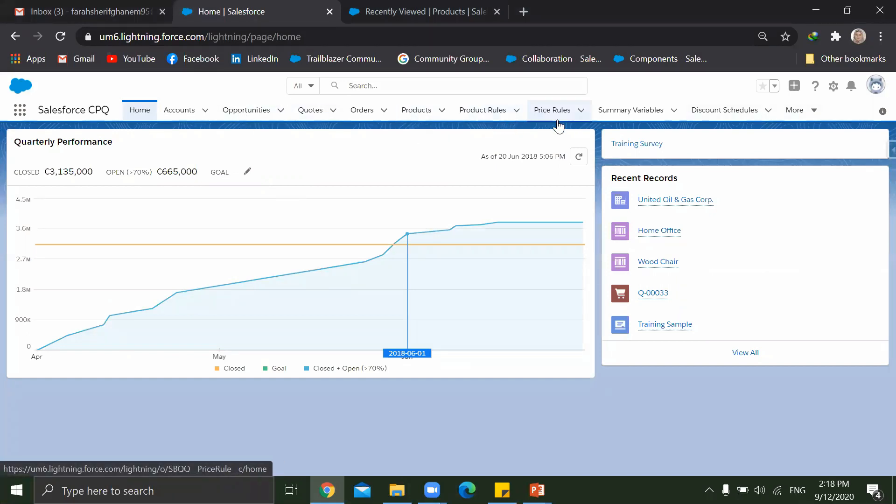
# Step: Open the Installed Packages page in Setup to view the org's installed Salesforce CPQ package
pyautogui.click(832, 86)
pyautogui.click(798, 130)
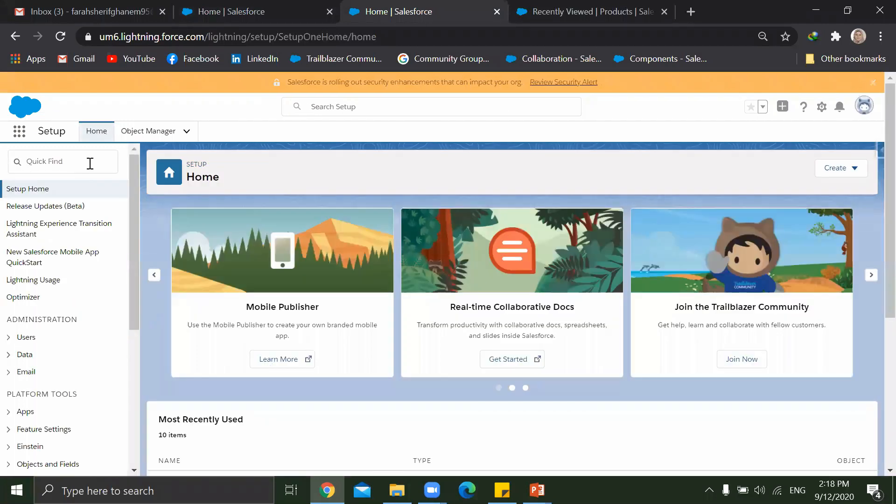
pyautogui.click(90, 163)
pyautogui.write('in')
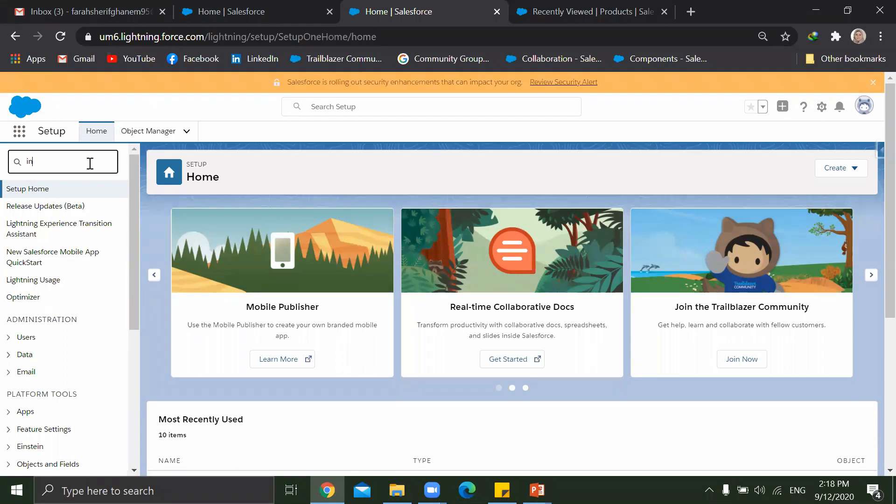
pyautogui.write('sta')
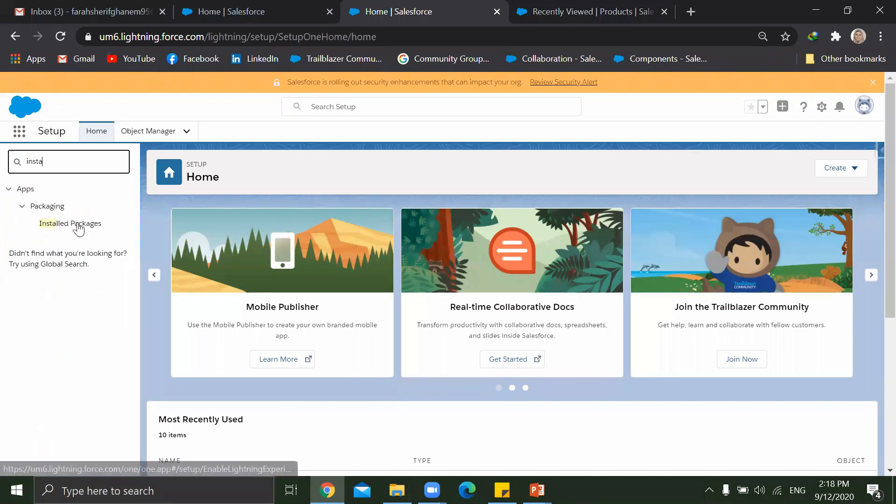
pyautogui.click(72, 224)
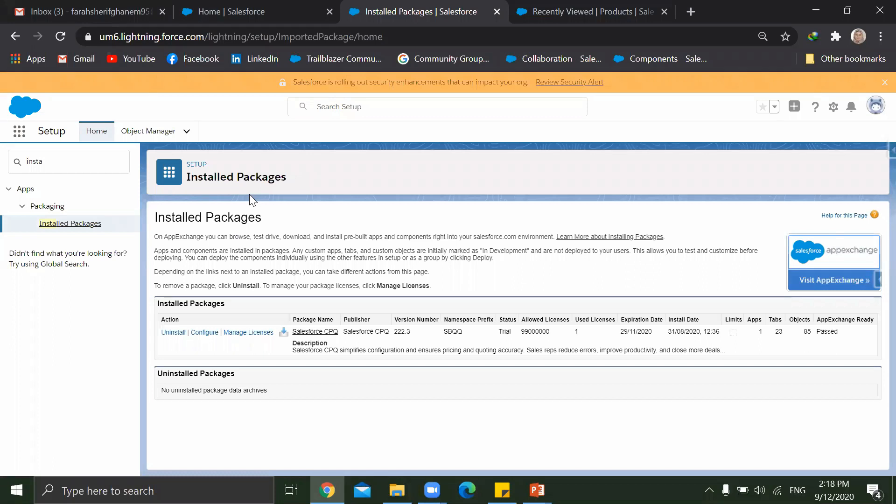
# Step: Create an opportunity named "test opp Demo" with stage Prospecting from the United Oil & Gas Corp. account
pyautogui.click(256, 8)
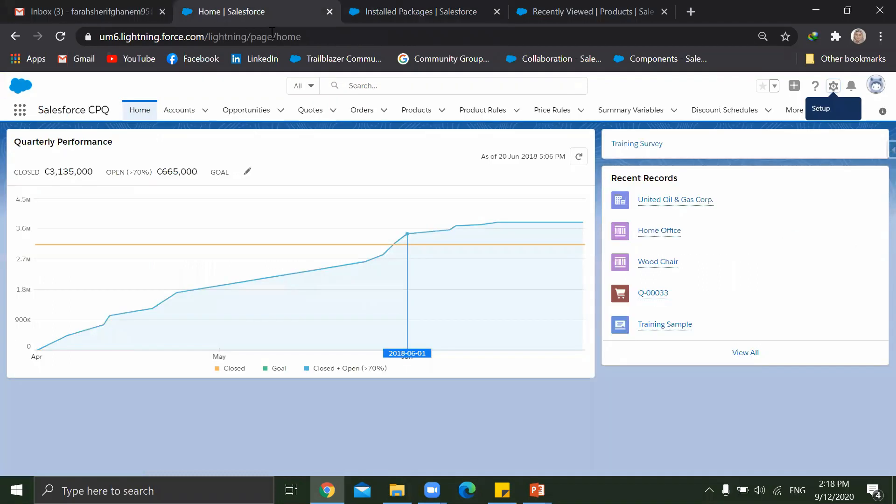
pyautogui.click(179, 112)
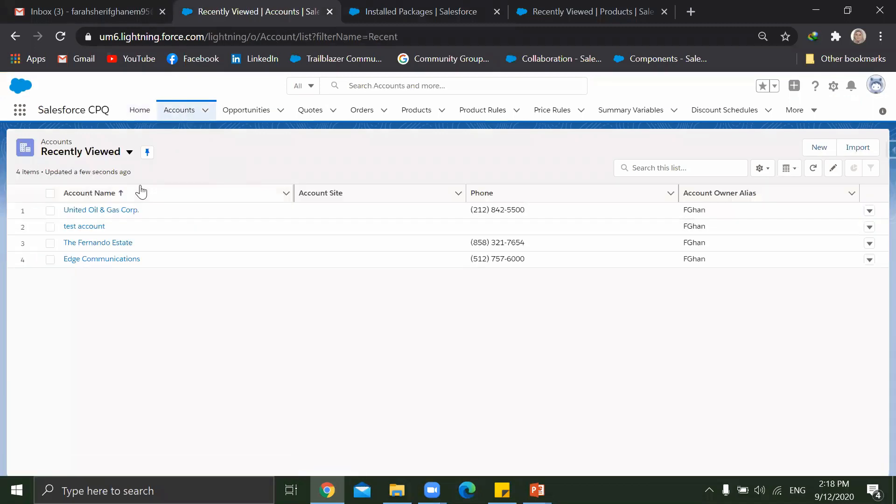
pyautogui.click(123, 211)
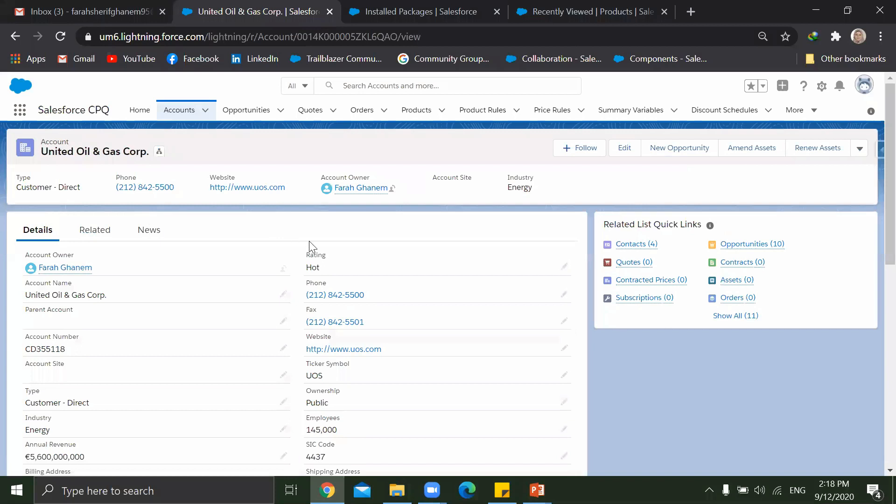
pyautogui.click(672, 151)
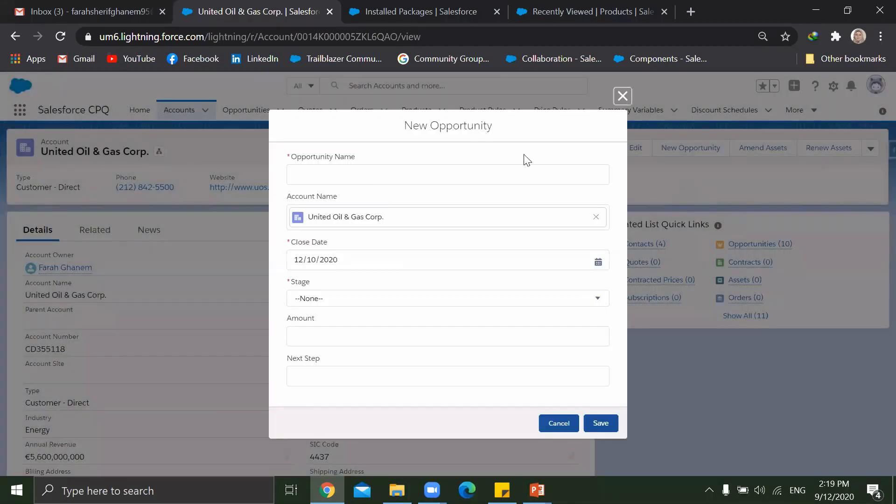
pyautogui.click(503, 173)
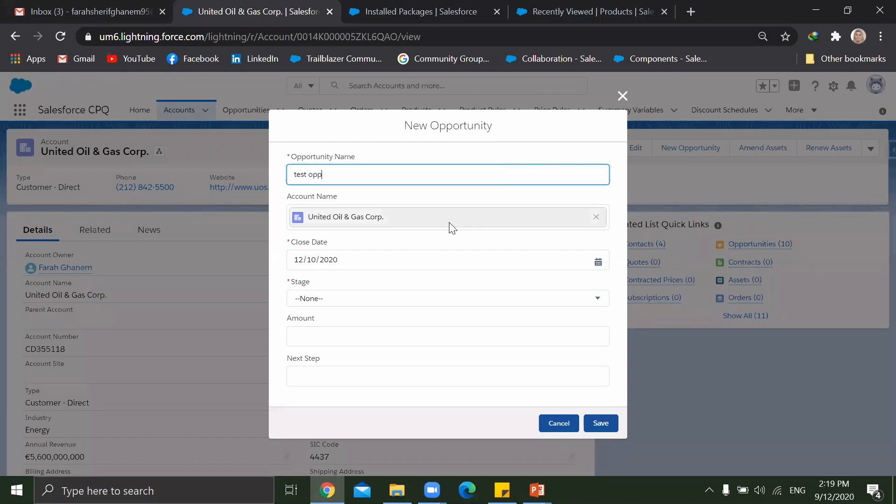
pyautogui.write('test opp Demo')
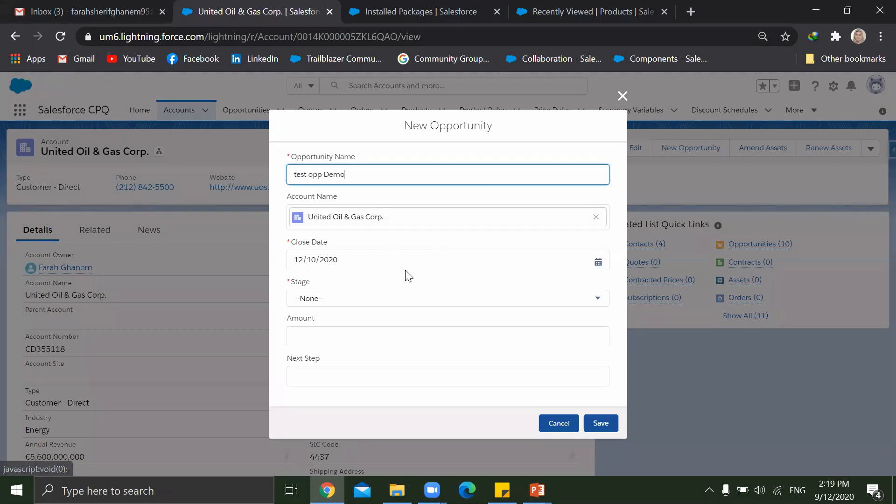
pyautogui.click(385, 298)
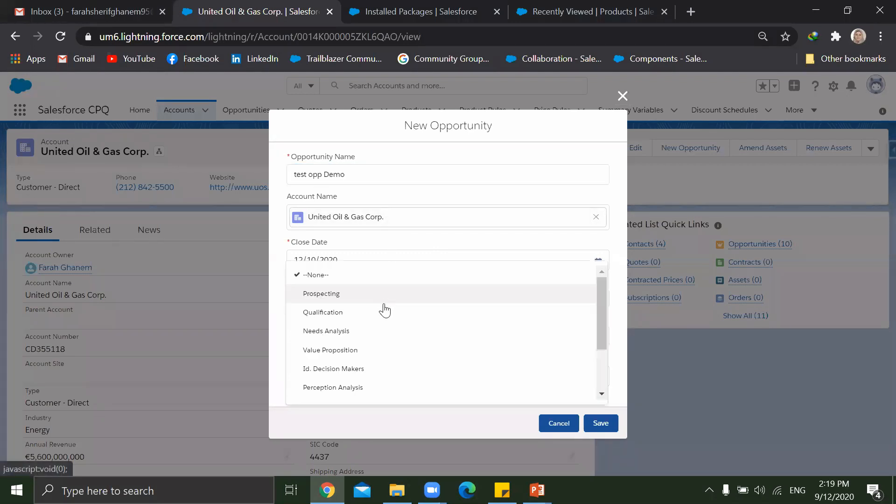
pyautogui.click(355, 292)
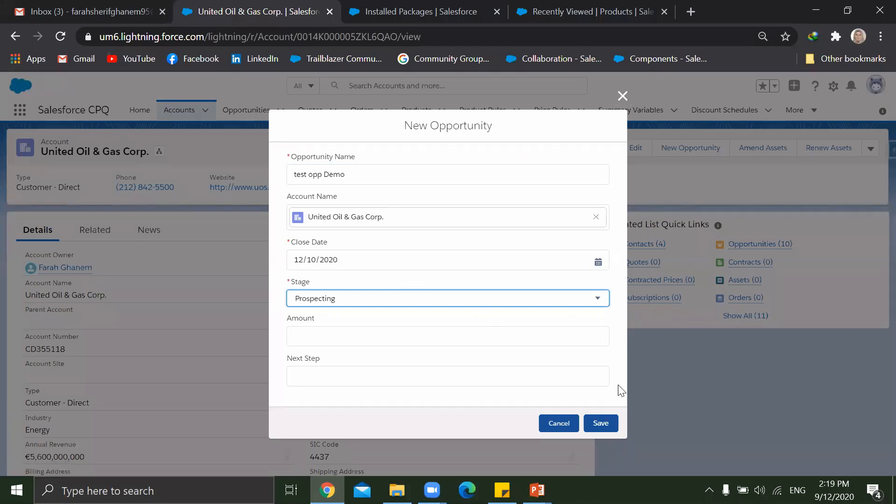
pyautogui.click(601, 423)
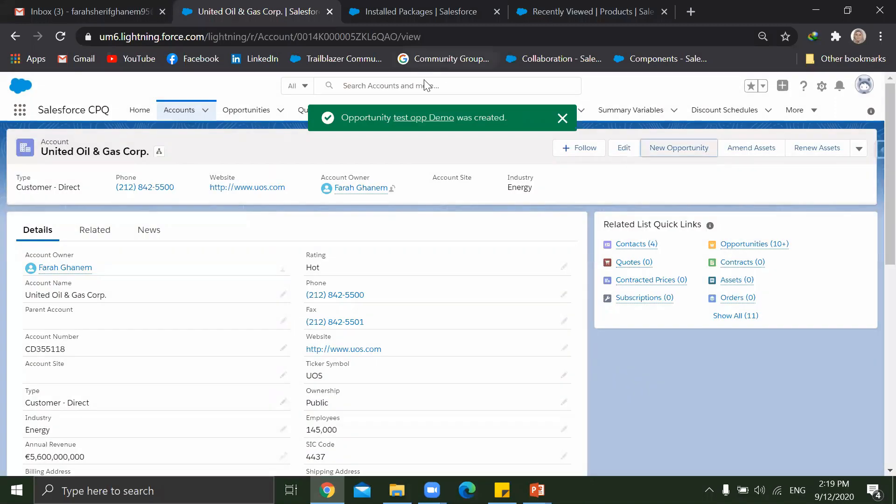
# Step: Create a primary quote on the test opp Demo opportunity, leaving its start and end dates blank
pyautogui.click(428, 117)
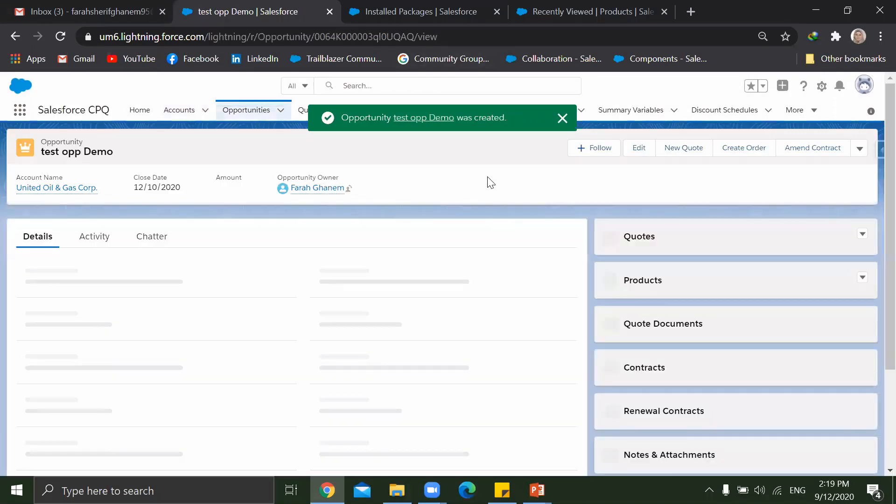
pyautogui.click(675, 148)
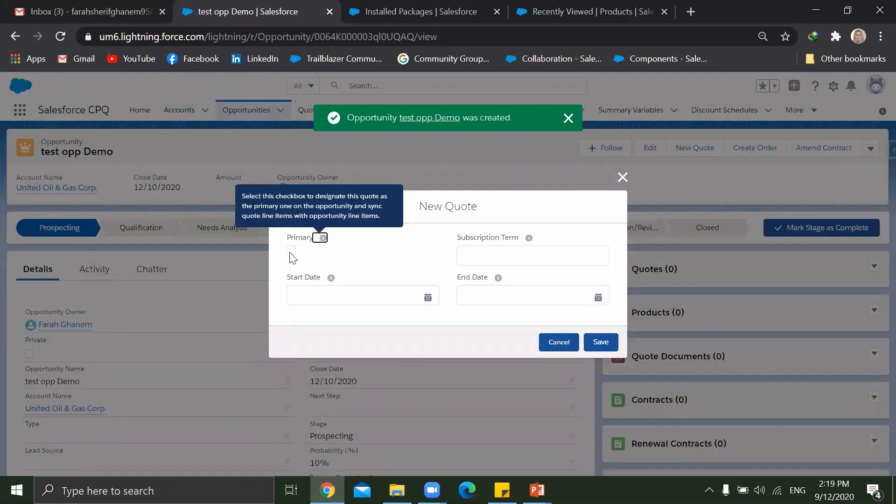
pyautogui.click(427, 298)
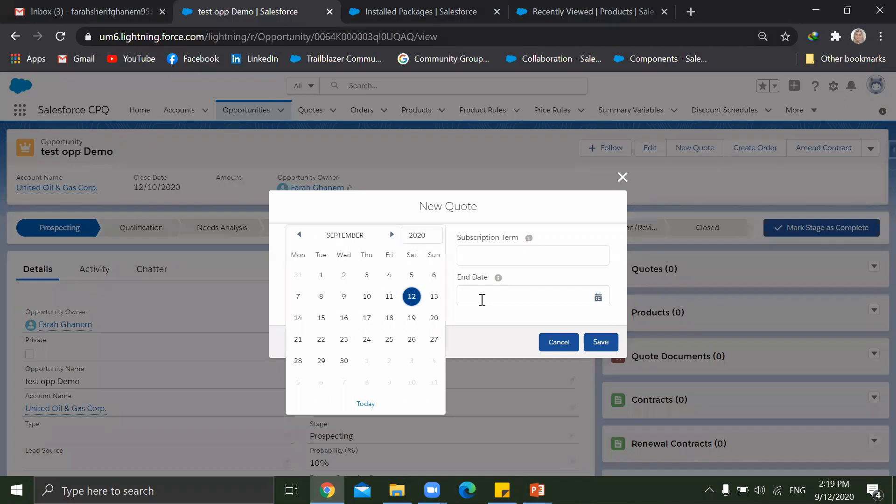
pyautogui.click(466, 315)
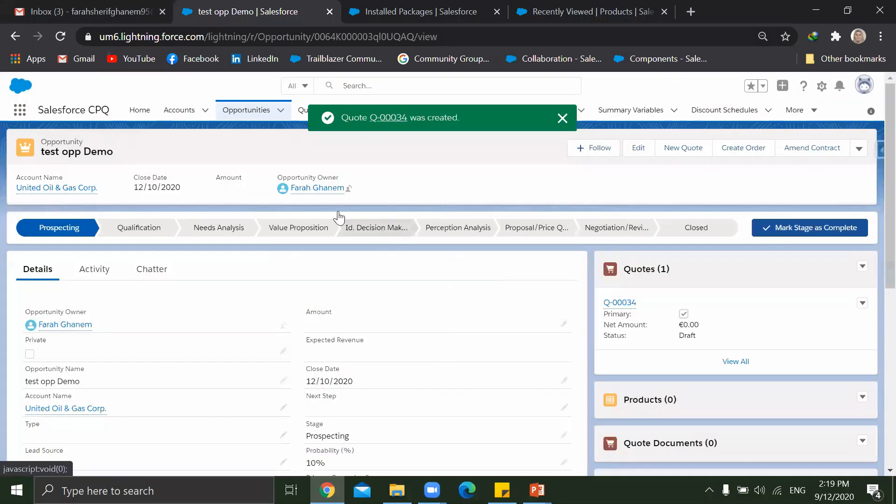
# Step: Open the new quote's line editor and choose Standard Price Book as its price book
pyautogui.click(387, 118)
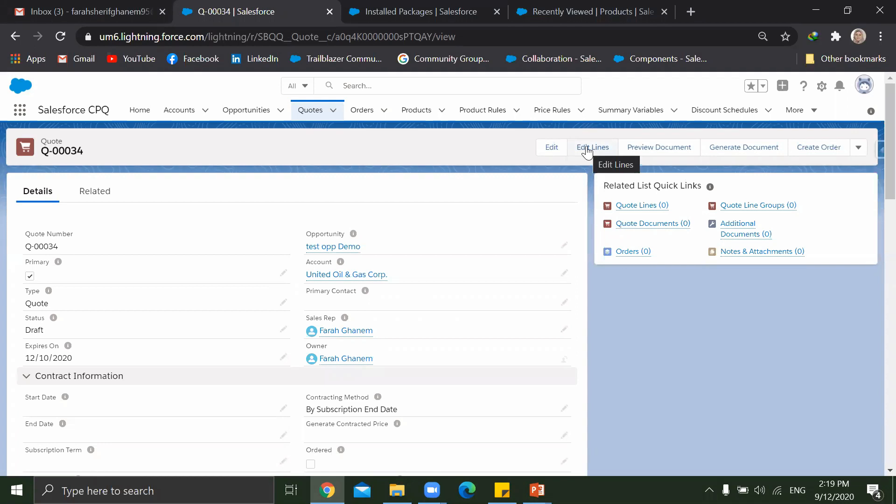
pyautogui.click(586, 151)
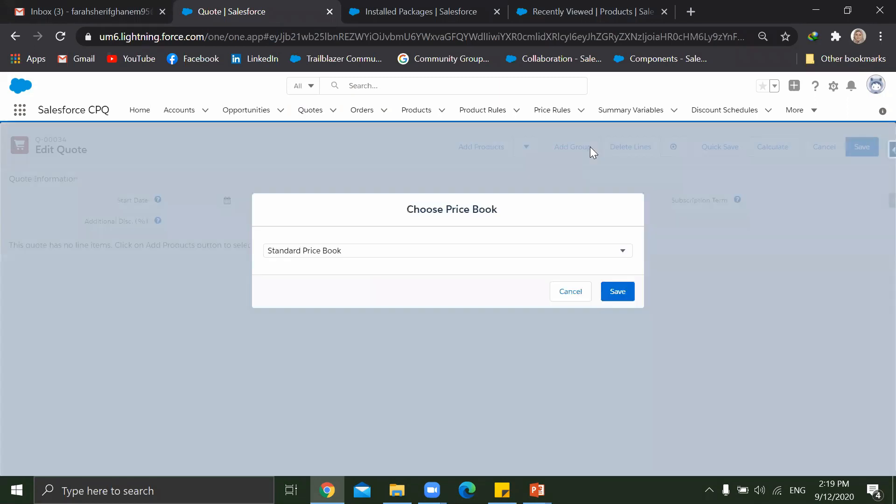
pyautogui.click(617, 294)
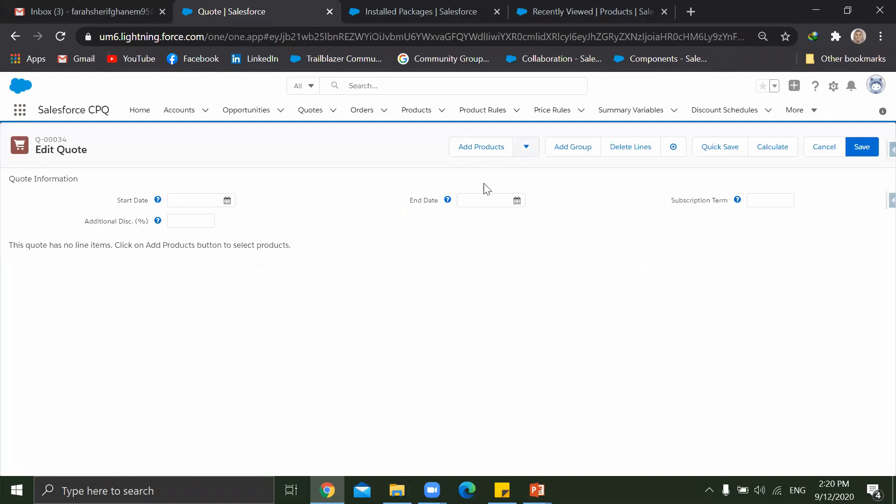
# Step: Add the Mouse product from the product catalog to the quote as a line item
pyautogui.click(479, 155)
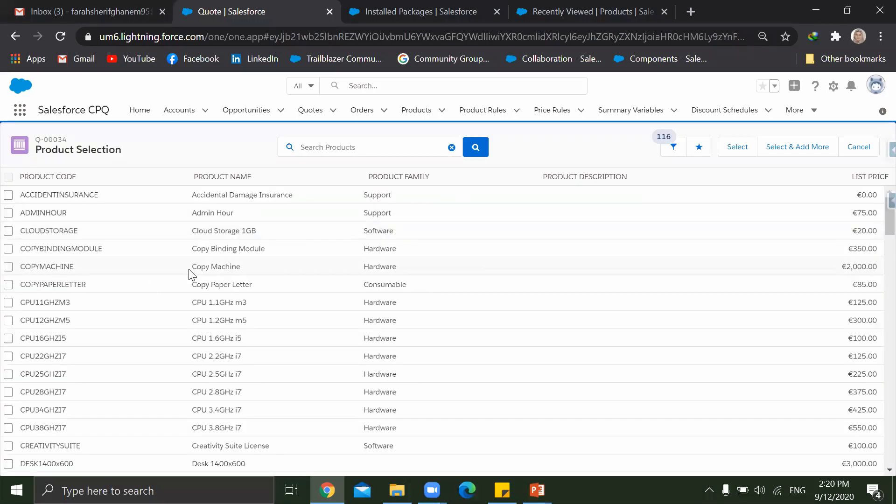
pyautogui.scroll(-10, 188, 271)
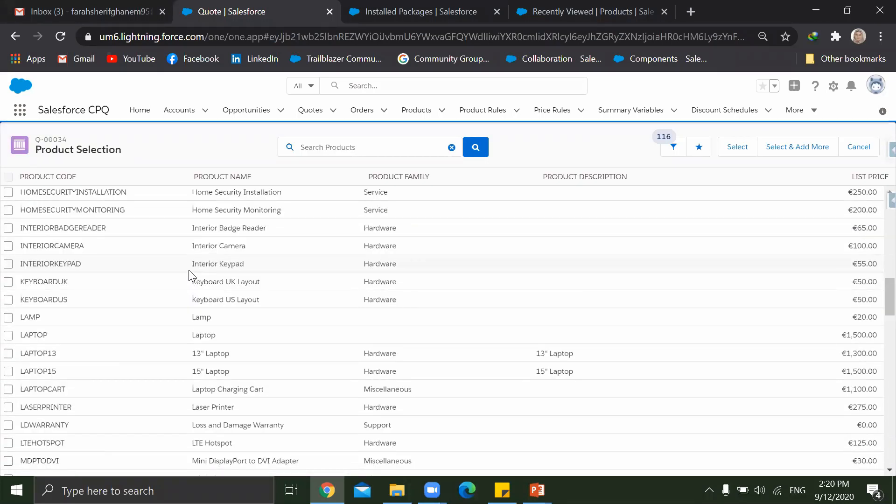
pyautogui.scroll(-3, 189, 275)
pyautogui.click(8, 429)
pyautogui.scroll(-3, 70, 394)
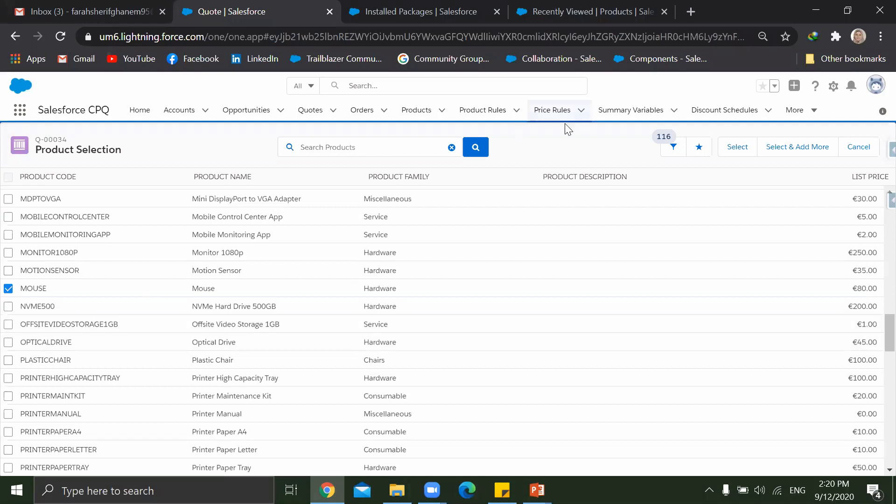
pyautogui.click(732, 145)
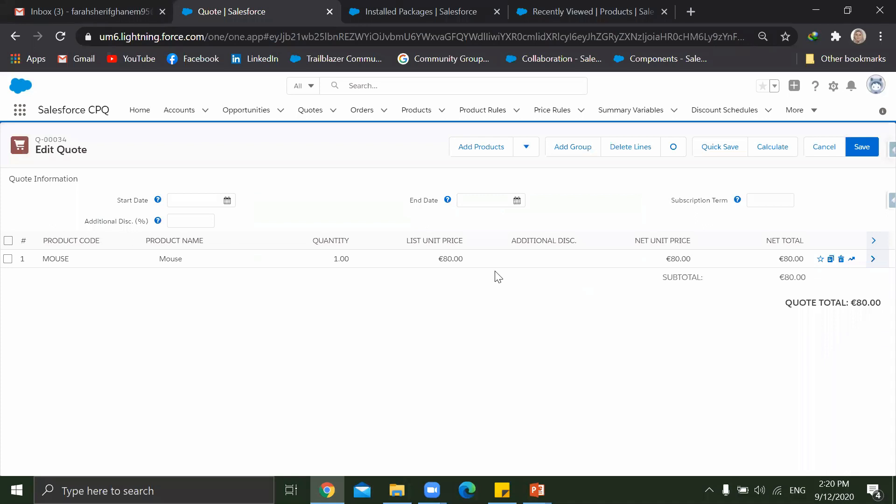
# Step: Give the Mouse line an additional discount of 20 % and recalculate the quote
pyautogui.click(572, 260)
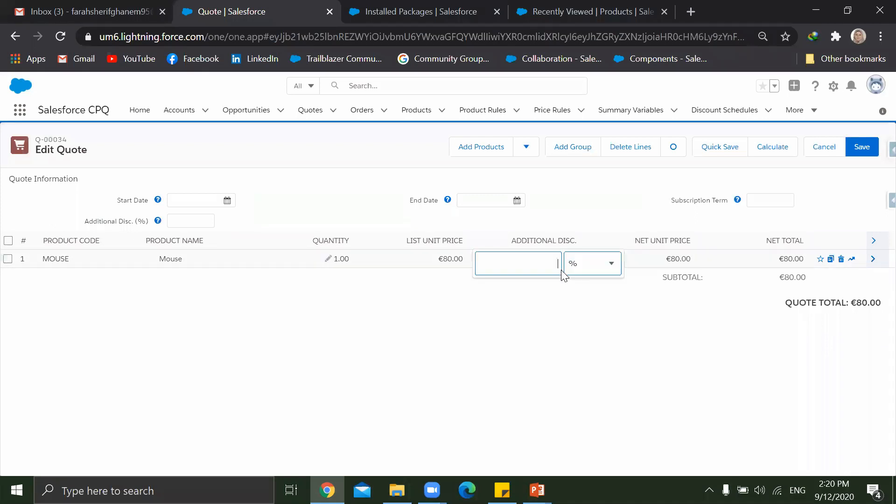
pyautogui.click(612, 266)
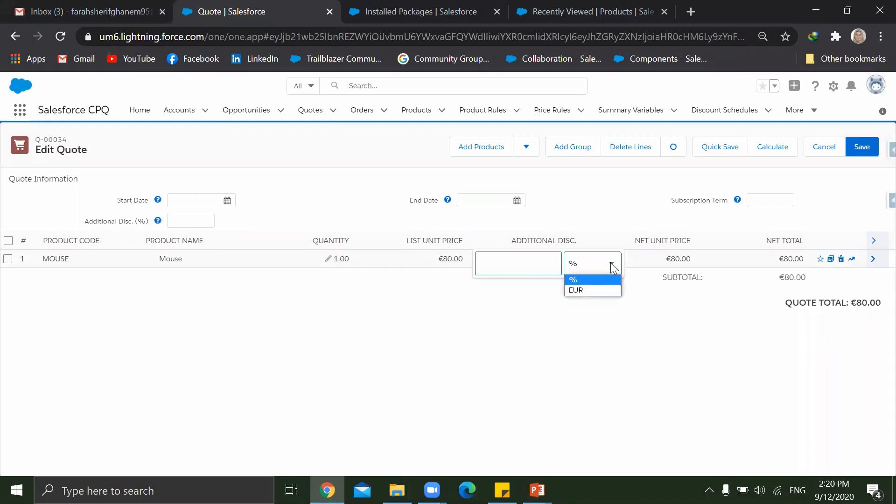
pyautogui.click(586, 279)
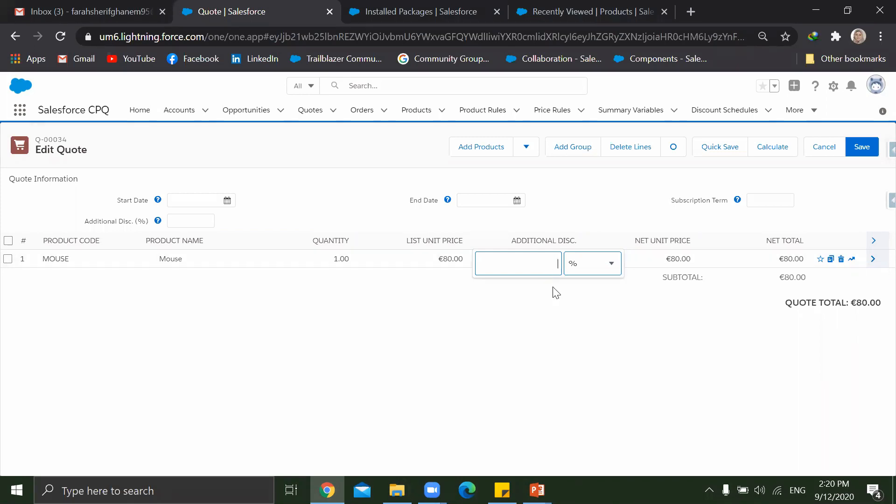
pyautogui.write('20')
pyautogui.click(564, 295)
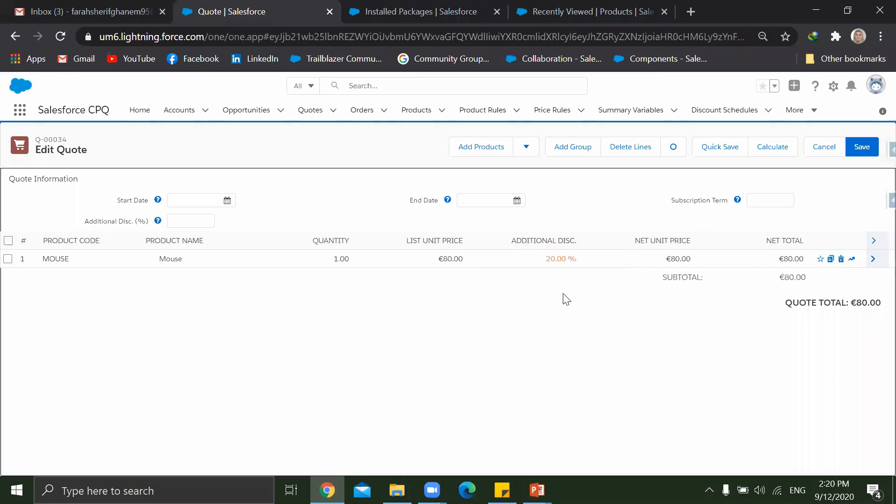
pyautogui.click(772, 147)
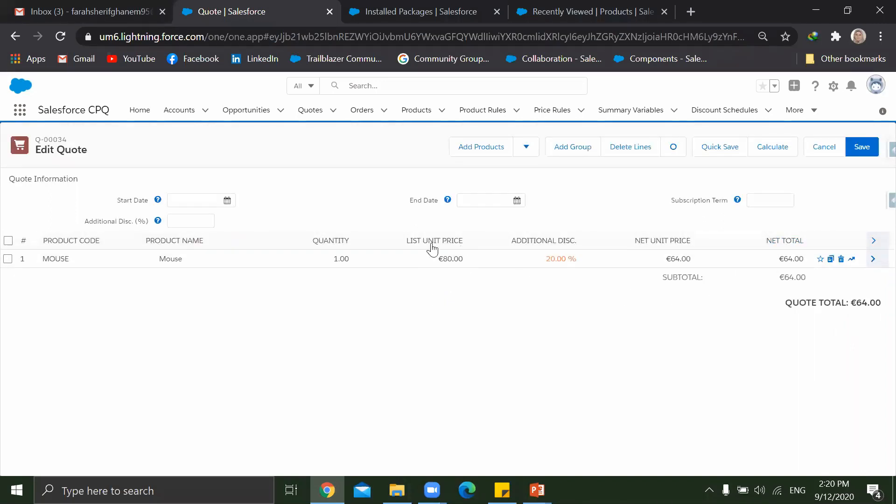
# Step: Change the Mouse line's additional discount to a fixed amount of 20 EUR and recalculate the quote
pyautogui.click(655, 243)
pyautogui.click(544, 264)
pyautogui.click(581, 264)
pyautogui.click(585, 289)
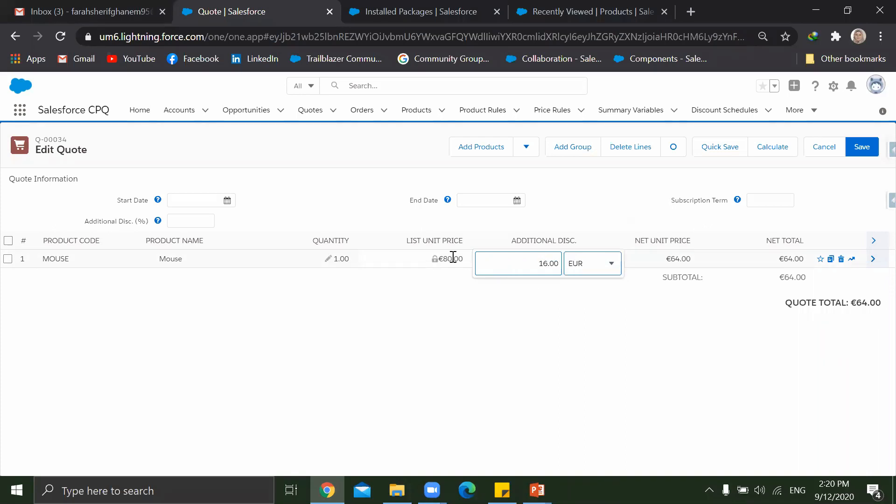
pyautogui.doubleClick(512, 267)
pyautogui.write('20')
pyautogui.click(611, 334)
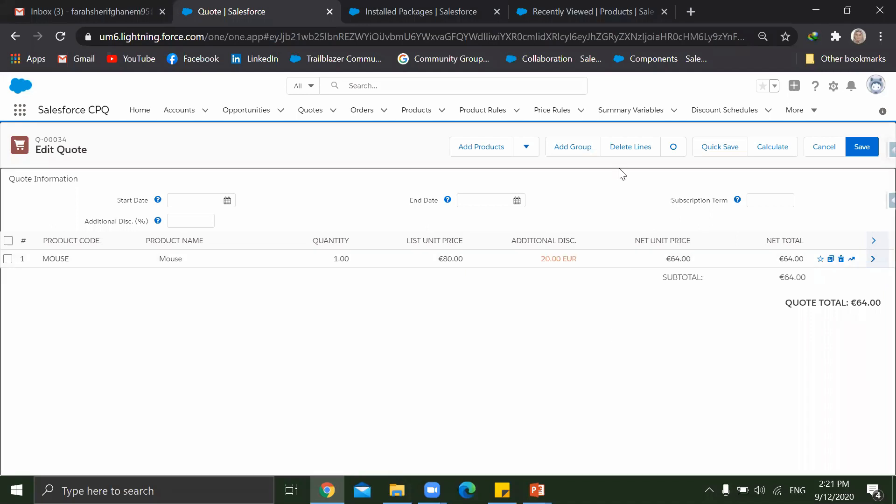
pyautogui.click(768, 150)
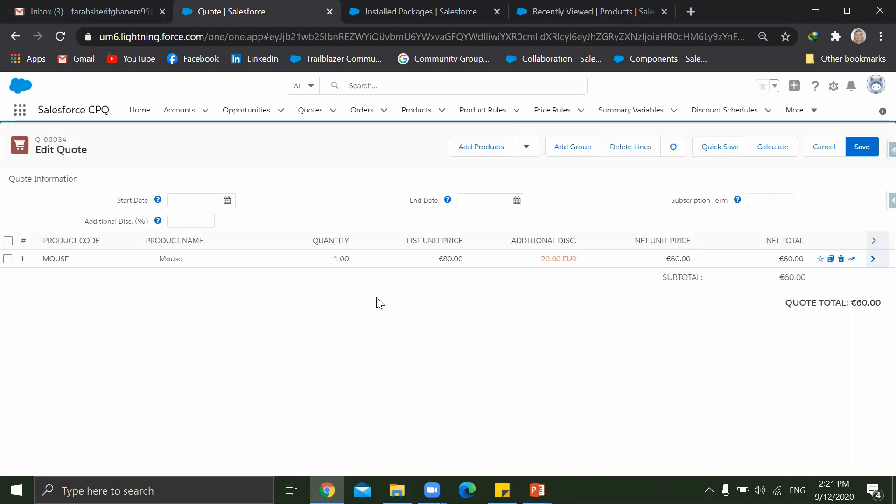
# Step: Set the Mouse line's quantity to 4 and recalculate the quote
pyautogui.click(324, 260)
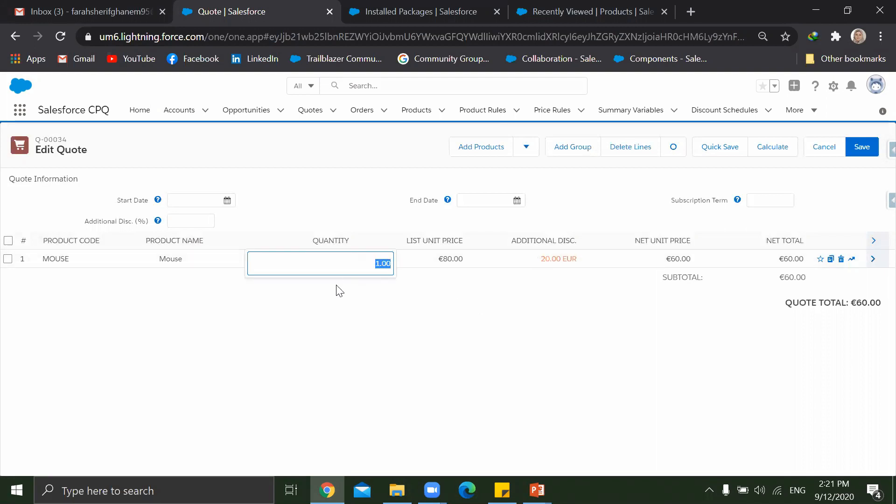
pyautogui.write('4')
pyautogui.click(346, 295)
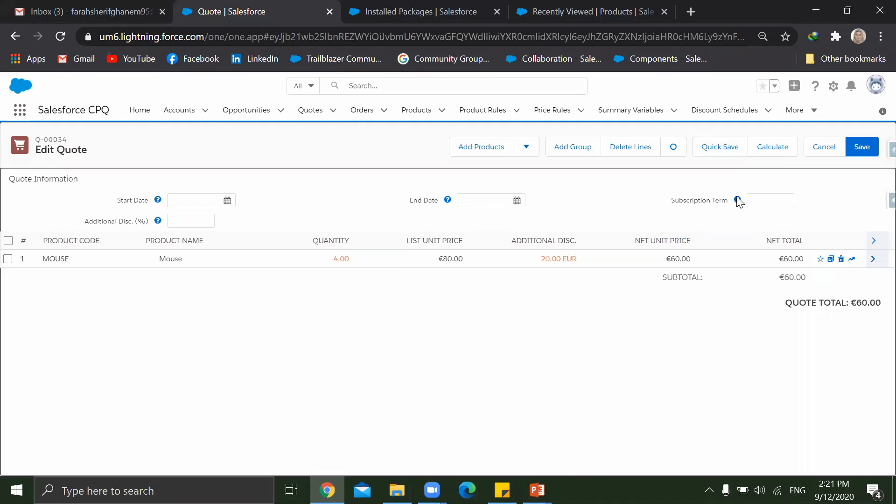
pyautogui.click(772, 149)
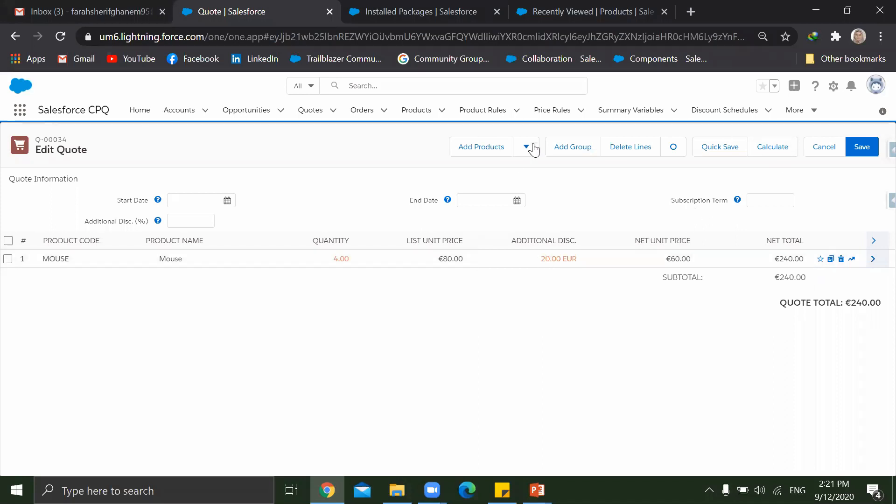
# Step: Leave the quote line editor without saving and display the All Products list view
pyautogui.click(806, 150)
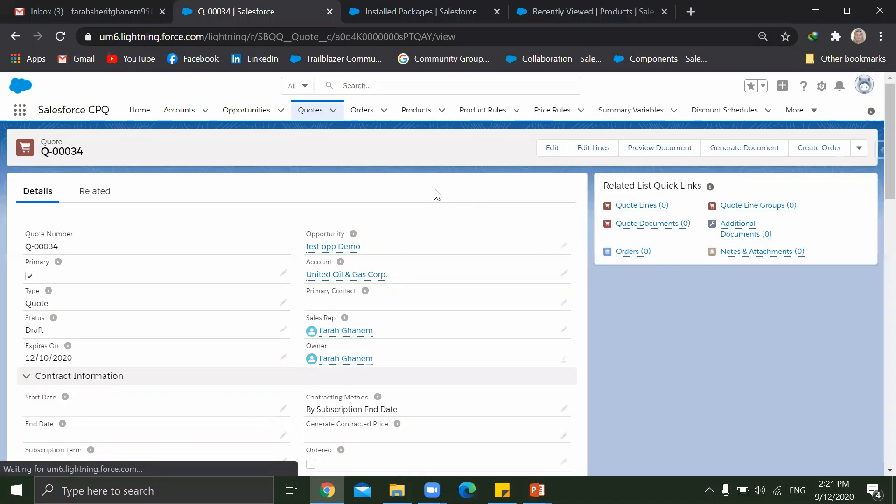
pyautogui.click(417, 112)
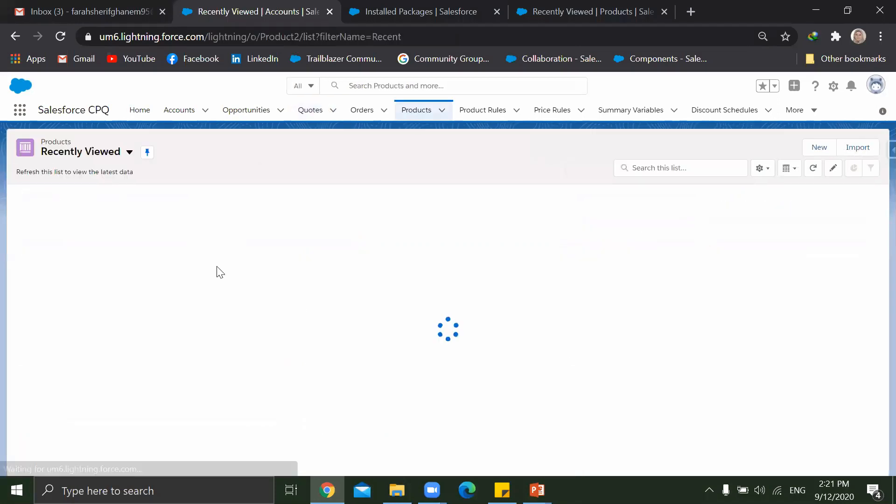
pyautogui.scroll(-1, 125, 440)
pyautogui.scroll(-1, 96, 449)
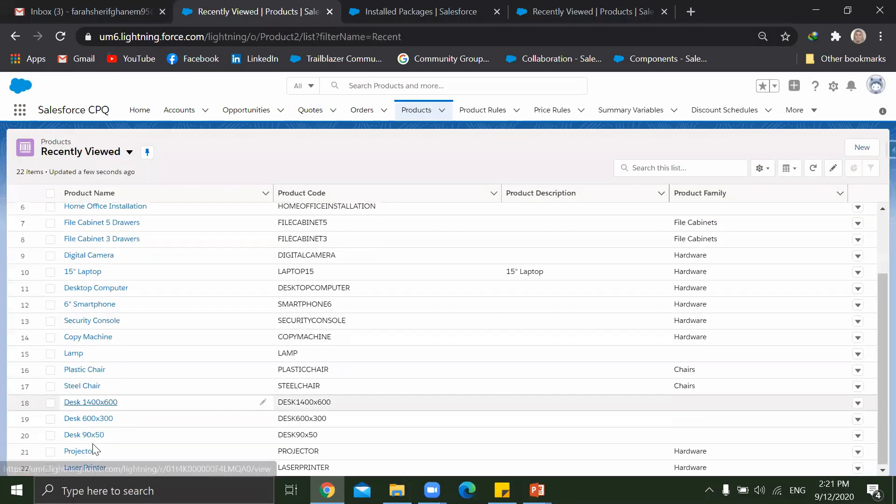
pyautogui.scroll(2, 131, 404)
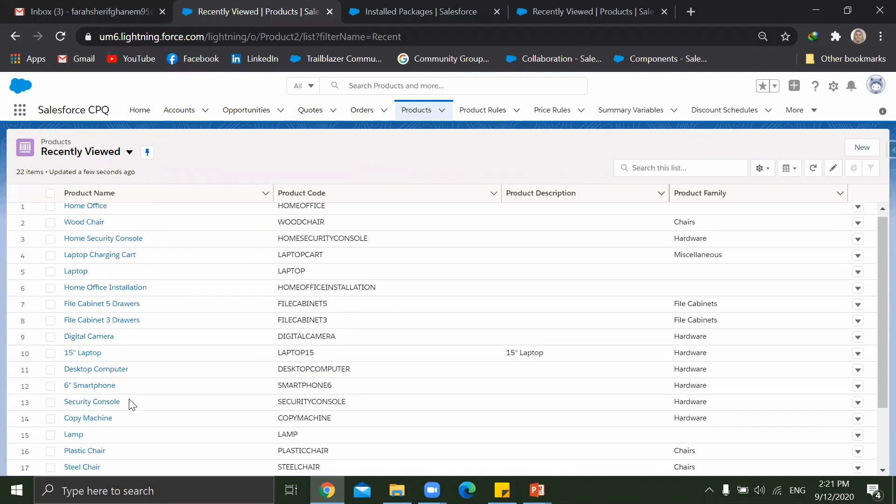
pyautogui.scroll(-2, 132, 404)
pyautogui.click(129, 152)
pyautogui.click(94, 187)
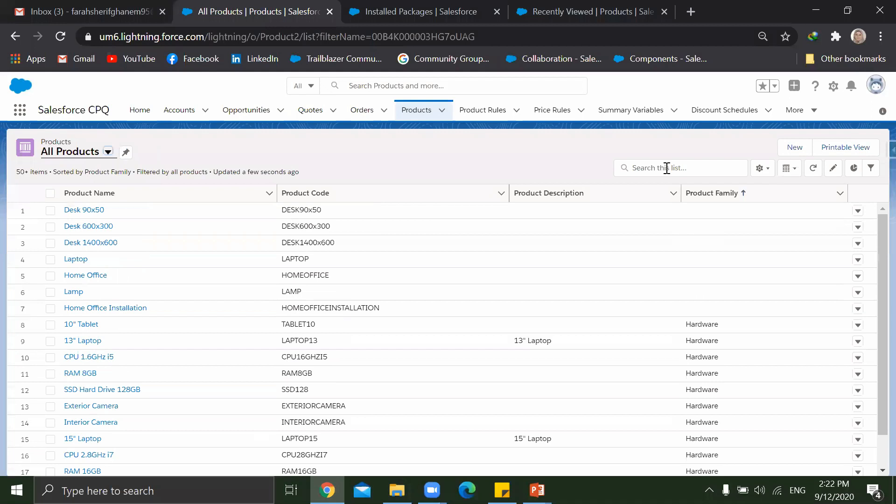
# Step: Search the product list for "mou" and open the Mouse product record
pyautogui.click(668, 195)
pyautogui.click(663, 171)
pyautogui.write('mou')
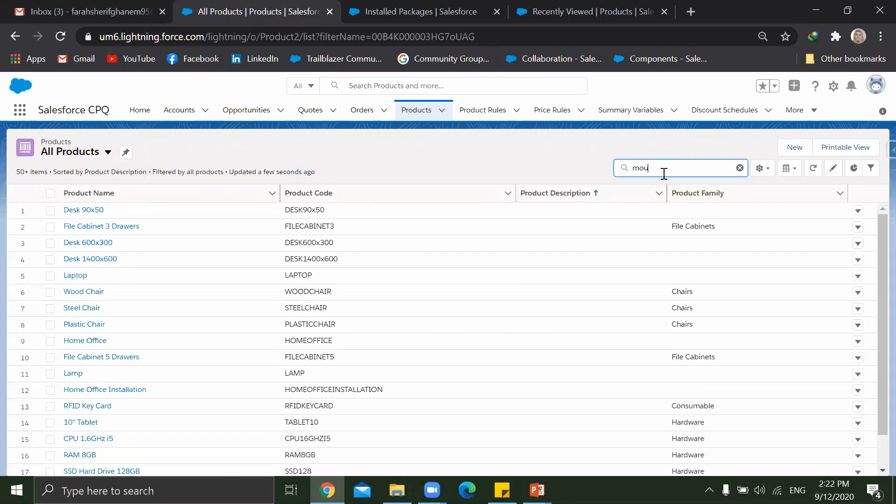
pyautogui.press('Return')
pyautogui.click(74, 208)
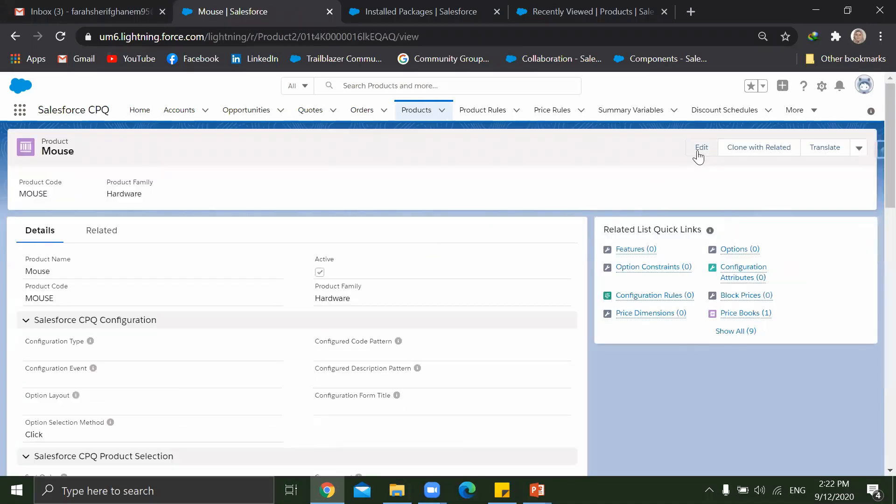
# Step: Mark the Mouse product as Non Discountable in its Salesforce CPQ Discounting settings and save the record
pyautogui.click(699, 148)
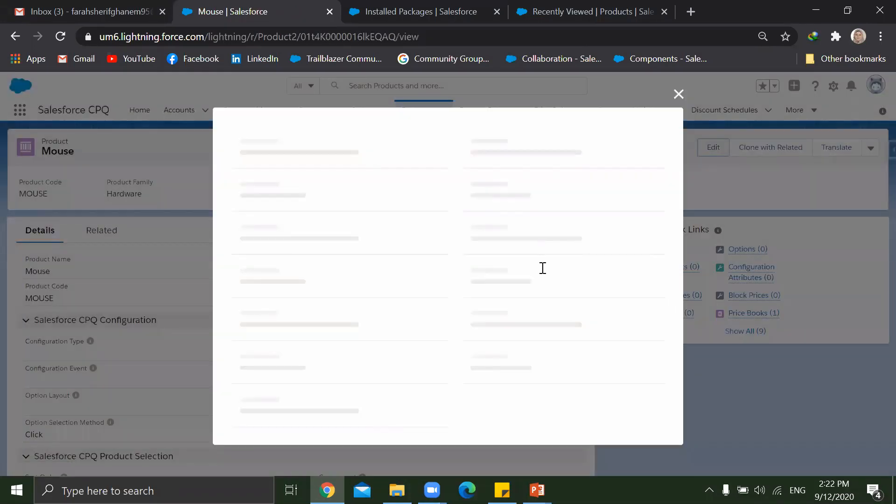
pyautogui.scroll(-6, 535, 272)
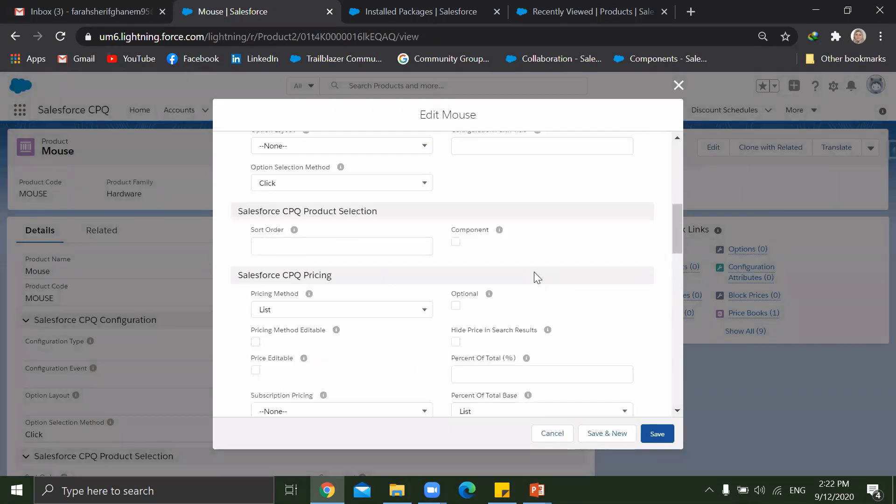
pyautogui.scroll(-5, 273, 300)
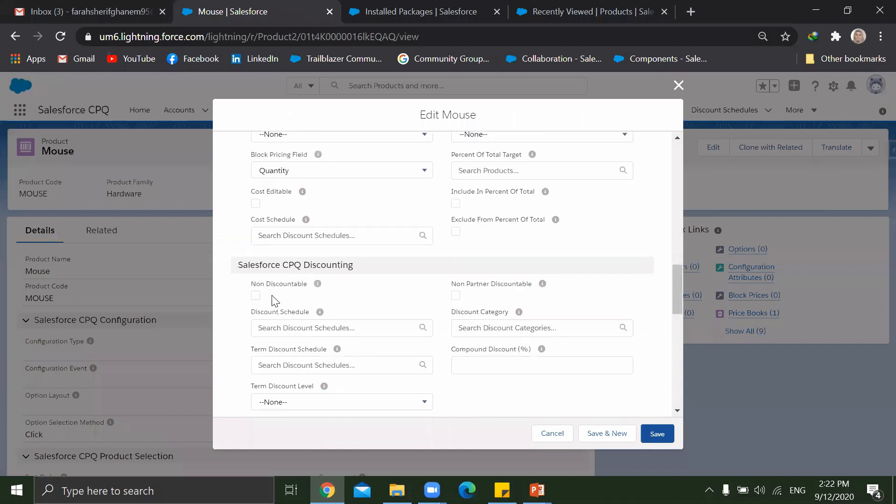
pyautogui.click(258, 296)
pyautogui.click(648, 439)
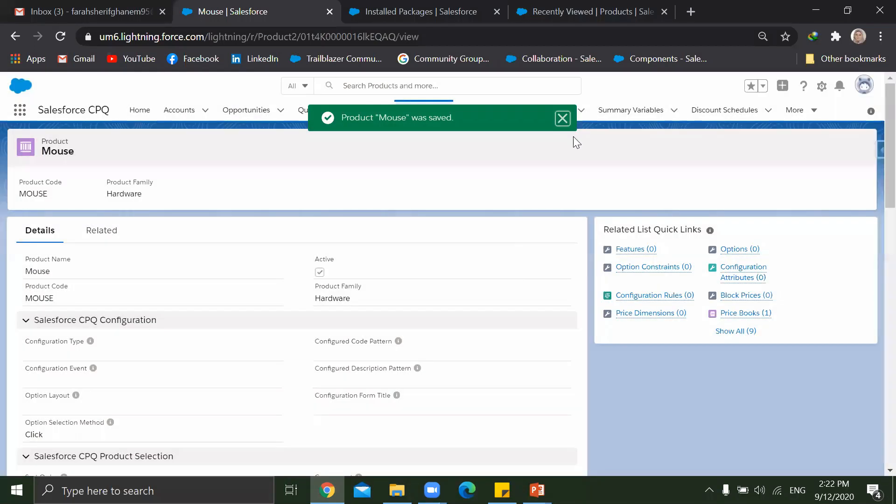
pyautogui.click(560, 123)
# Step: Open the quote of the "test opp Demo" opportunity and start editing its lines
pyautogui.click(310, 111)
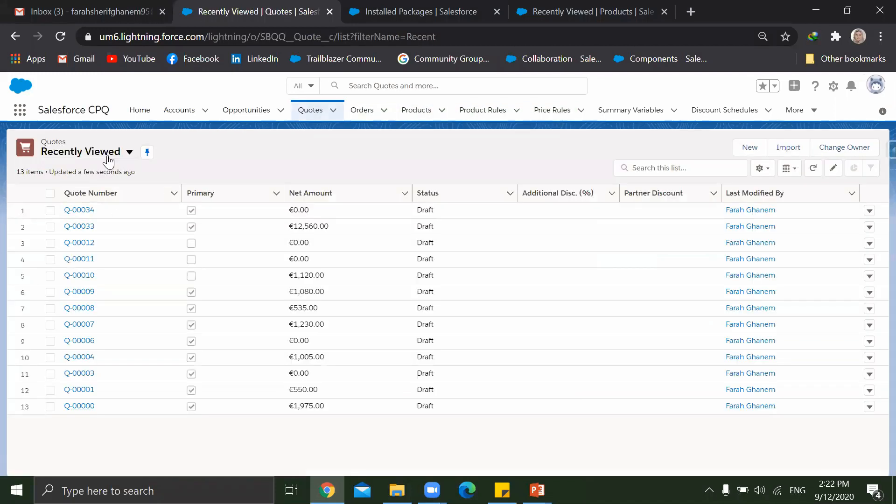
pyautogui.click(251, 112)
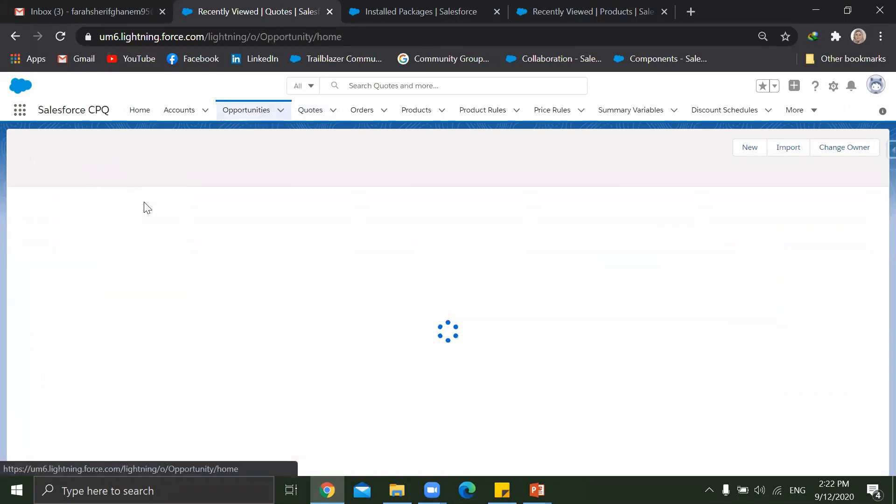
pyautogui.click(96, 212)
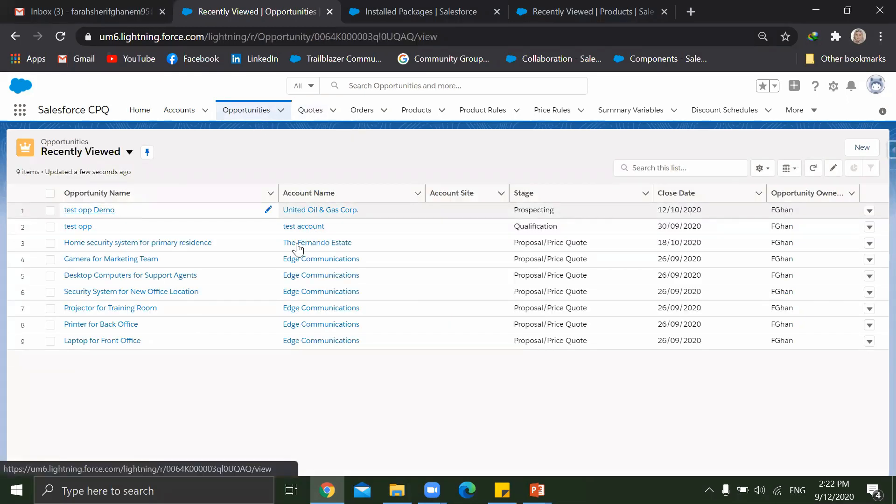
pyautogui.click(616, 305)
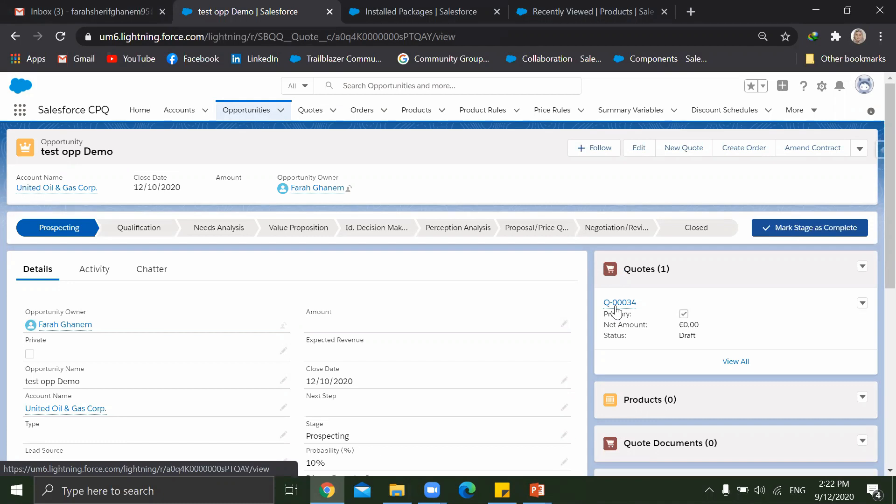
pyautogui.click(592, 154)
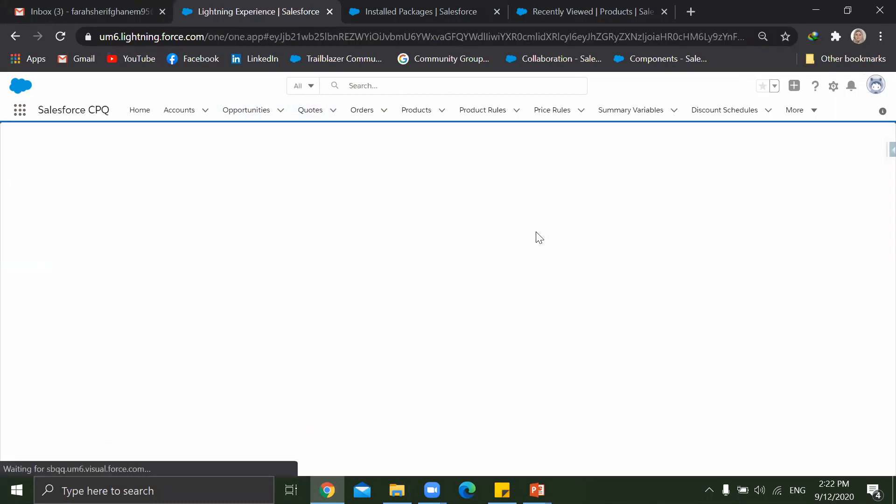
# Step: Add the non-discountable Mouse product from the product catalog to the quote
pyautogui.click(487, 158)
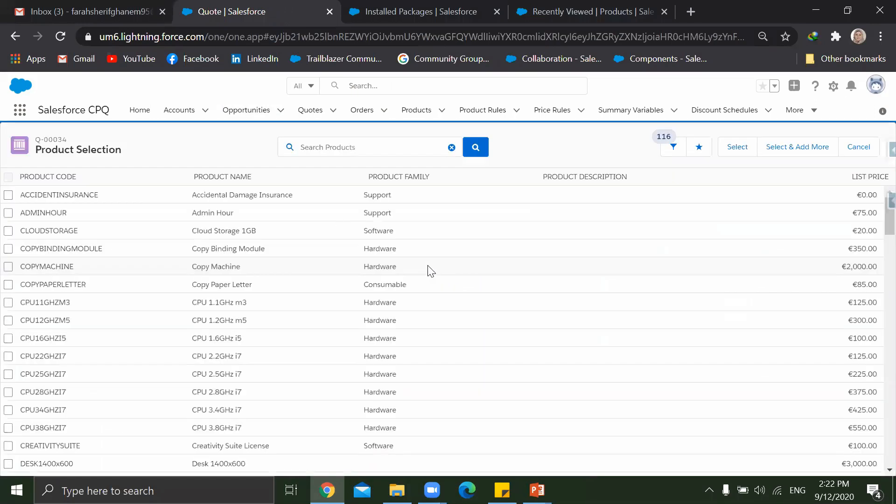
pyautogui.scroll(-20, 200, 317)
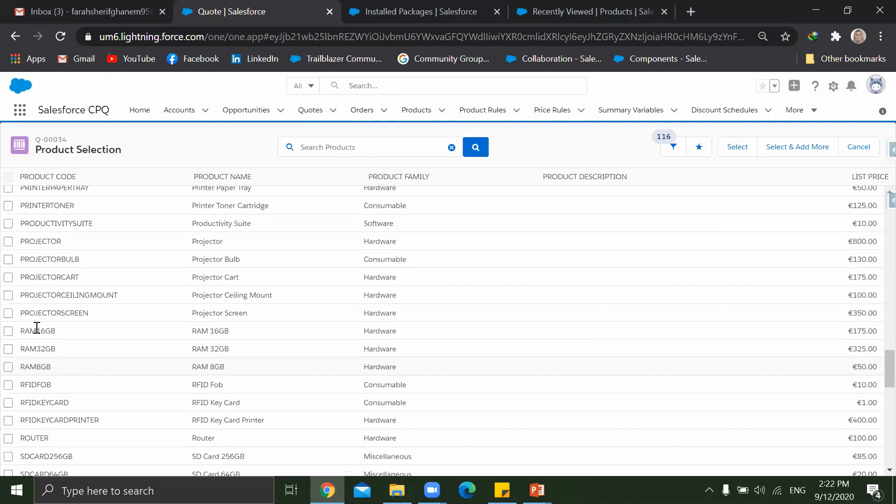
pyautogui.scroll(3, 26, 306)
pyautogui.scroll(5, 90, 281)
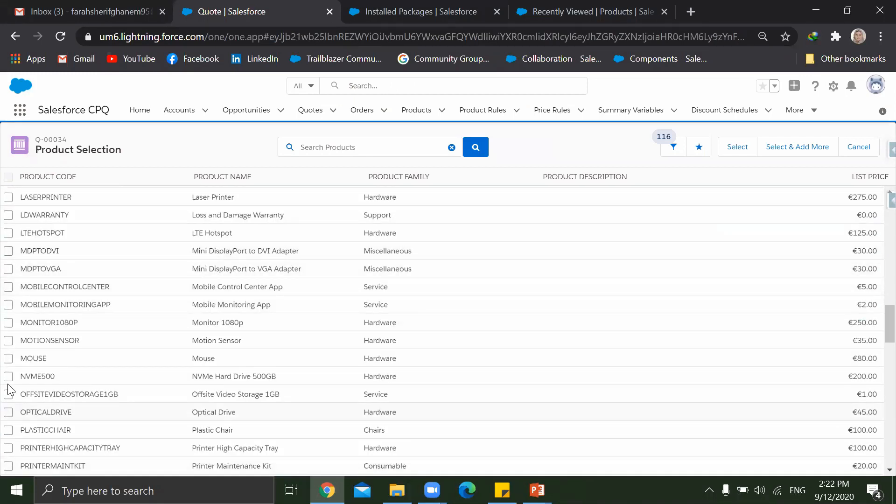
pyautogui.click(9, 359)
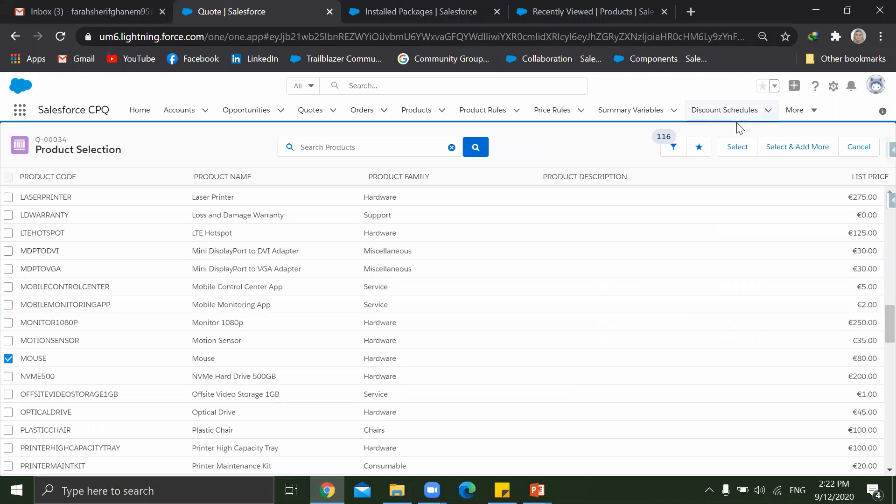
pyautogui.click(737, 146)
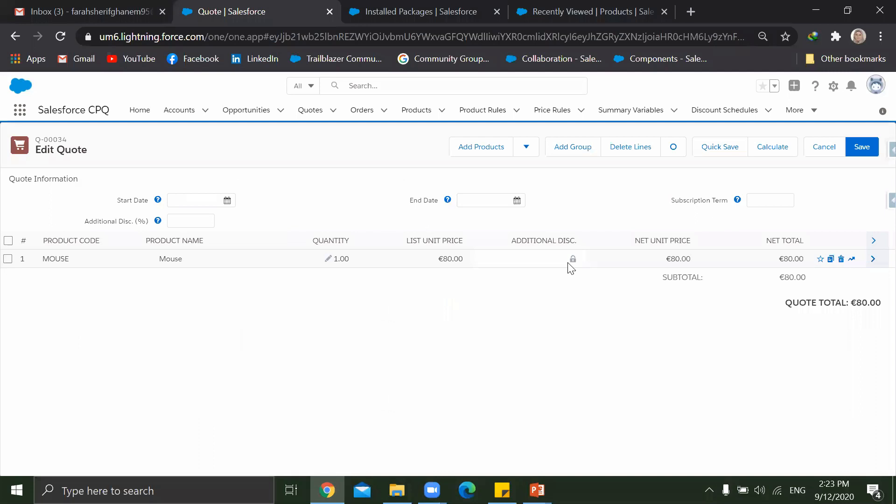
# Step: Set the Mouse line's quantity to 2, recalculate the quote and save it
pyautogui.click(329, 261)
pyautogui.write('2')
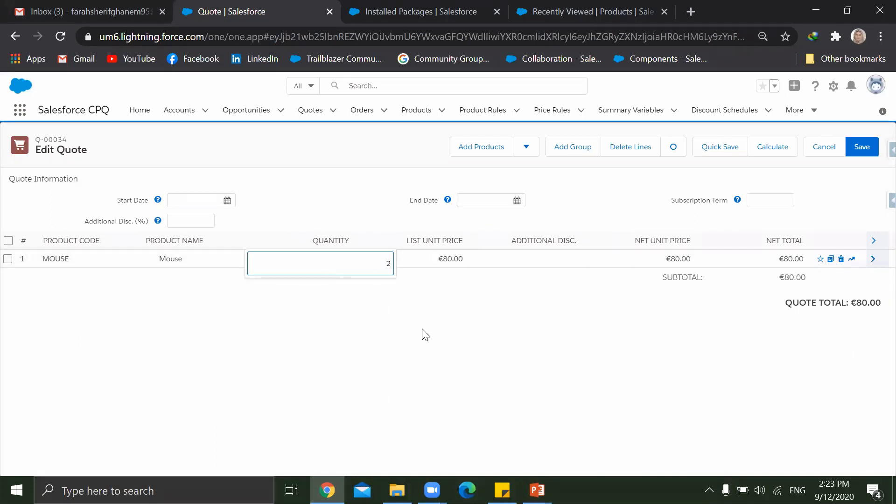
pyautogui.click(786, 153)
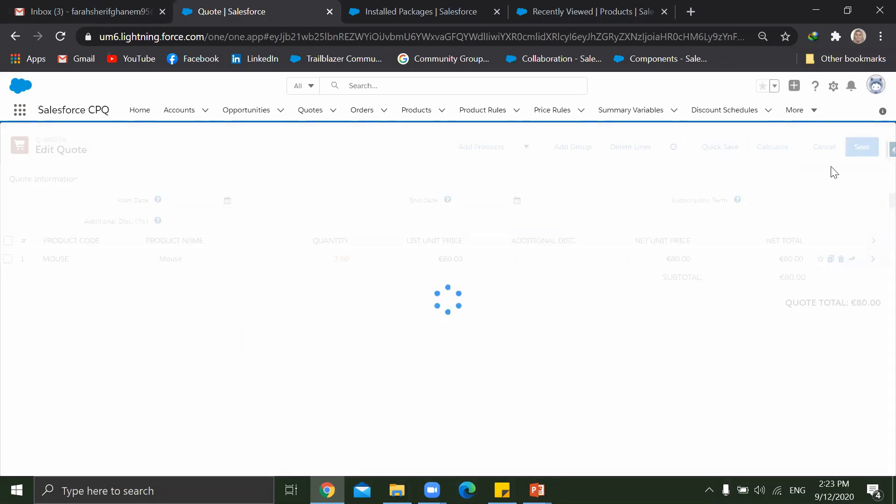
pyautogui.click(860, 150)
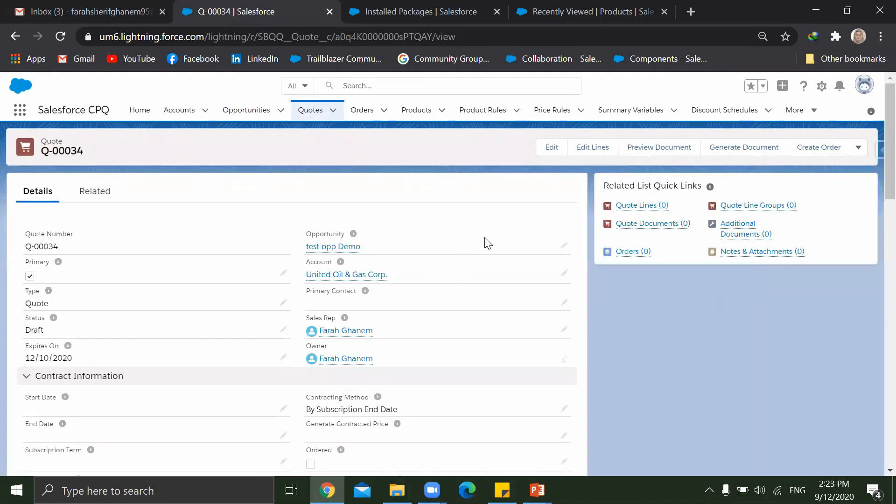
# Step: Preview the quote document, examine its header, line items, terms and signature section, and close the preview
pyautogui.moveTo(649, 219)
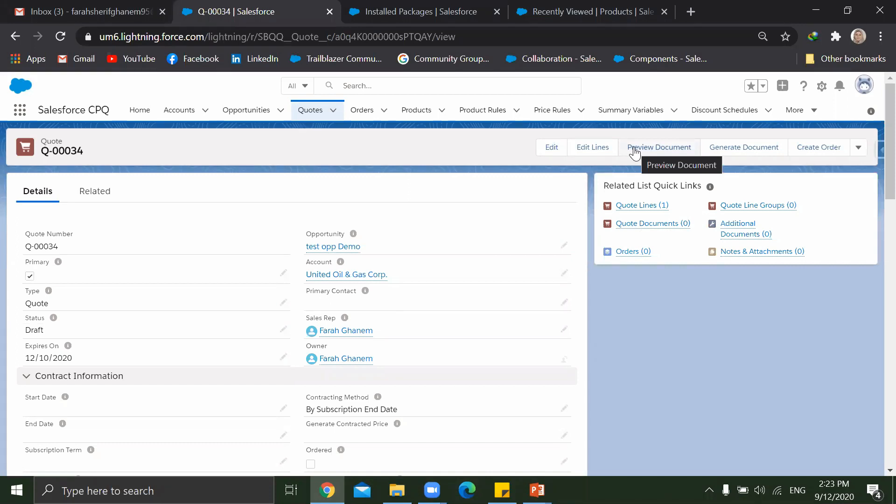
pyautogui.click(634, 153)
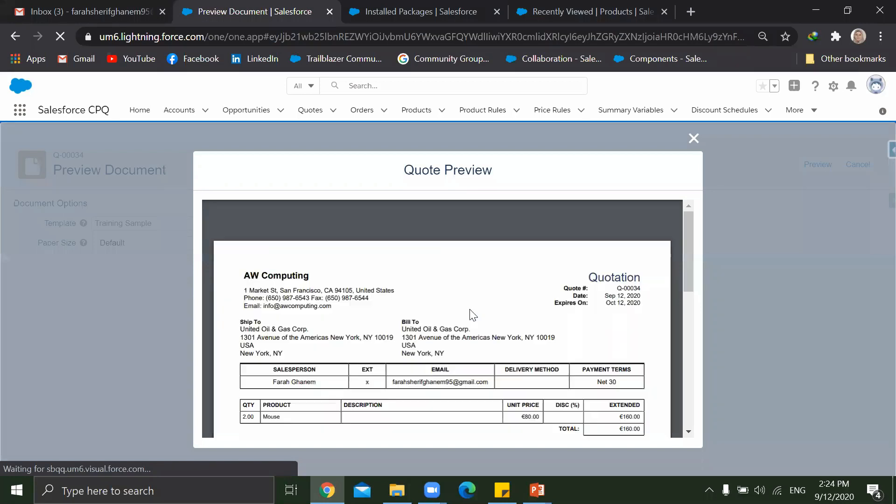
pyautogui.scroll(-3, 453, 328)
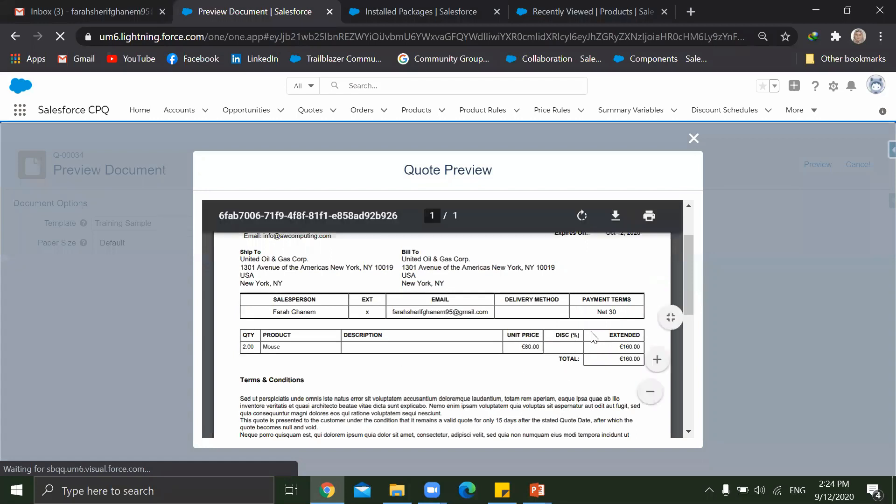
pyautogui.scroll(-5, 454, 372)
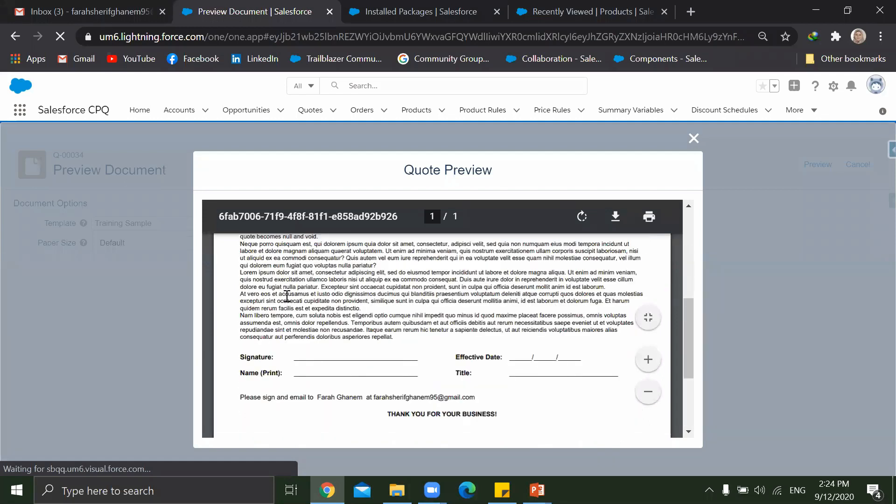
pyautogui.scroll(1, 321, 293)
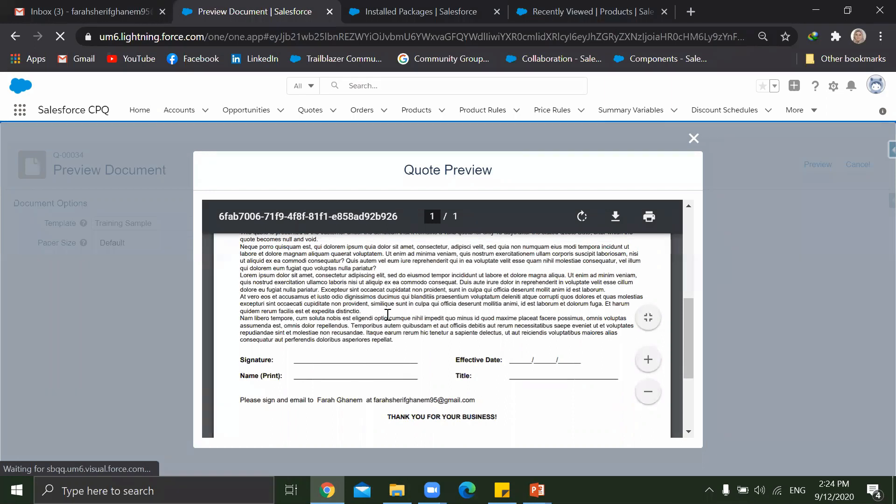
pyautogui.scroll(5, 388, 317)
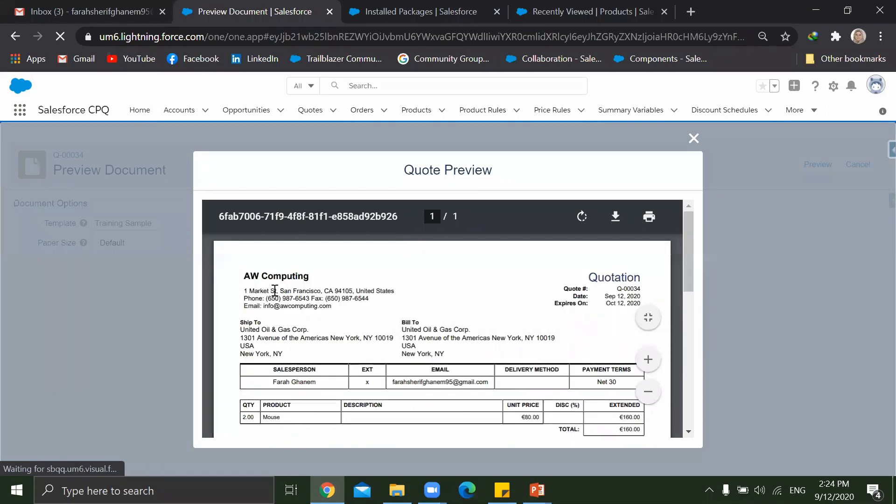
pyautogui.click(694, 138)
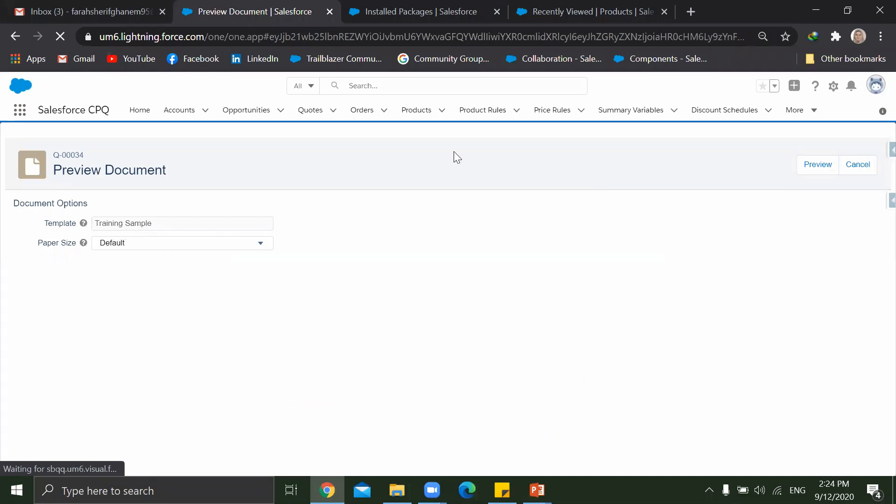
# Step: Open the Training Sample quote template and review its page and header/footer settings
pyautogui.click(793, 113)
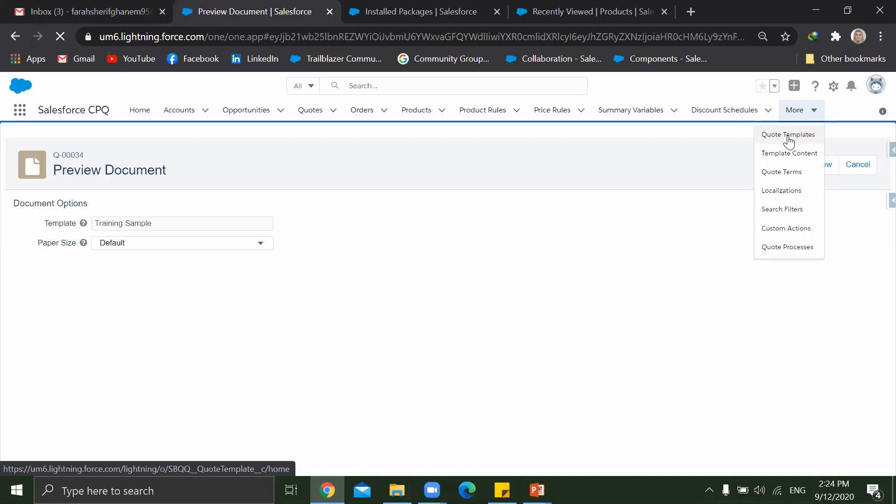
pyautogui.click(788, 137)
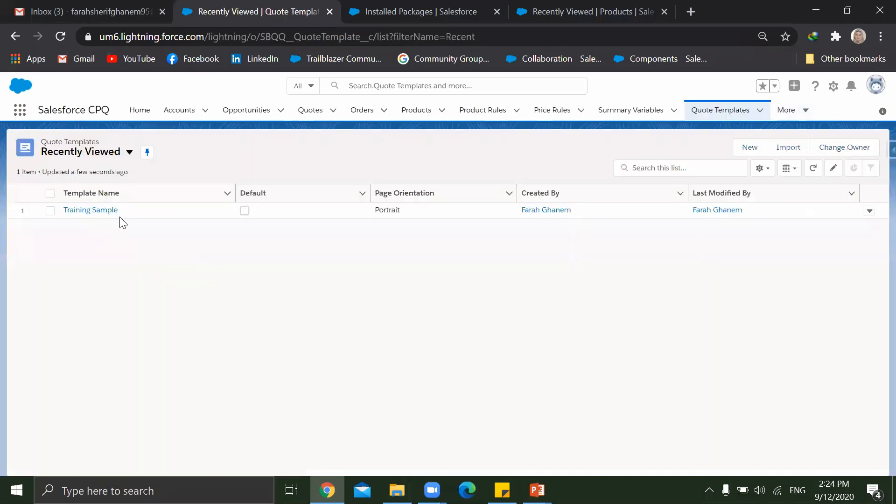
pyautogui.click(105, 211)
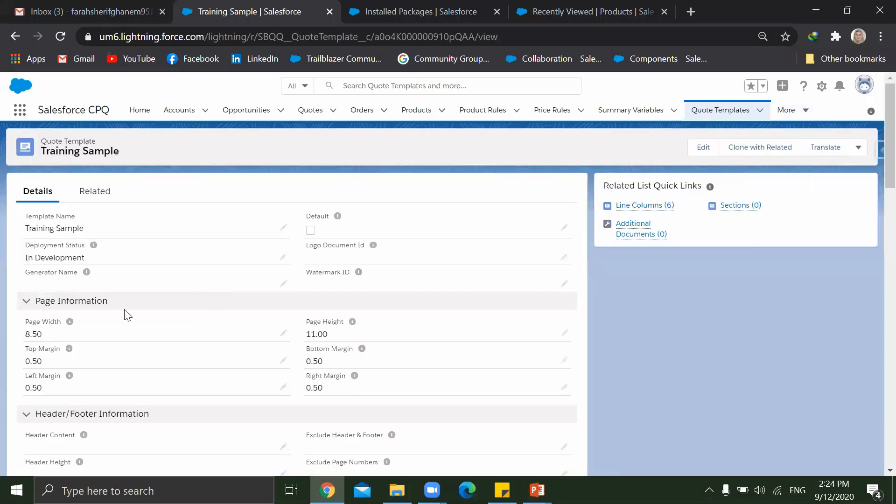
pyautogui.scroll(-1, 126, 315)
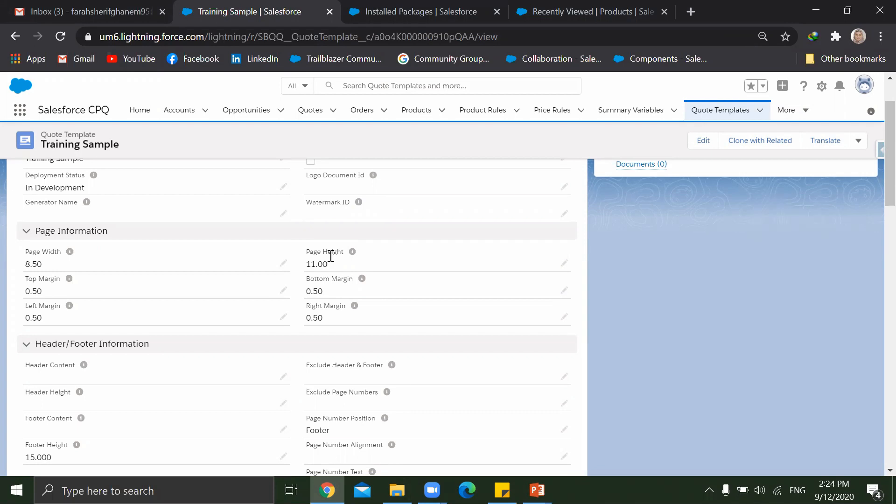
# Step: Change the Company Name in the template's Corporate Information to Orion and save the record
pyautogui.scroll(-5, 230, 354)
pyautogui.scroll(4, 225, 356)
pyautogui.scroll(-4, 186, 362)
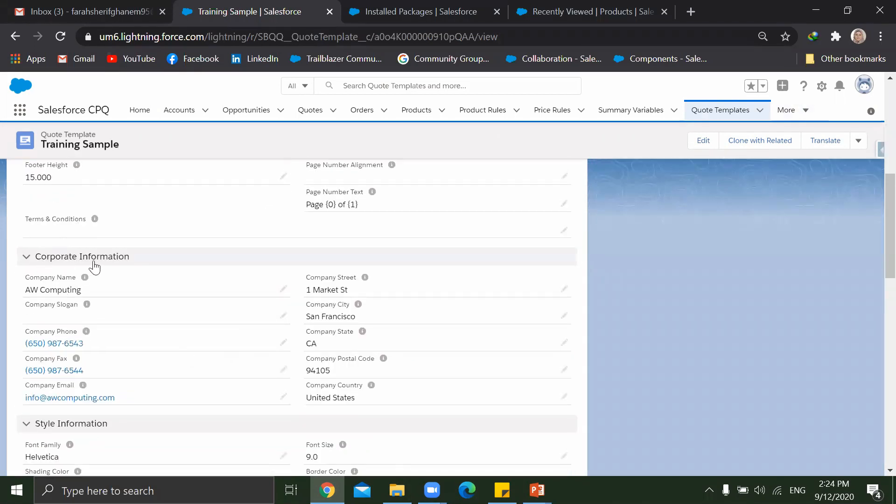
pyautogui.click(281, 290)
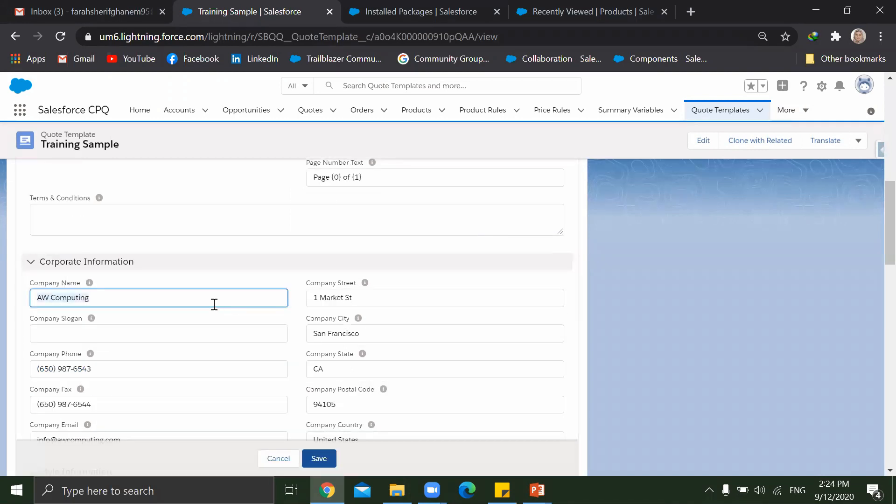
pyautogui.write('Orion')
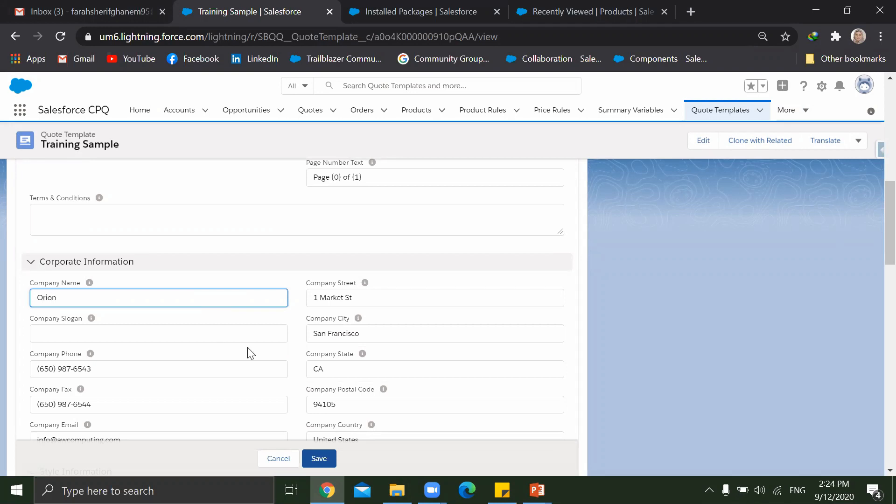
pyautogui.scroll(-3, 266, 359)
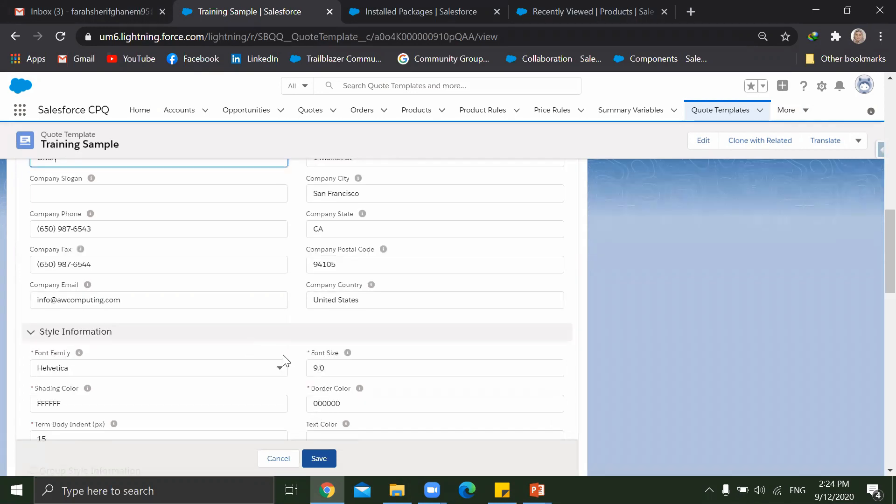
pyautogui.click(319, 458)
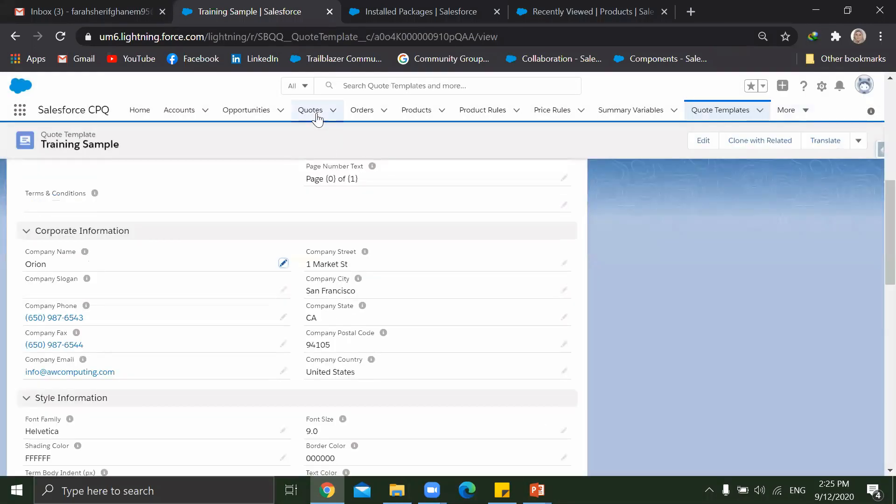
# Step: Reopen the Mouse quote, preview its document with the updated company name, and close the preview
pyautogui.click(314, 114)
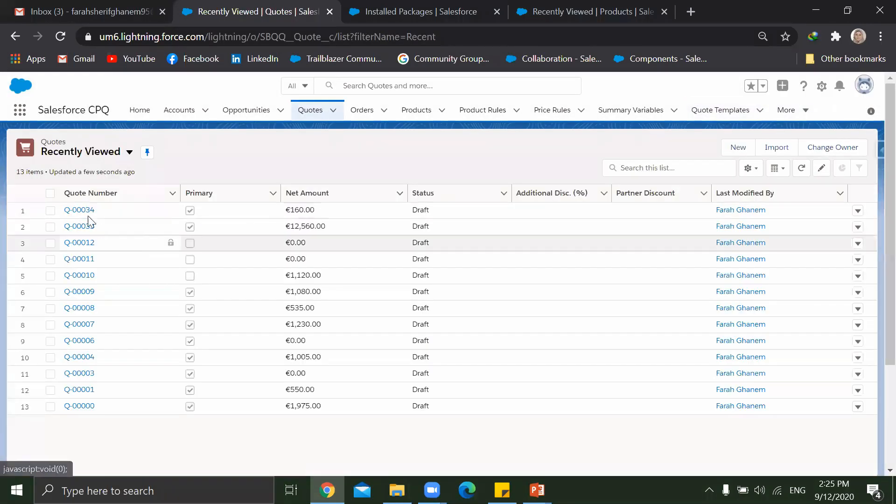
pyautogui.click(79, 210)
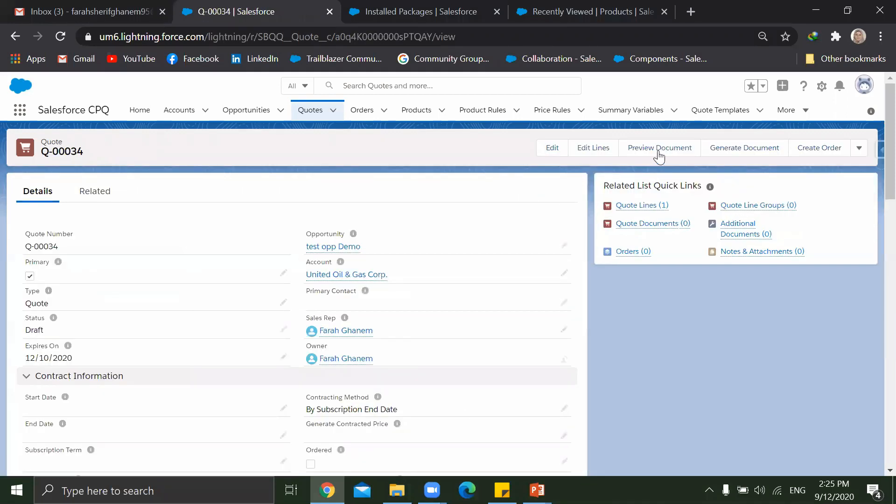
pyautogui.click(658, 149)
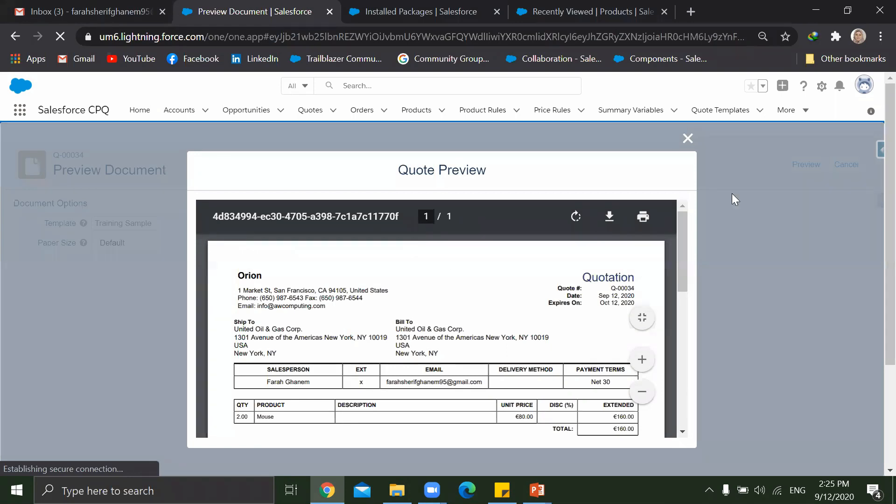
pyautogui.click(687, 138)
pyautogui.click(842, 166)
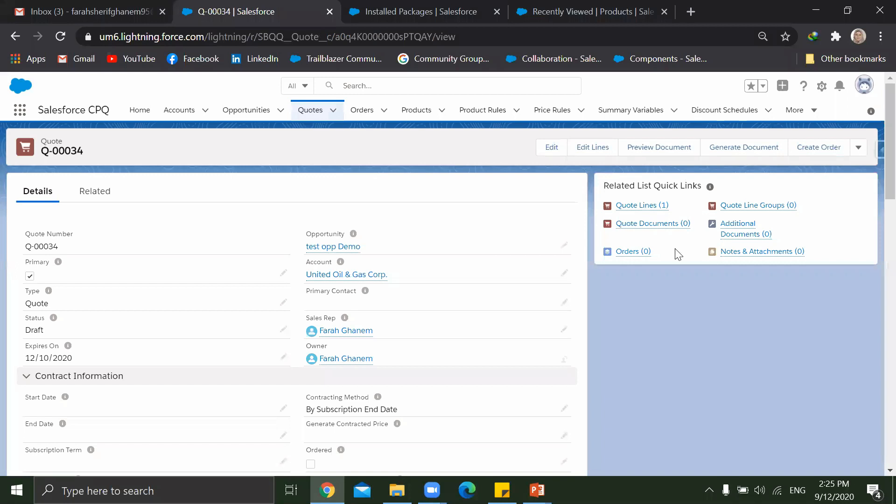
# Step: Open the quote's related opportunity, test opp Demo, review its details and related lists, and return to the quote
pyautogui.moveTo(630, 207)
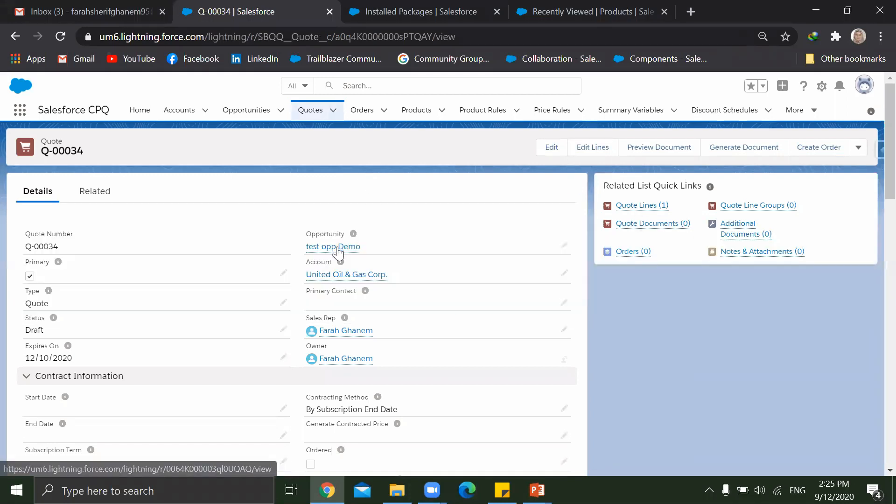
pyautogui.click(337, 247)
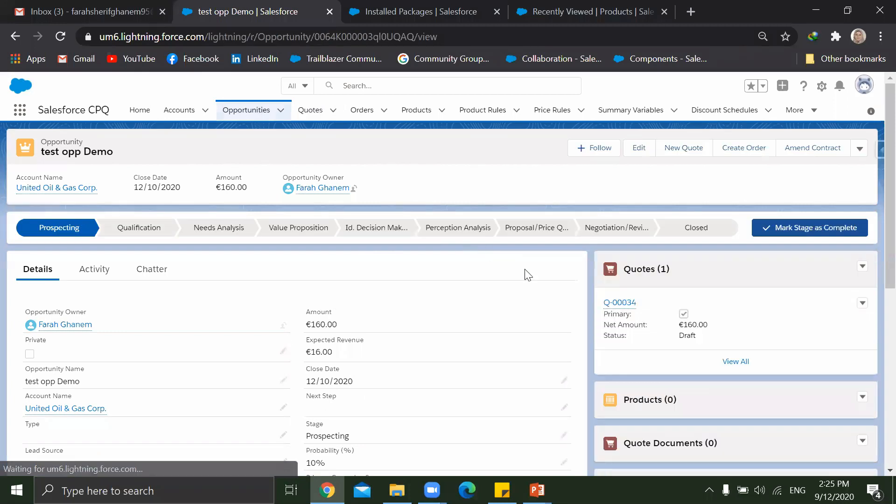
pyautogui.scroll(-5, 526, 273)
pyautogui.scroll(3, 587, 296)
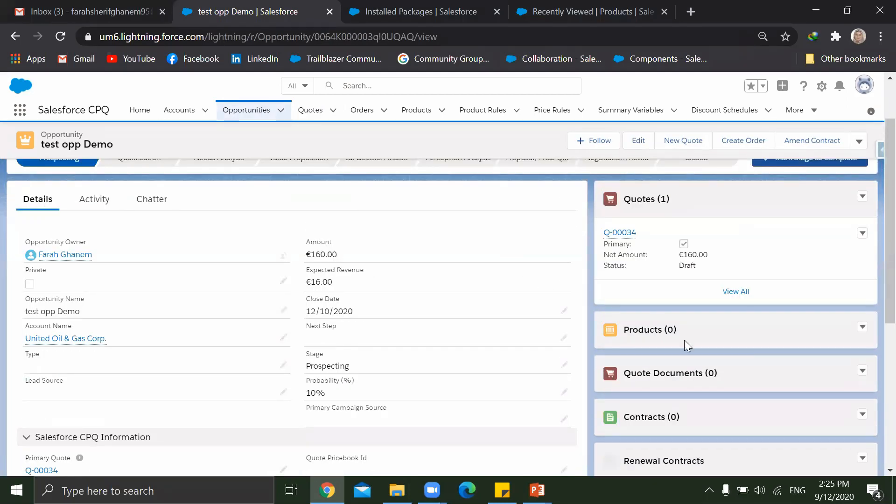
pyautogui.scroll(2, 590, 299)
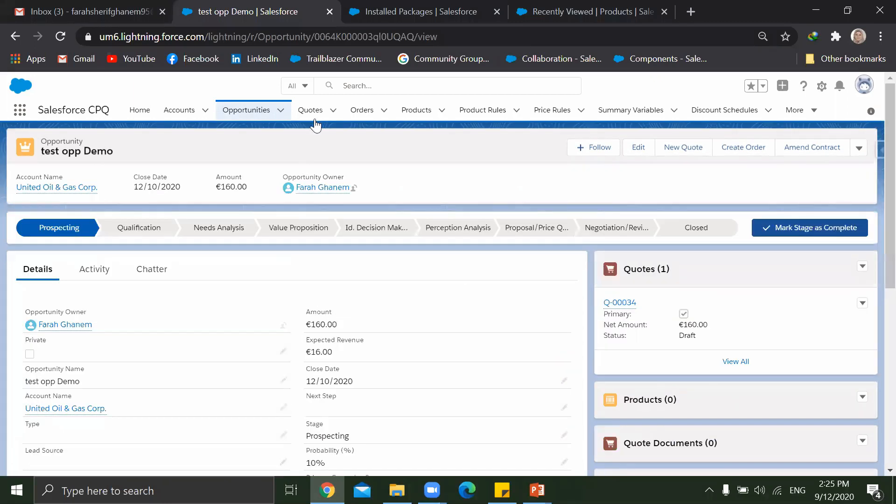
pyautogui.click(314, 117)
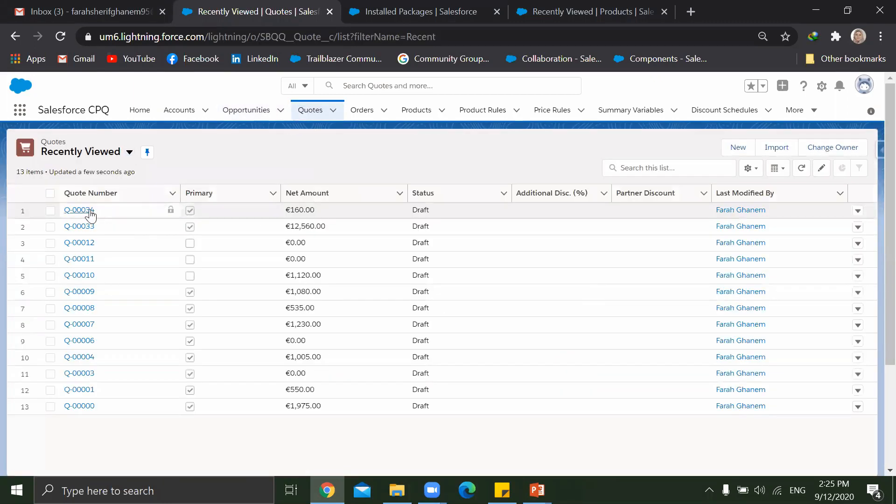
pyautogui.click(90, 214)
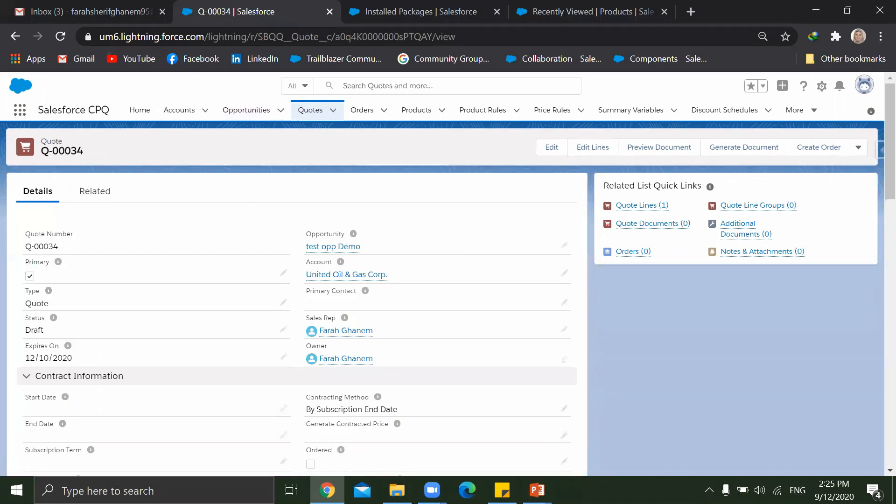
# Step: Switch to the PowerPoint slide show and advance to the slide on product bundles
pyautogui.hotkey('alt', 'Tab')
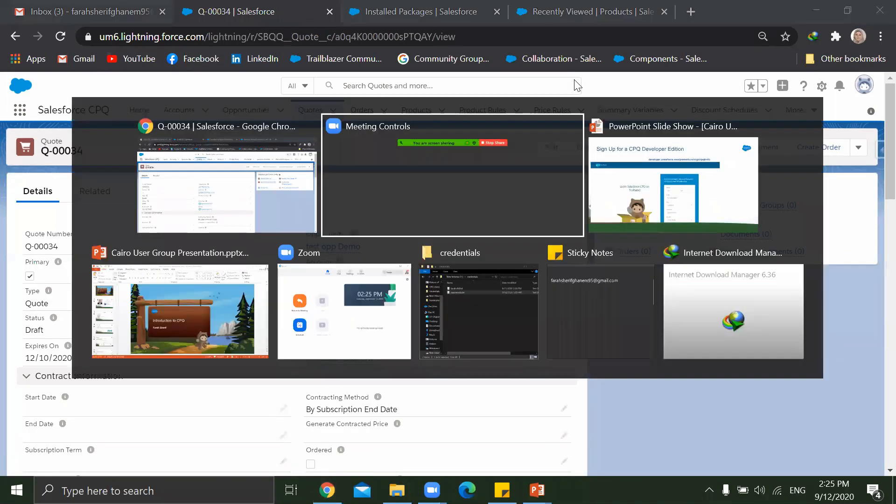
pyautogui.hotkey('alt', 'Tab')
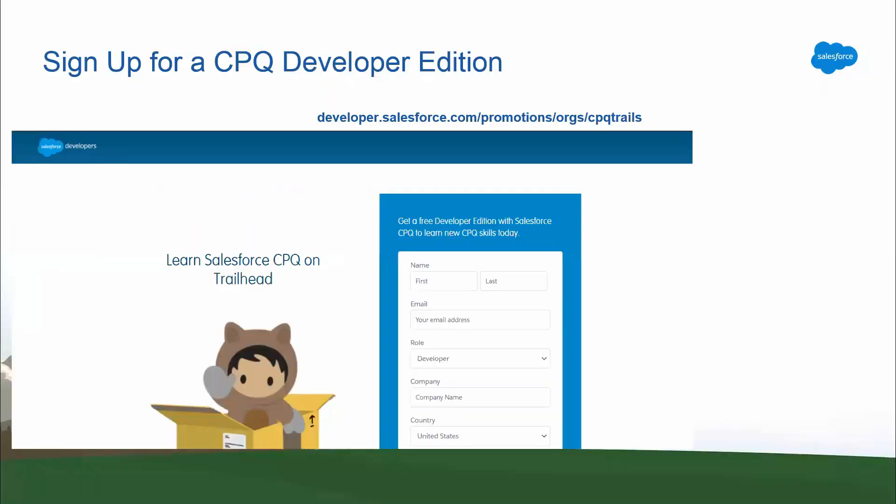
pyautogui.press('Right')
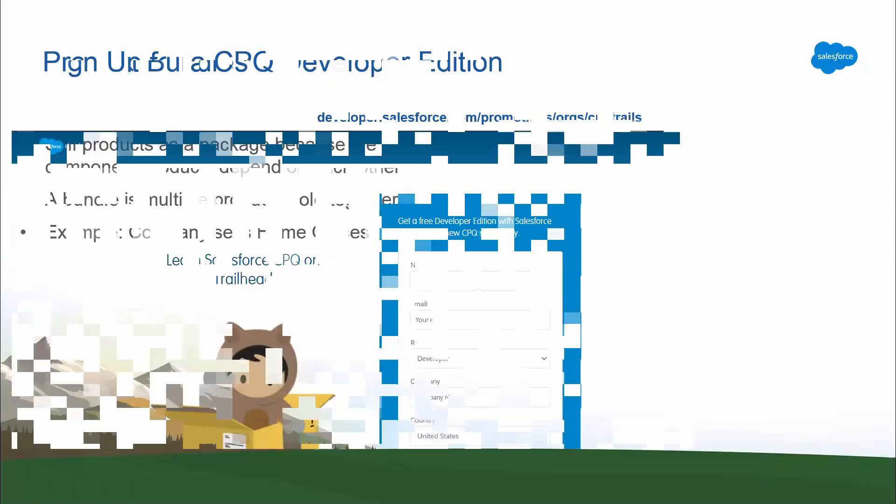
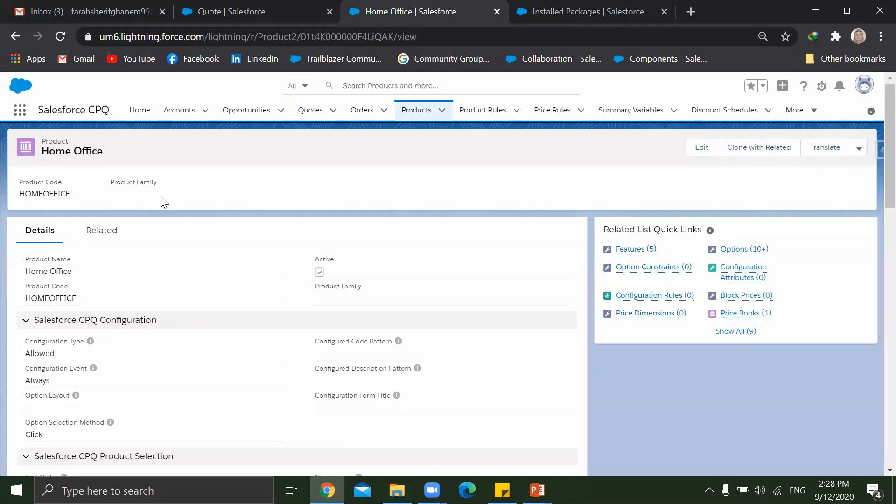
# Step: Review the Home Office product's full list of options and its related features
pyautogui.click(102, 233)
pyautogui.scroll(-3, 117, 242)
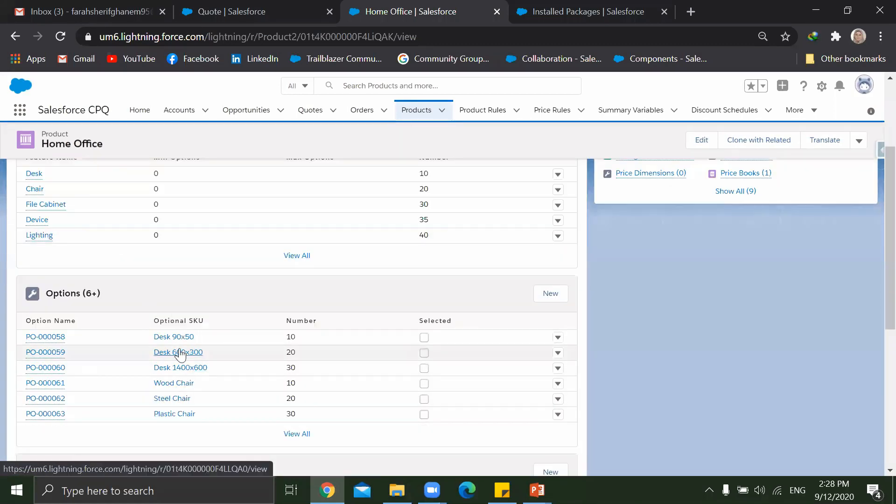
pyautogui.click(297, 433)
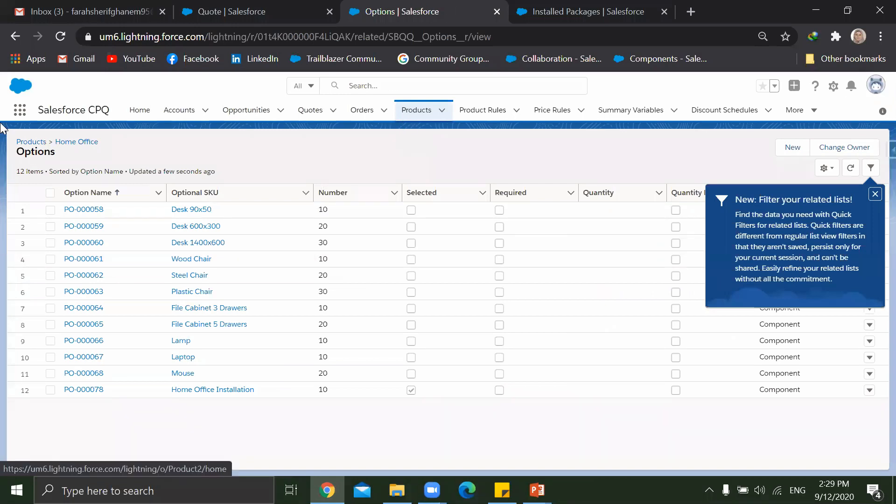
pyautogui.click(14, 37)
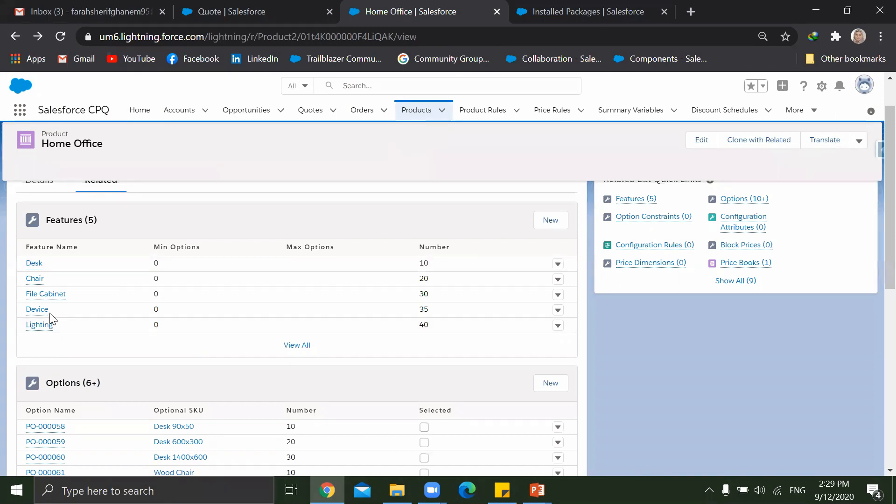
pyautogui.moveTo(35, 282)
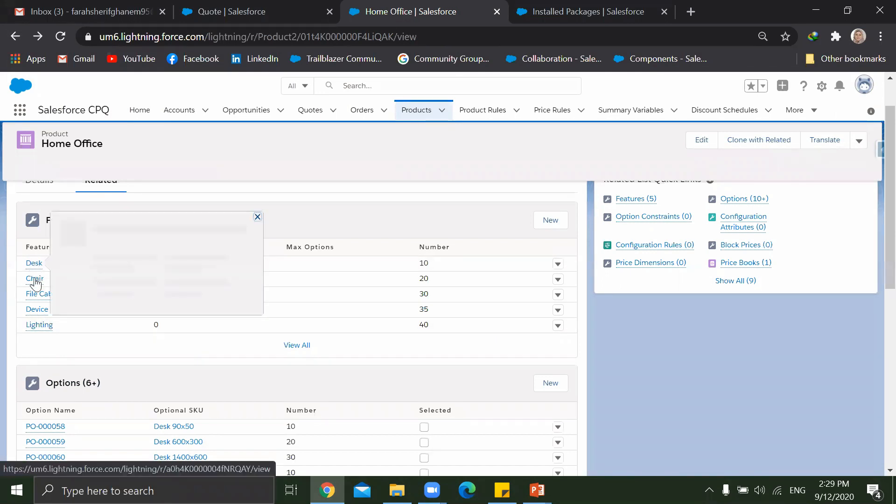
pyautogui.moveTo(46, 316)
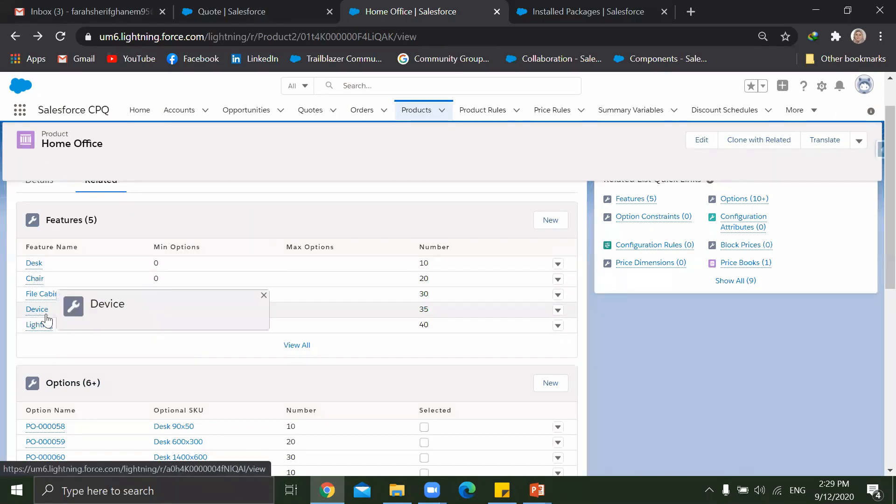
pyautogui.moveTo(39, 332)
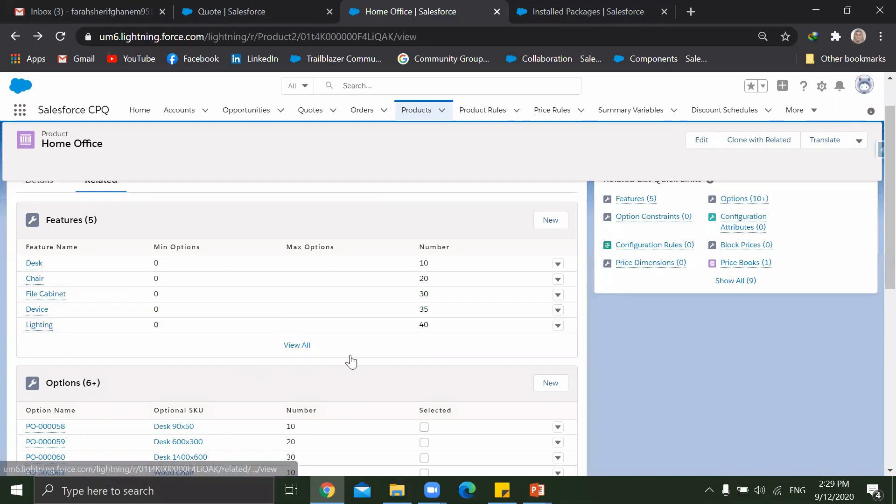
# Step: Open the Desk 90x50 option for editing, examine its fields, and close it without saving
pyautogui.scroll(-2, 536, 325)
pyautogui.scroll(-1, 537, 325)
pyautogui.click(559, 291)
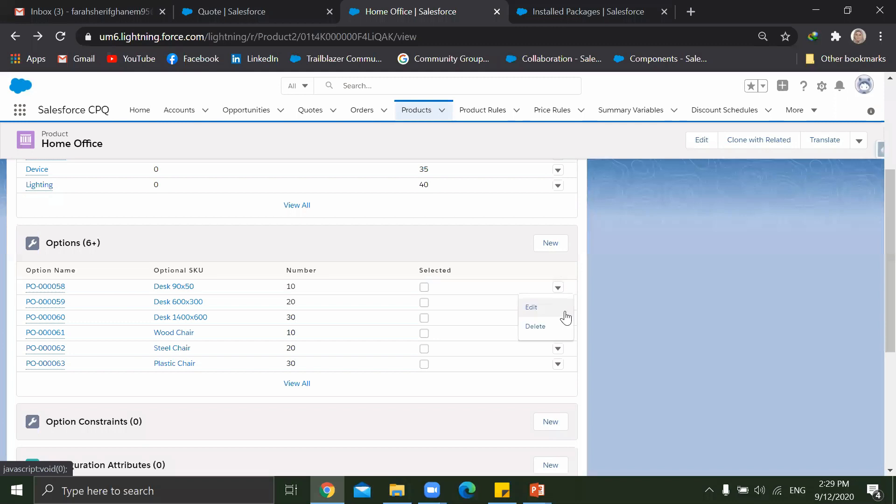
pyautogui.click(544, 310)
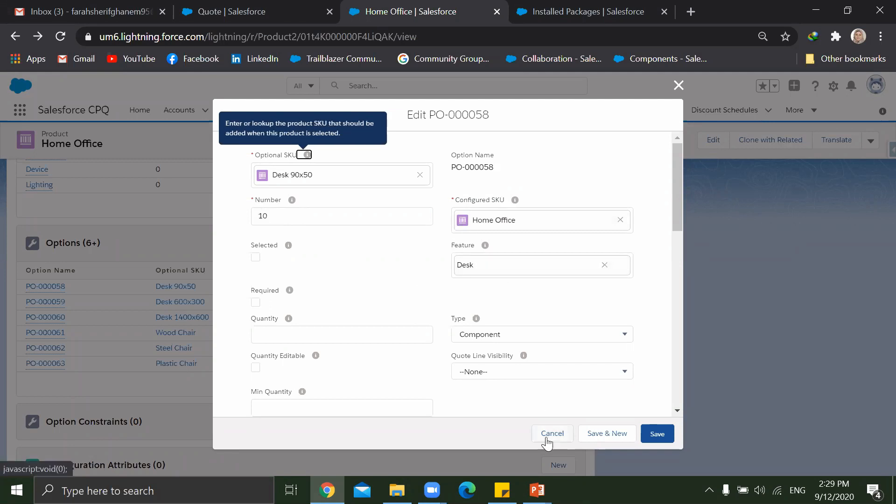
pyautogui.click(547, 439)
# Step: Return to the quote's line editor, search the products for "home", and select the Home Office bundle for configuration
pyautogui.click(263, 11)
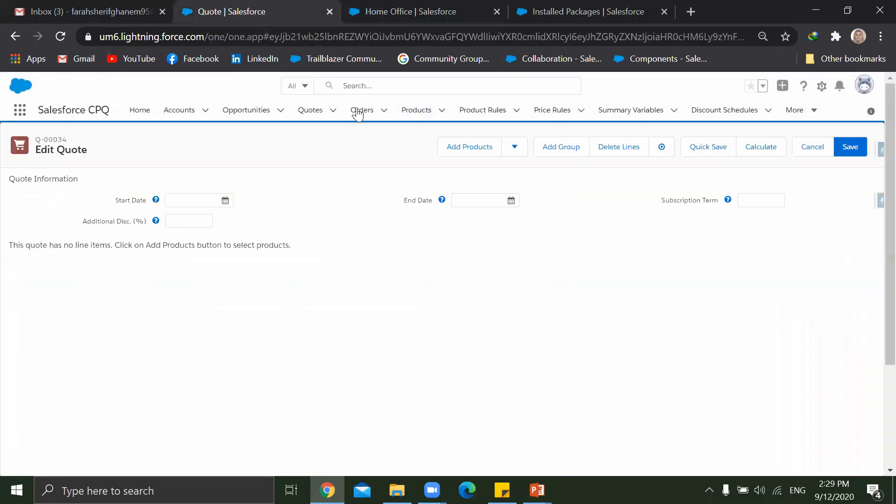
pyautogui.click(459, 158)
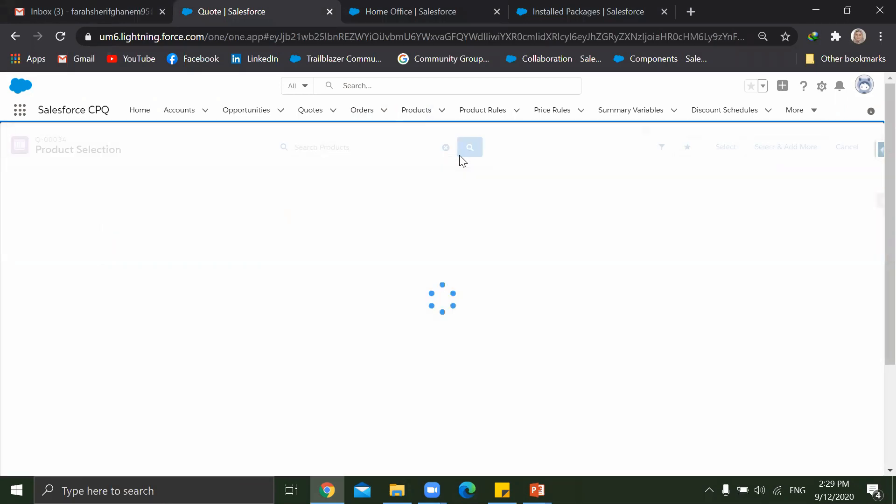
pyautogui.click(341, 156)
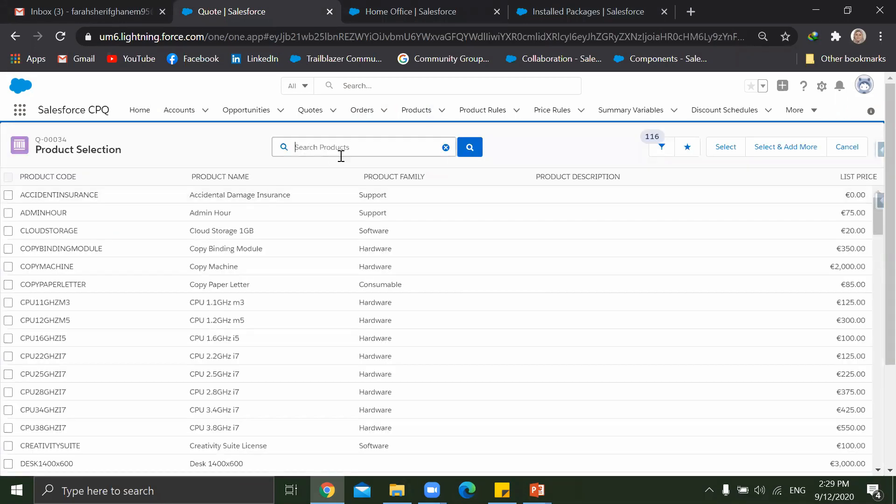
pyautogui.write('home')
pyautogui.press('Return')
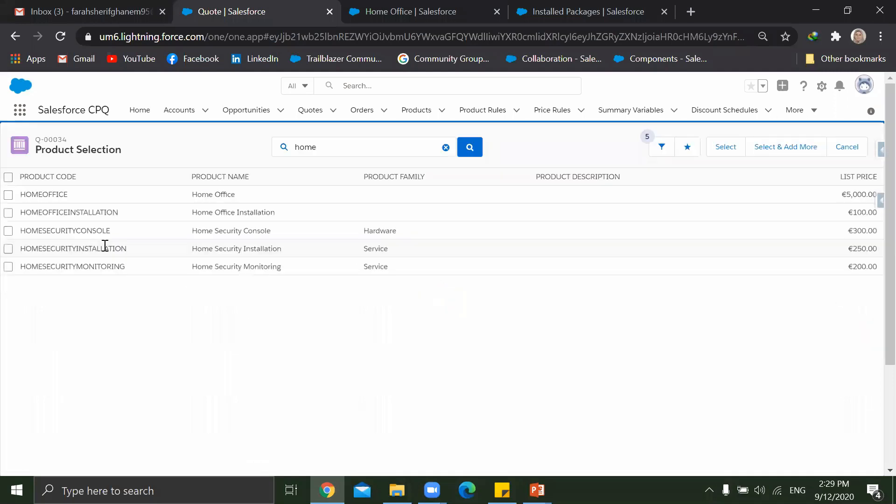
pyautogui.click(8, 195)
pyautogui.click(725, 147)
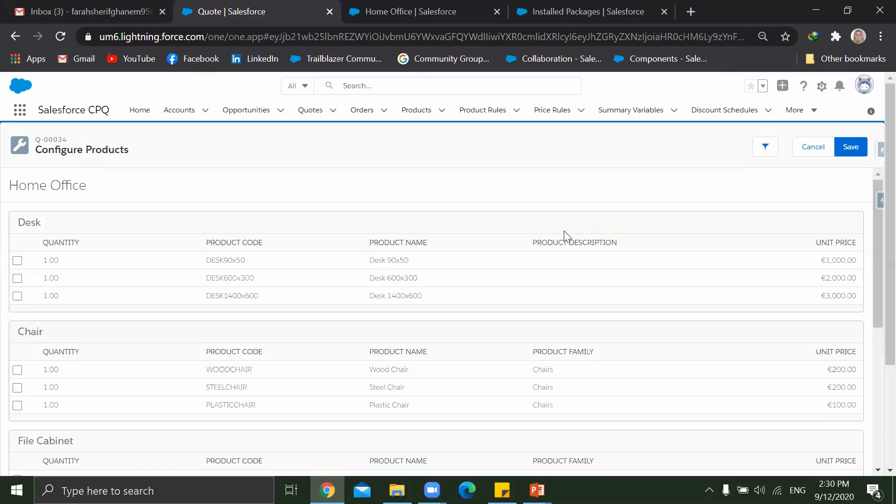
# Step: Examine the Home Office bundle's configurable option groups, from Desk through Other Options
pyautogui.scroll(-5, 396, 261)
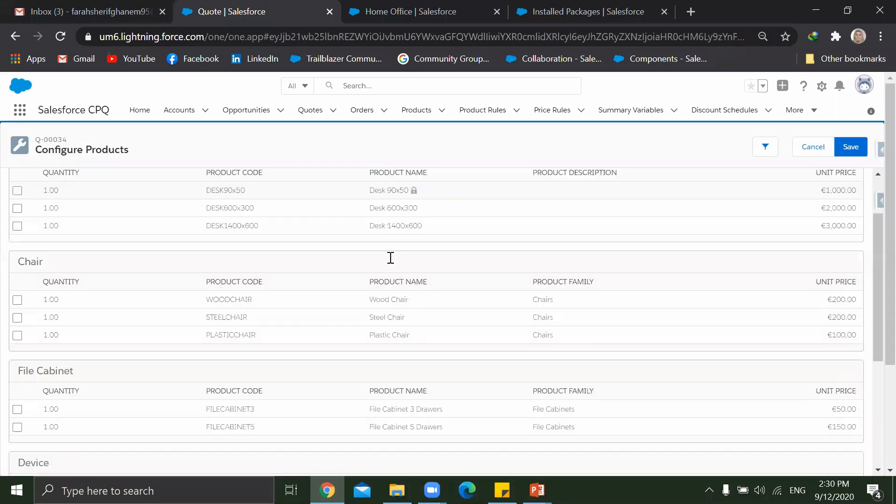
pyautogui.scroll(-2, 388, 266)
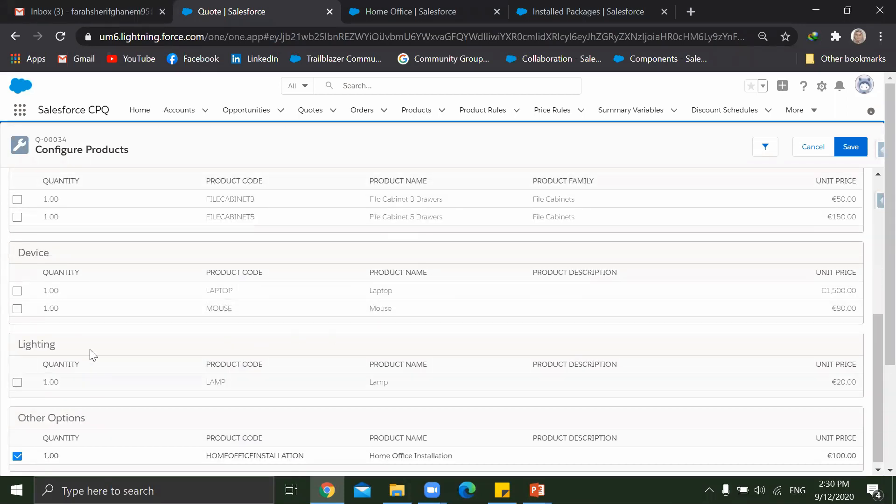
pyautogui.scroll(7, 94, 355)
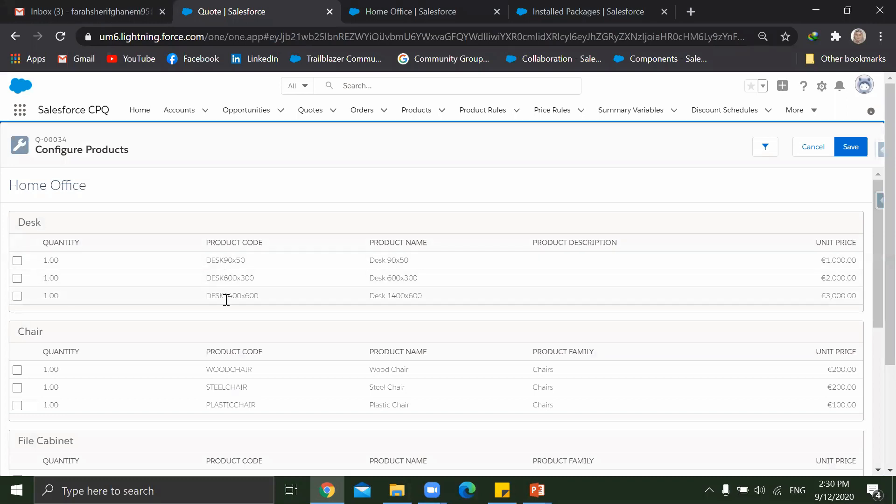
# Step: Configure the Home Office bundle with Desk 90x50, Steel Chair and File Cabinet 3 Drawers, save it to the quote, and reopen its configuration
pyautogui.scroll(-3, 170, 280)
pyautogui.scroll(-2, 166, 361)
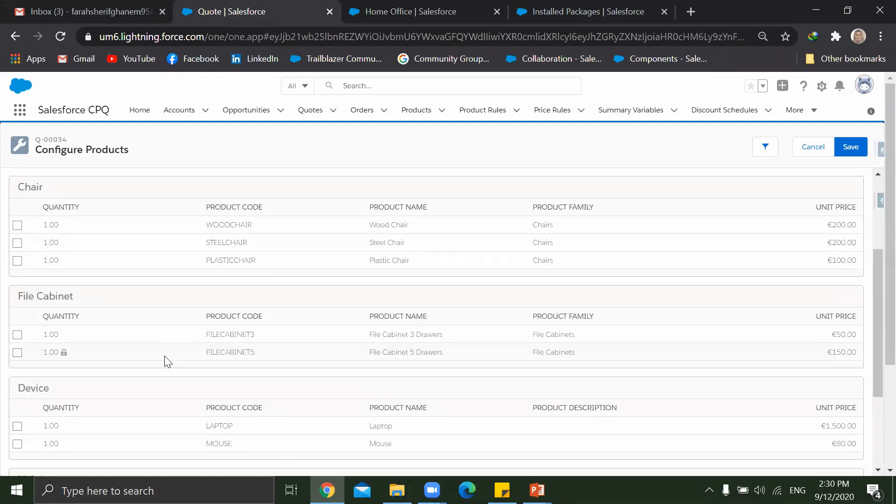
pyautogui.scroll(5, 143, 371)
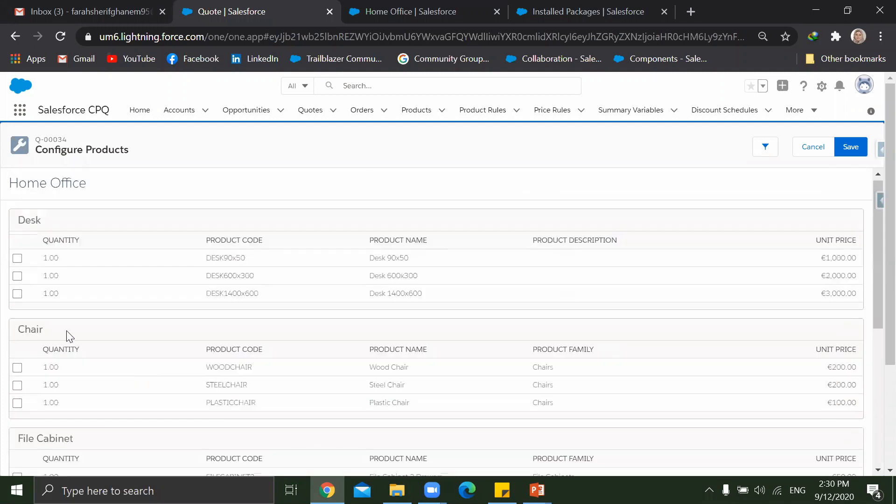
pyautogui.click(17, 264)
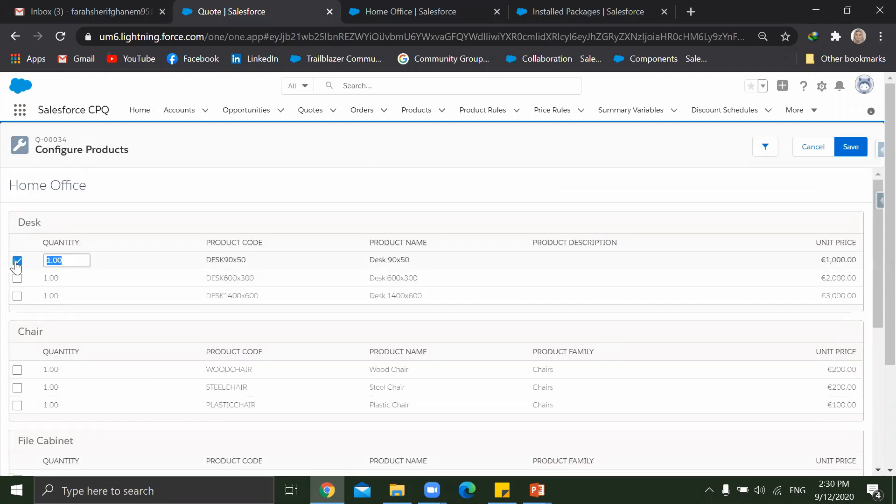
pyautogui.click(18, 388)
pyautogui.scroll(-3, 17, 386)
pyautogui.click(17, 339)
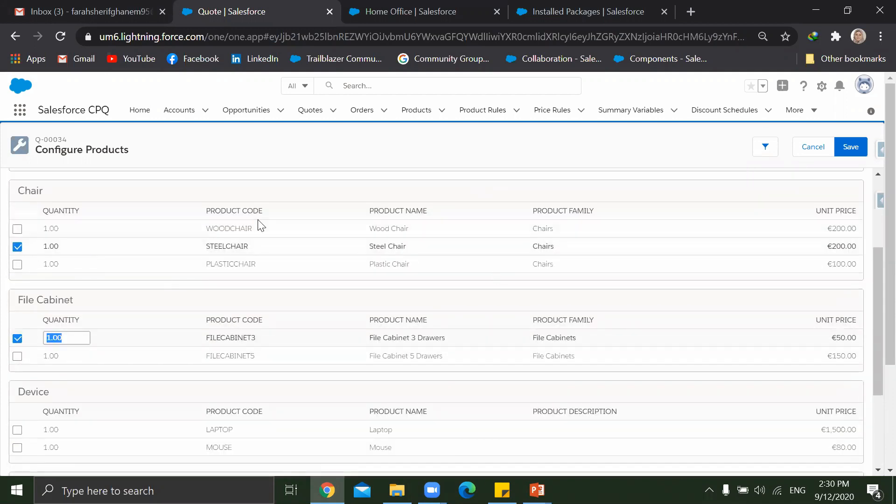
pyautogui.click(854, 149)
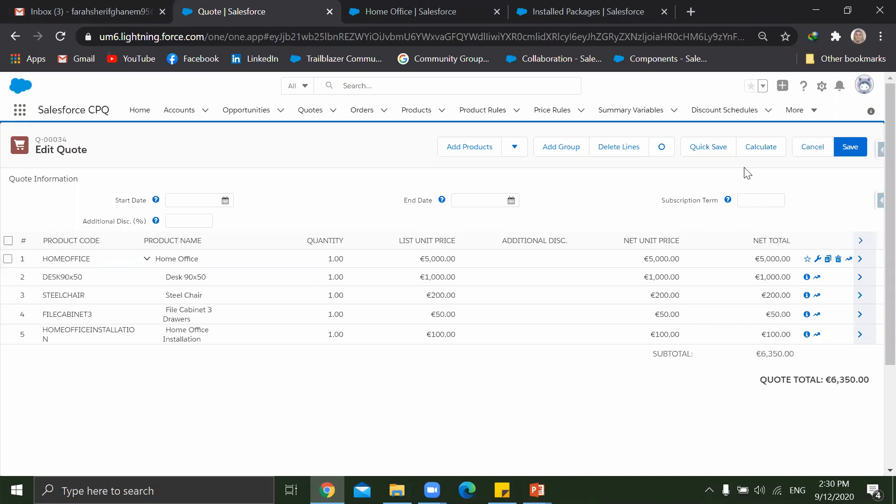
pyautogui.click(819, 260)
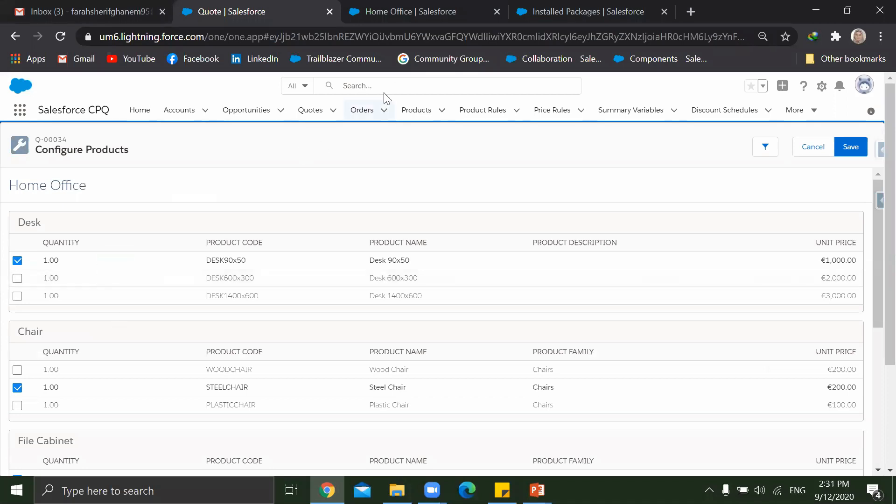
# Step: In the Home Office product, set the Desk feature's Max Options to 1 and save it
pyautogui.click(380, 7)
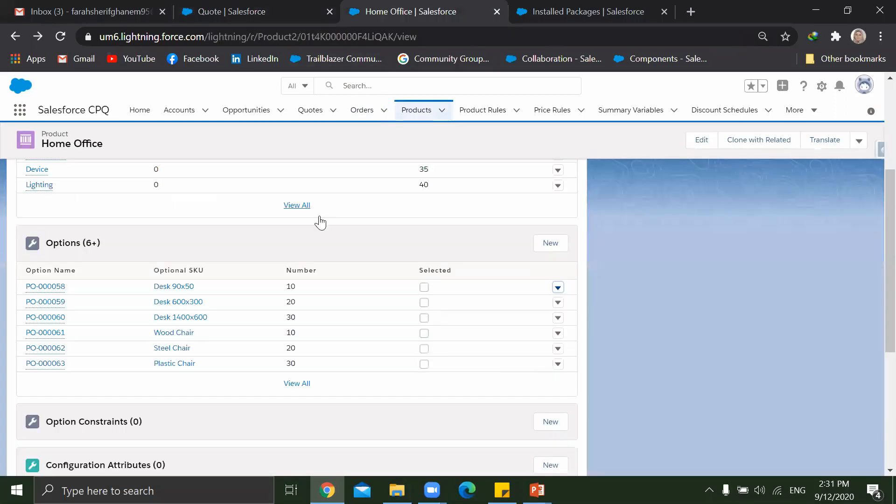
pyautogui.scroll(3, 270, 254)
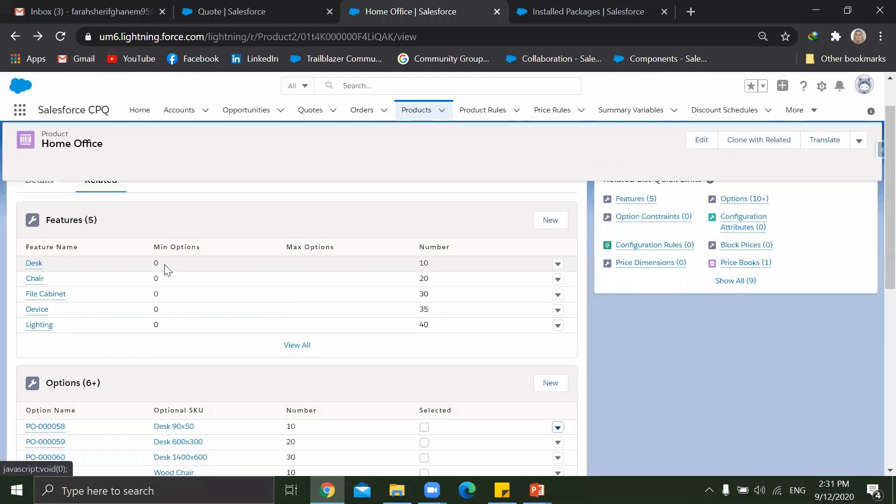
pyautogui.click(557, 264)
pyautogui.click(531, 288)
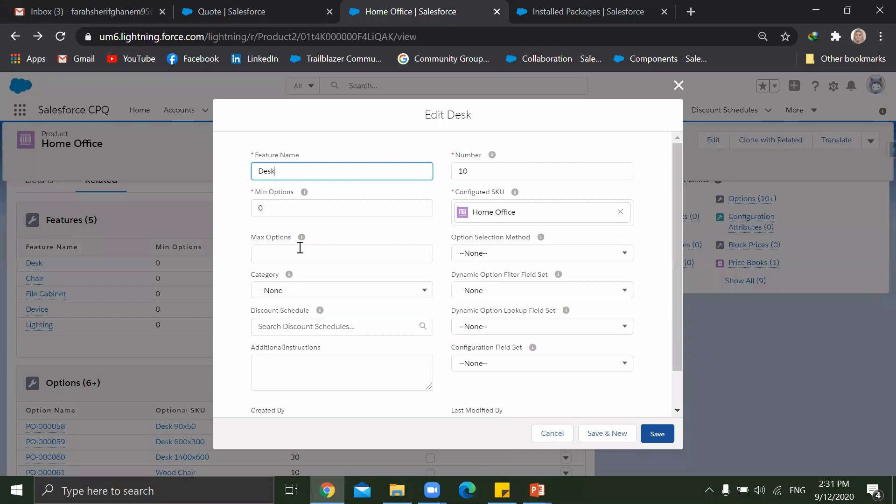
pyautogui.click(284, 253)
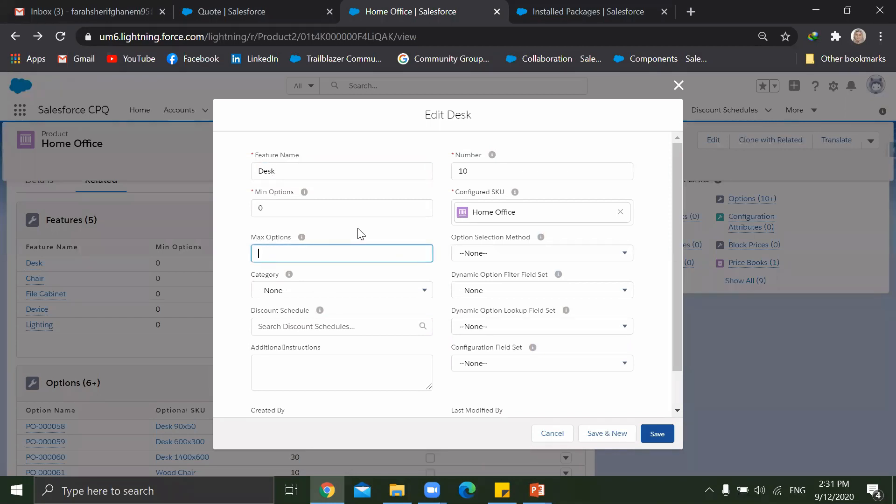
pyautogui.click(657, 433)
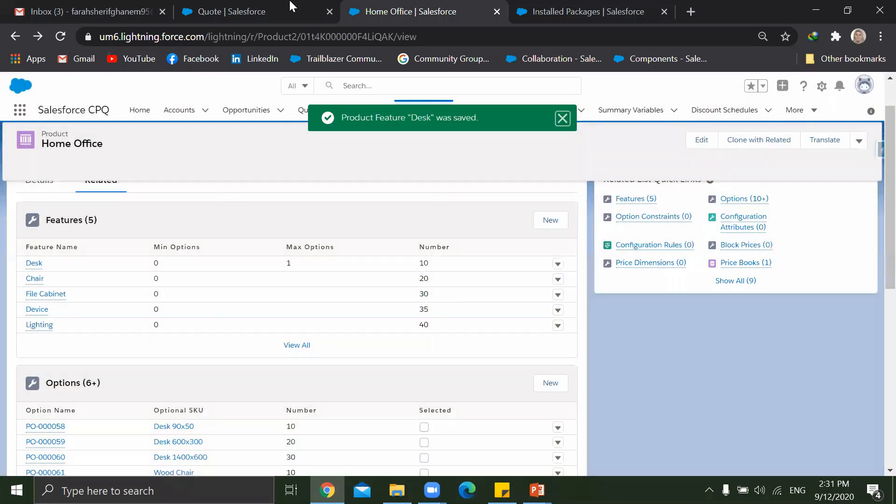
# Step: Return to the quote, reload its line editor, and delete the Mouse line
pyautogui.click(289, 6)
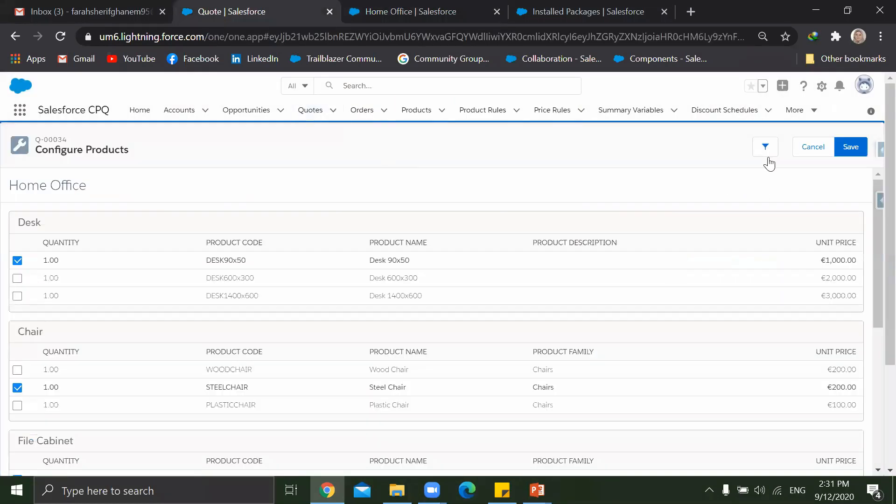
pyautogui.click(65, 38)
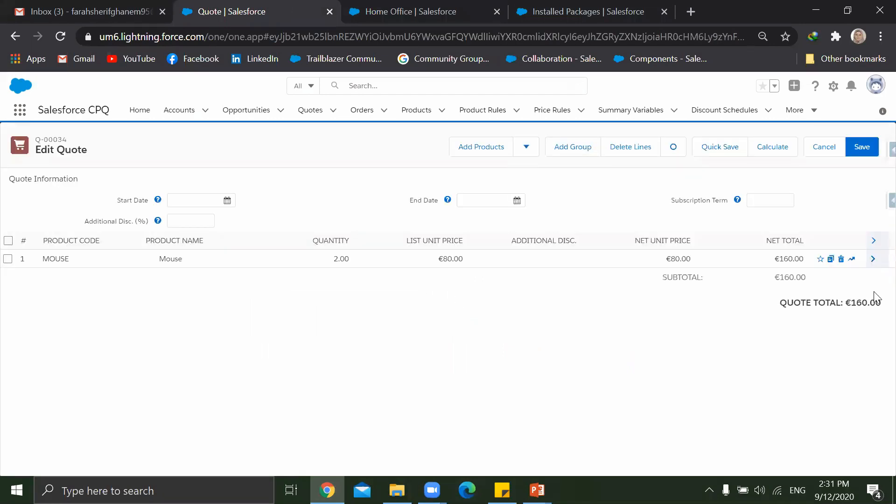
pyautogui.click(841, 260)
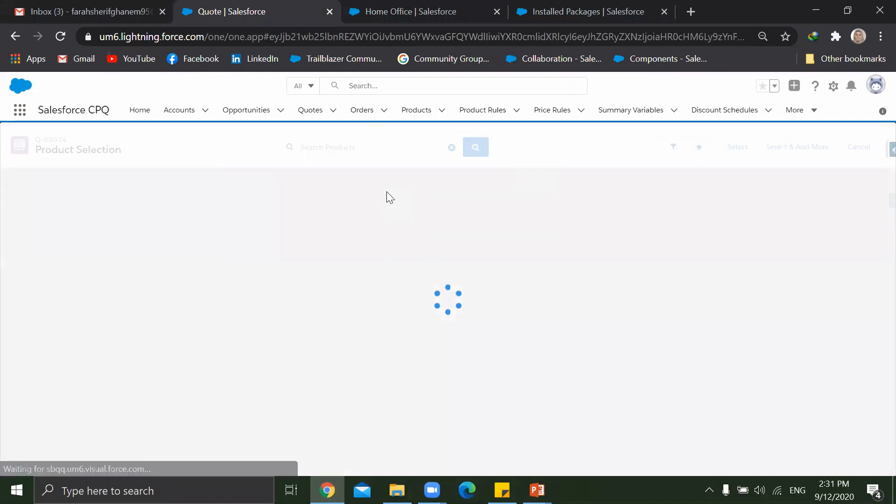
# Step: Search the products for "home" and select the Home Office bundle for configuration
pyautogui.write('home')
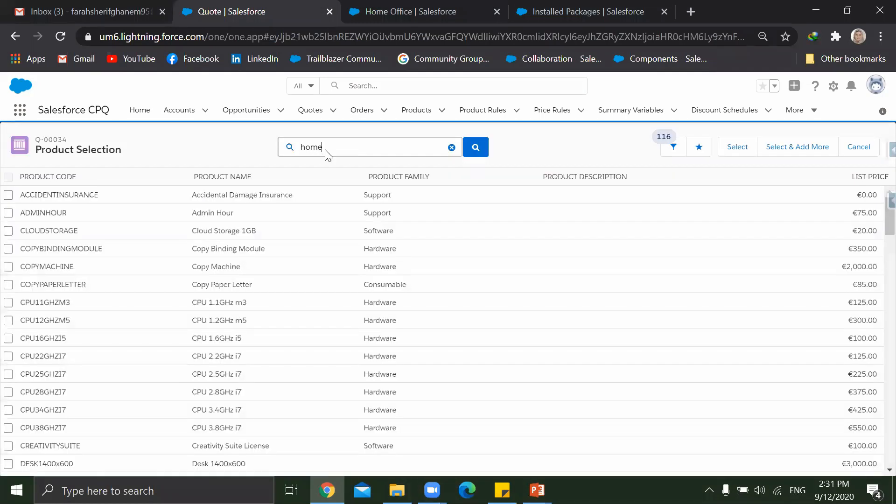
pyautogui.press('Return')
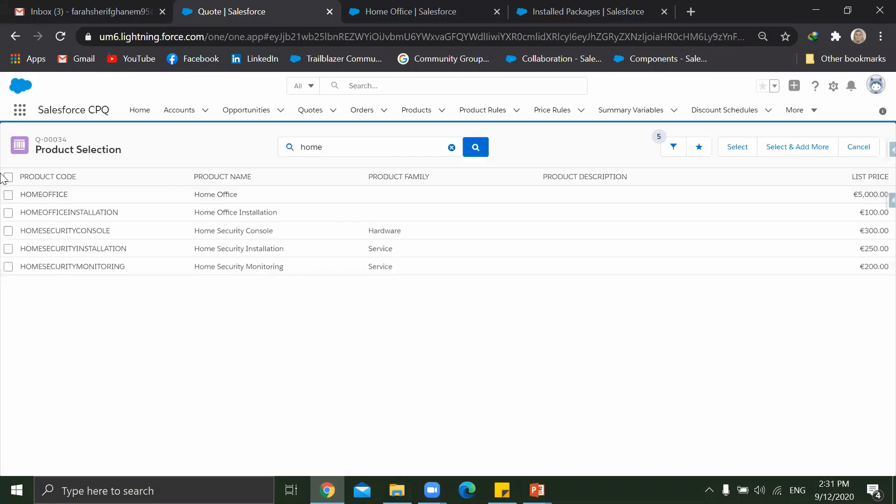
pyautogui.click(8, 196)
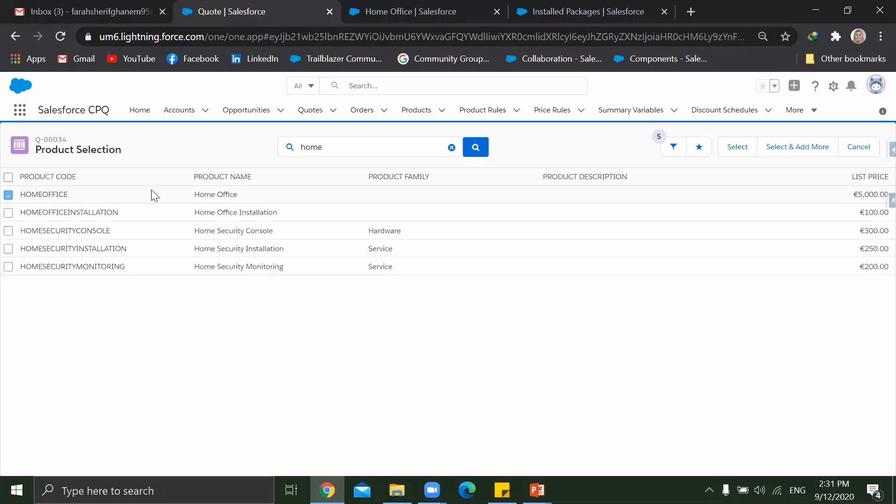
pyautogui.click(733, 146)
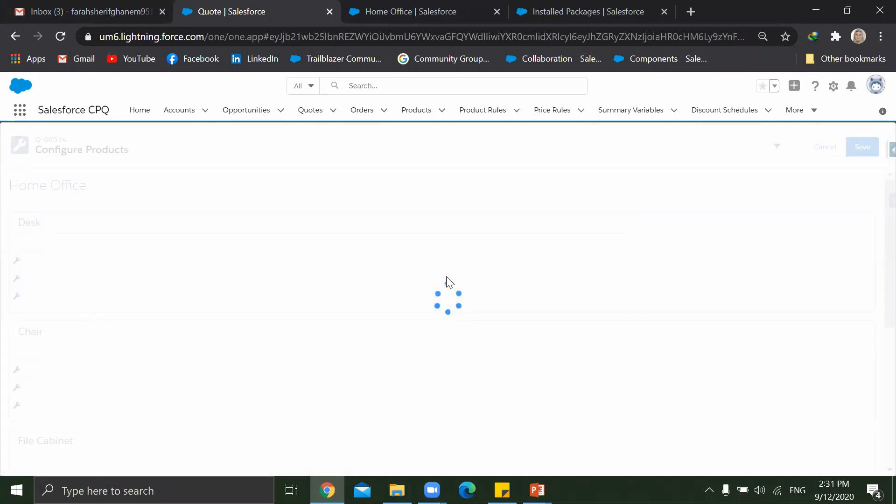
# Step: Test the Desk group by choosing Desk 90x50, Desk 600x300 and Desk 1400x600 in turn, and cancel the configuration
pyautogui.click(17, 260)
pyautogui.click(17, 278)
pyautogui.click(18, 296)
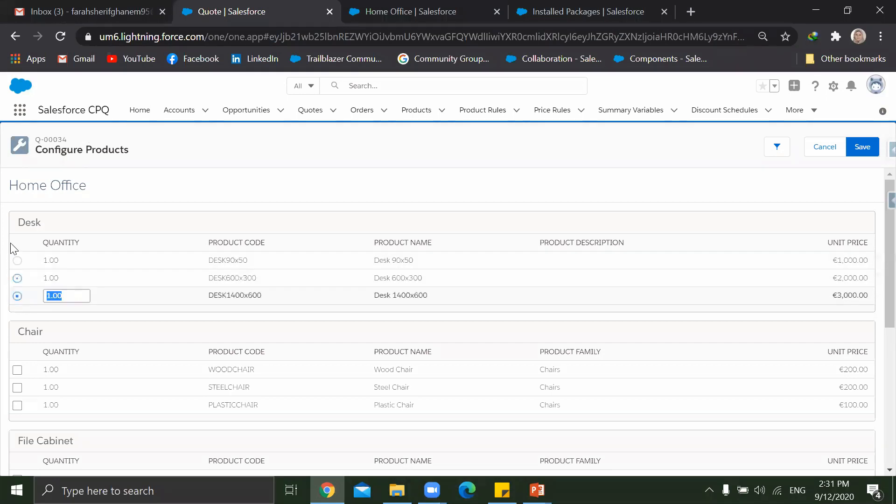
pyautogui.click(17, 260)
pyautogui.click(17, 278)
pyautogui.click(17, 296)
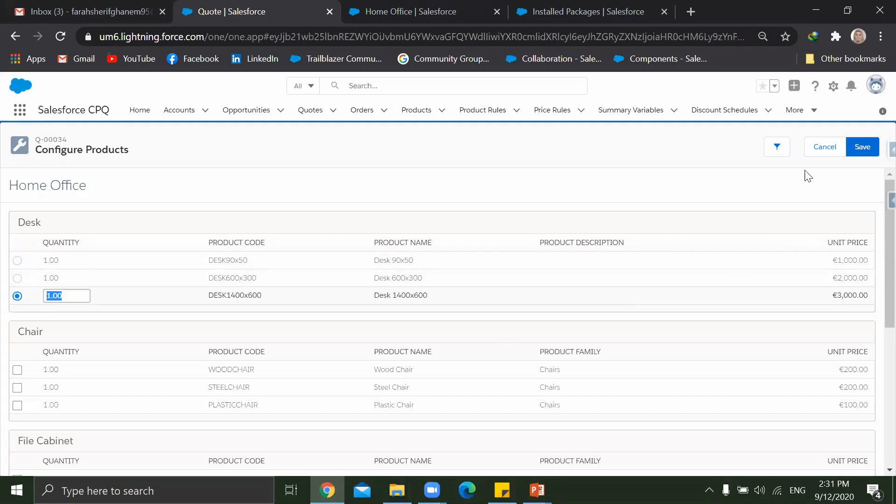
pyautogui.click(829, 149)
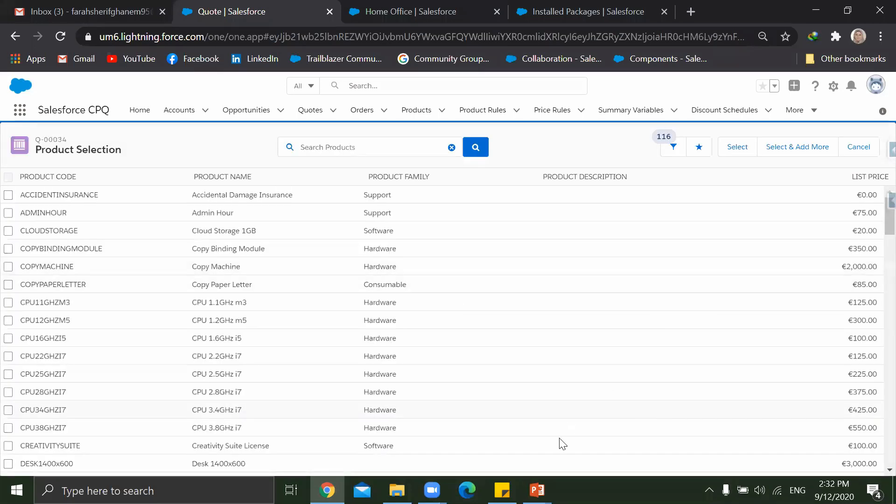
# Step: Switch to the PowerPoint slide show and advance to the Option Constraint slide
pyautogui.hotkey('alt', 'Tab')
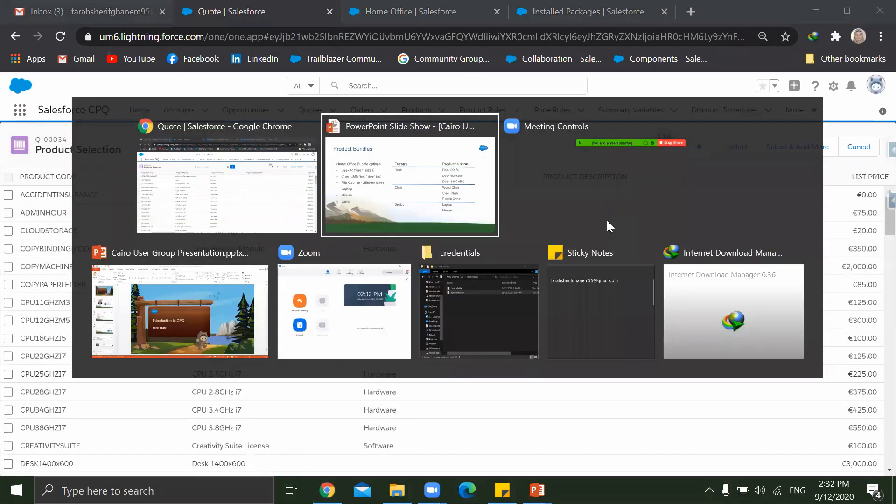
pyautogui.press('Right')
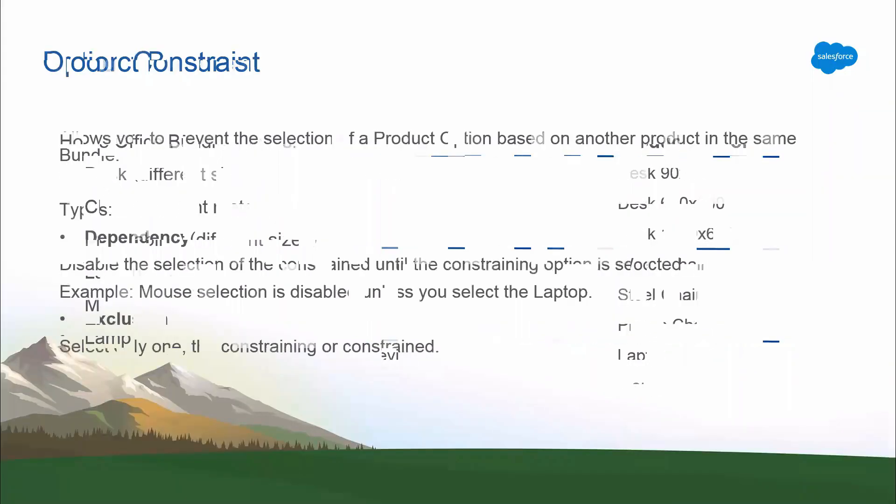
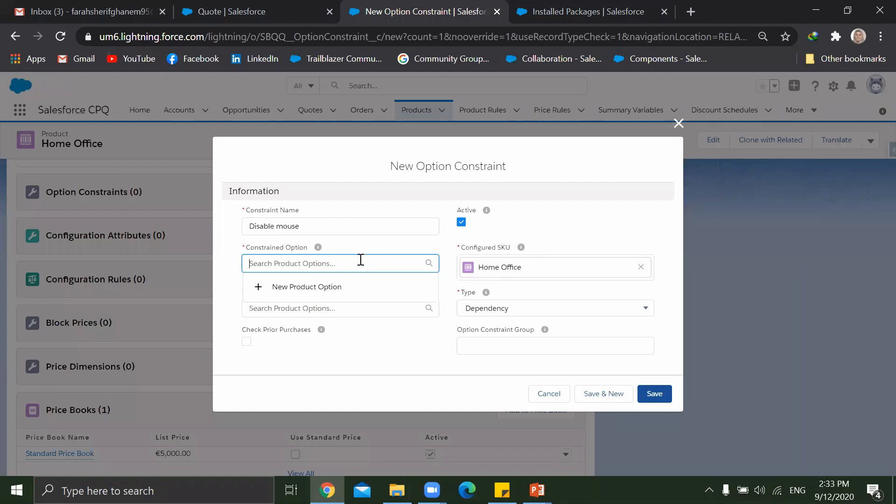
# Step: Cancel the unfinished option constraint and open the Home Office product's full options list in a separate browser tab
pyautogui.click(545, 393)
pyautogui.scroll(-2, 204, 347)
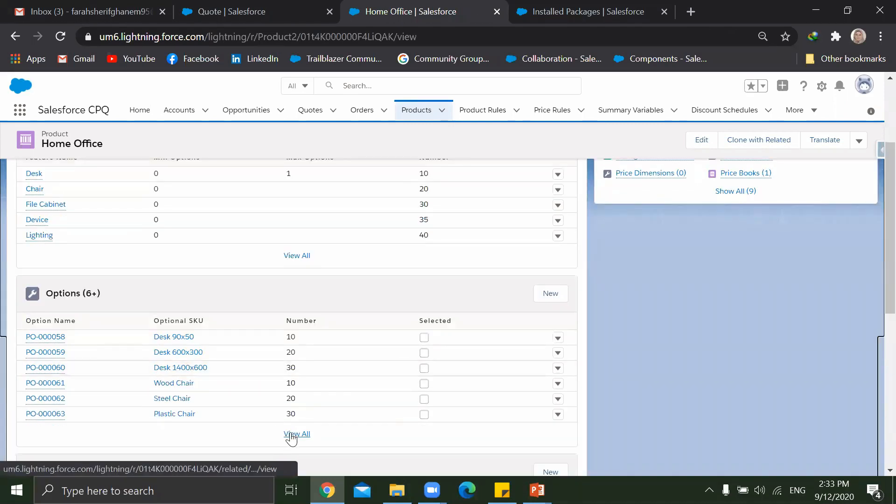
pyautogui.middleClick(291, 436)
pyautogui.click(490, 11)
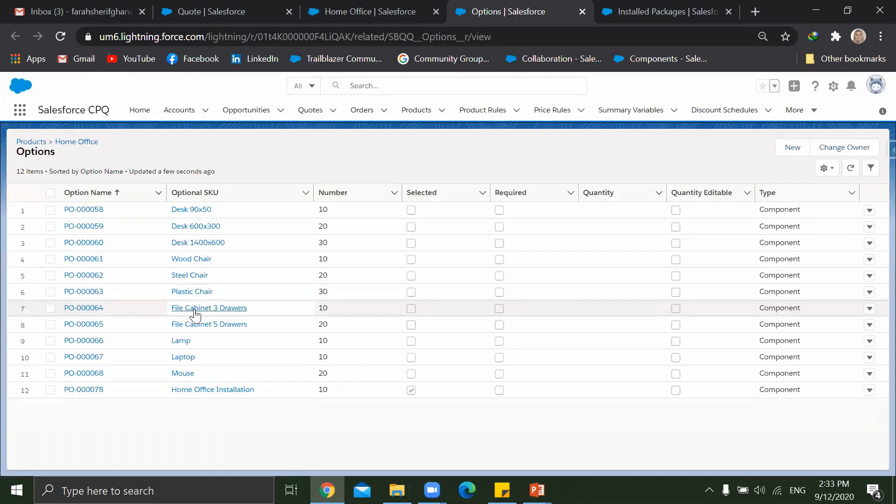
# Step: Start a new option constraint for Home Office named Disable Mouse, with the Mouse option PO-000068 as its Constrained Option
pyautogui.click(381, 9)
pyautogui.scroll(-6, 368, 257)
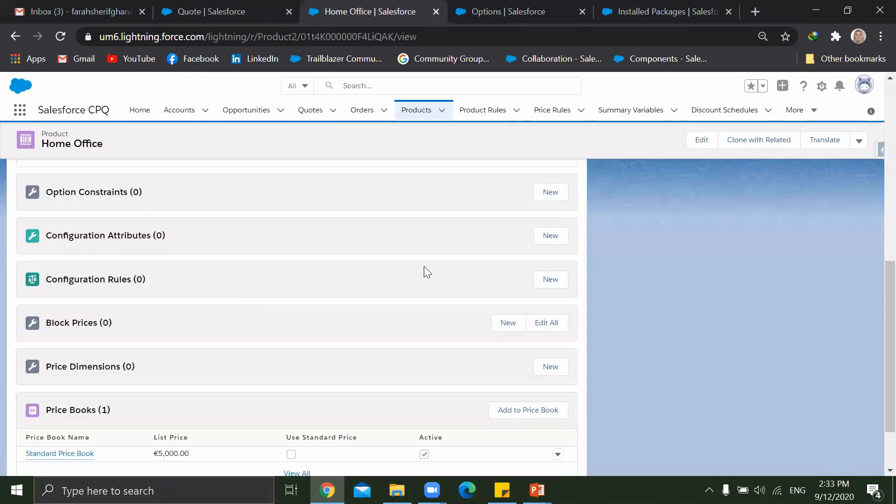
pyautogui.click(543, 194)
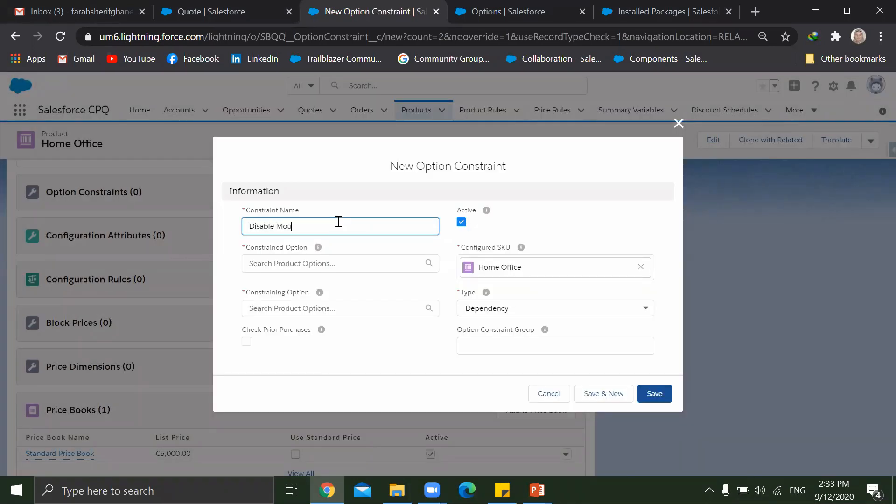
pyautogui.click(328, 262)
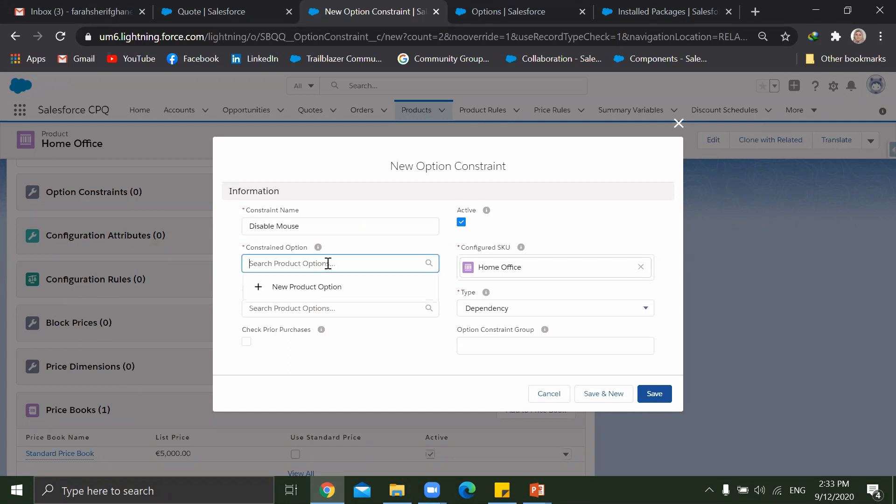
pyautogui.write('p')
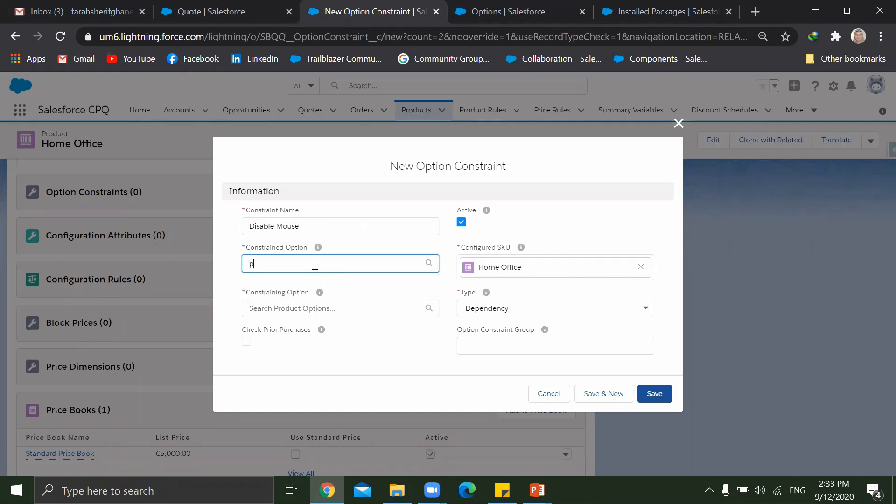
pyautogui.write('O')
pyautogui.press('BackSpace')
pyautogui.write('o')
pyautogui.press('Return')
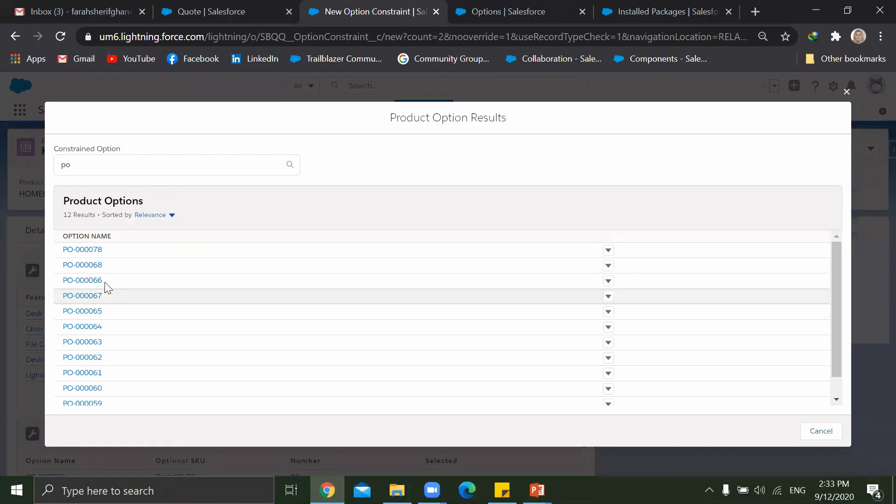
pyautogui.click(74, 265)
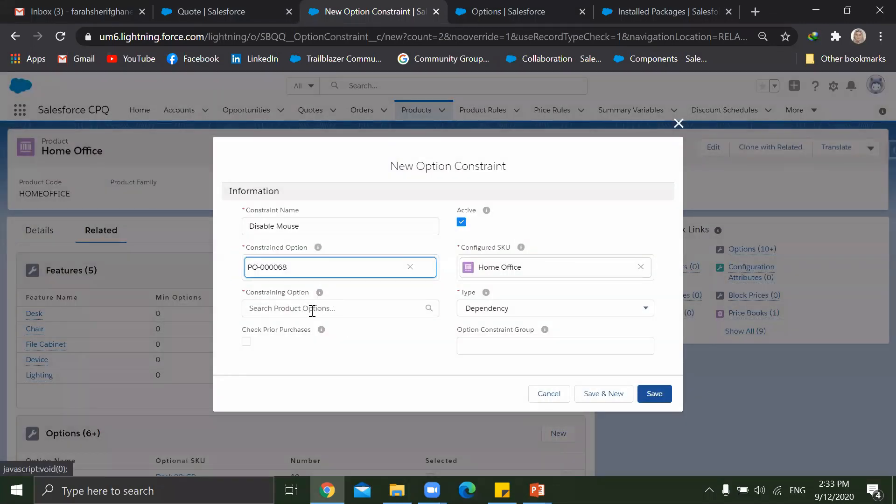
# Step: Set the Constraining Option to Laptop's PO-000067 after checking the Options list, and save the Disable Mouse constraint with type Dependency
pyautogui.click(312, 309)
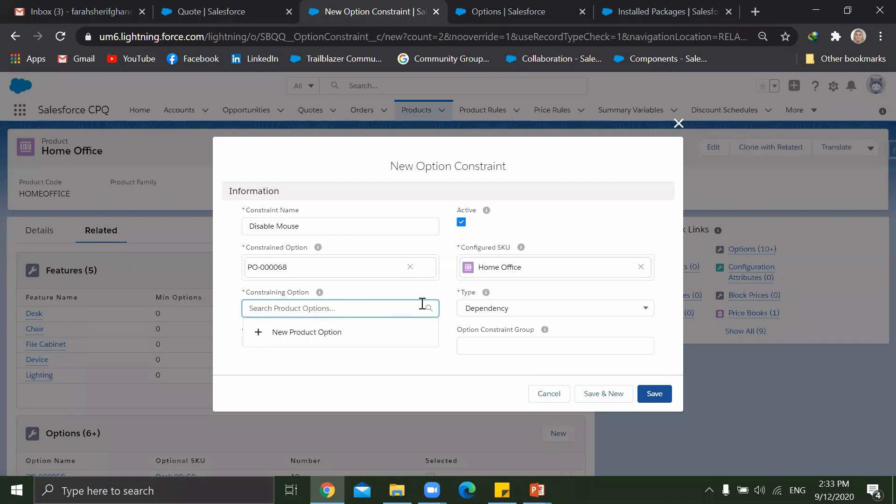
pyautogui.write('po')
pyautogui.press('Return')
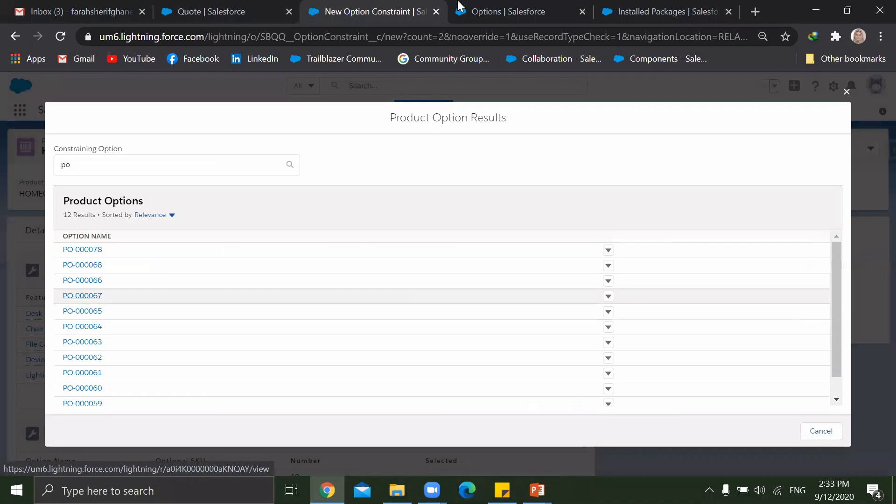
pyautogui.click(490, 12)
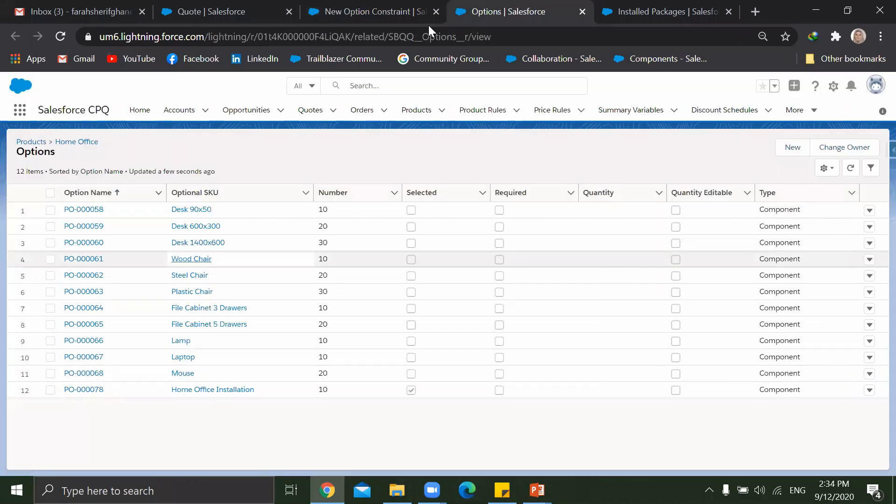
pyautogui.click(401, 12)
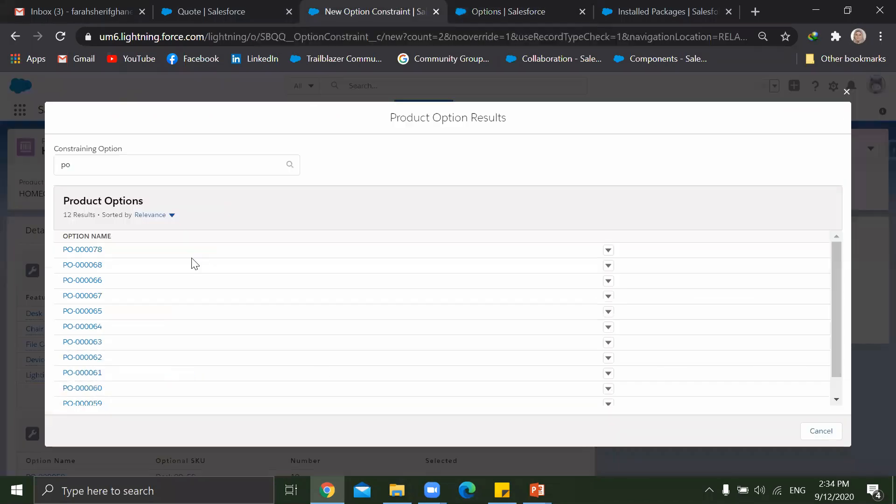
pyautogui.click(96, 295)
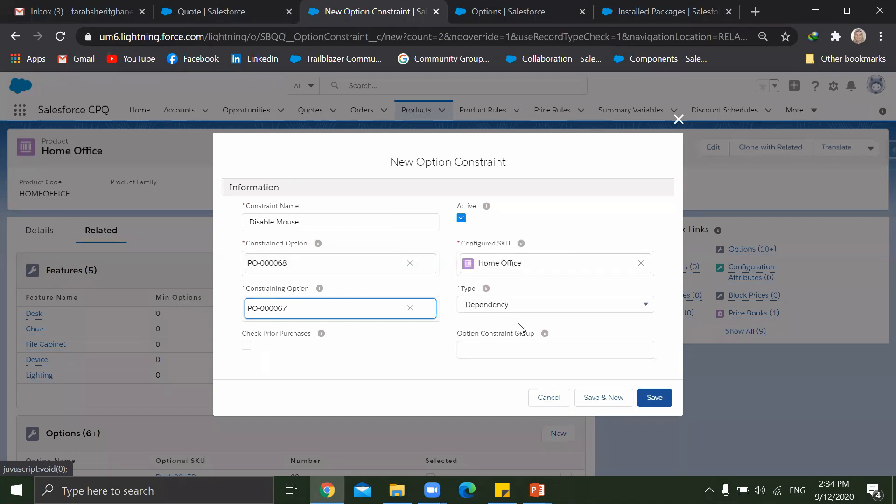
pyautogui.click(651, 395)
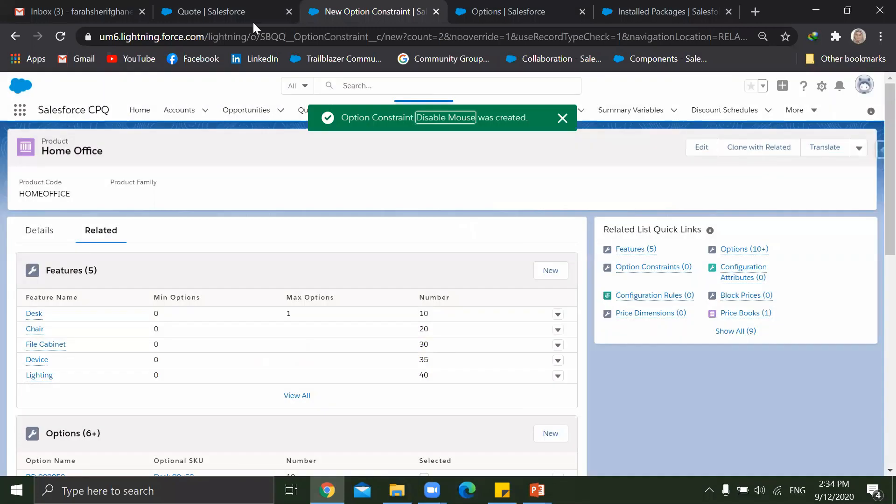
# Step: Reload the quote, delete its Mouse line, and add the Home Office bundle for configuration
pyautogui.click(253, 18)
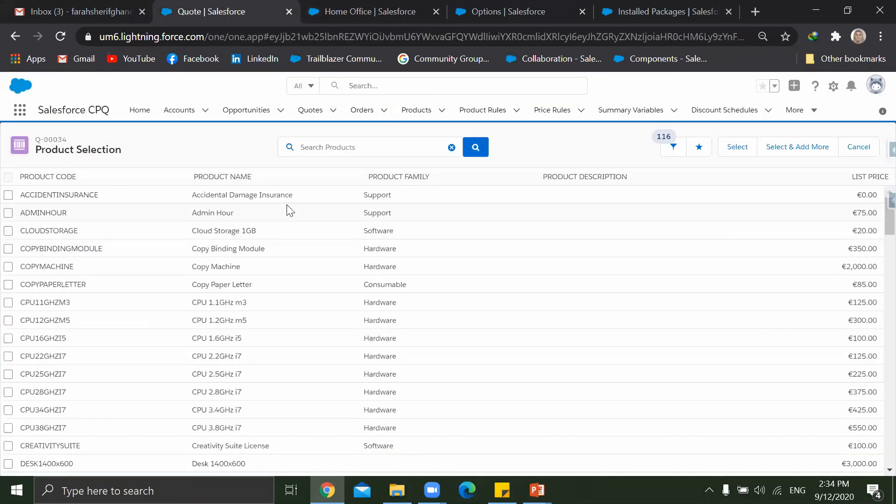
pyautogui.click(60, 36)
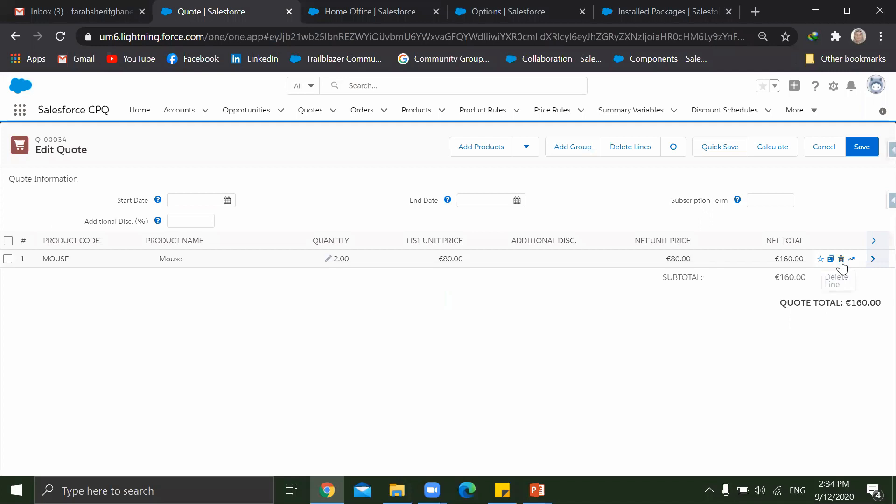
pyautogui.click(841, 262)
pyautogui.click(483, 150)
pyautogui.click(358, 150)
pyautogui.write('home o')
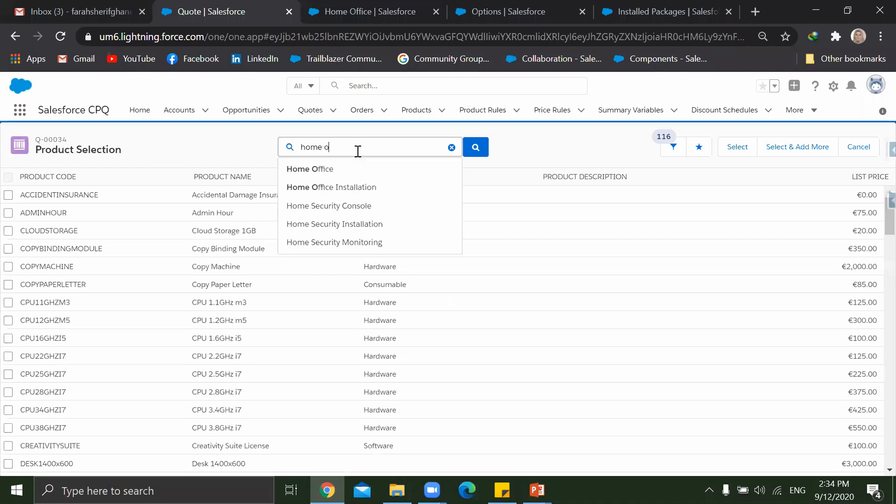
pyautogui.press('Return')
pyautogui.click(7, 195)
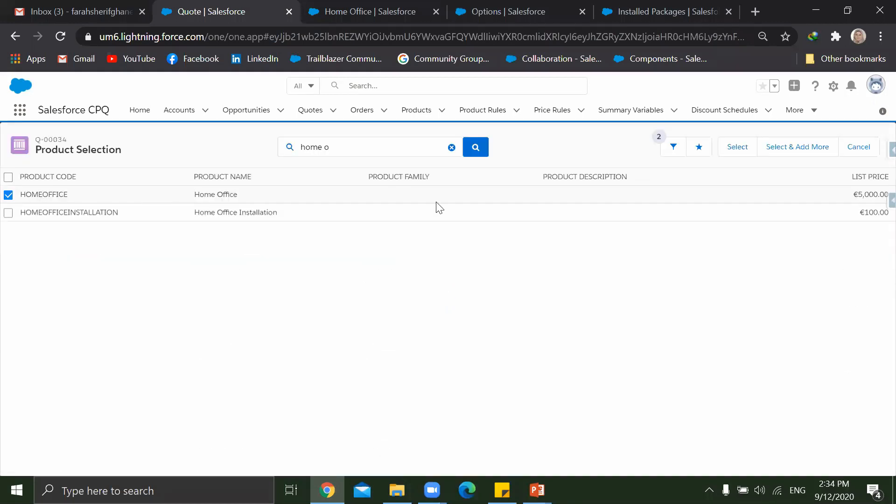
pyautogui.click(737, 149)
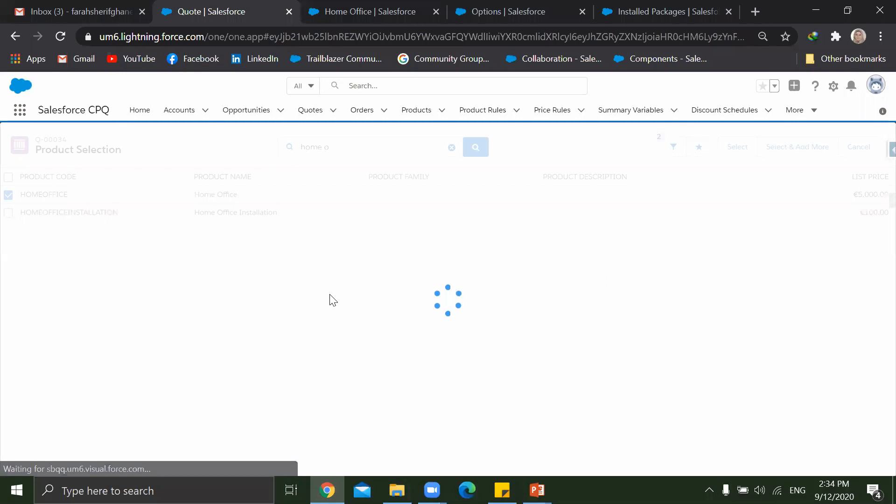
# Step: Test the dependency in the Device group by trying Mouse alone, selecting Laptop, then selecting and clearing Mouse
pyautogui.scroll(-6, 340, 293)
pyautogui.scroll(-1, 340, 293)
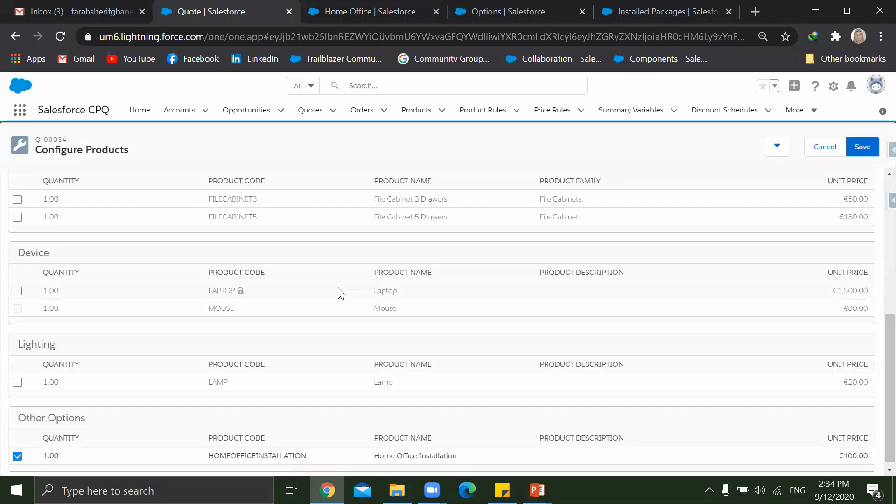
pyautogui.scroll(-1, 338, 289)
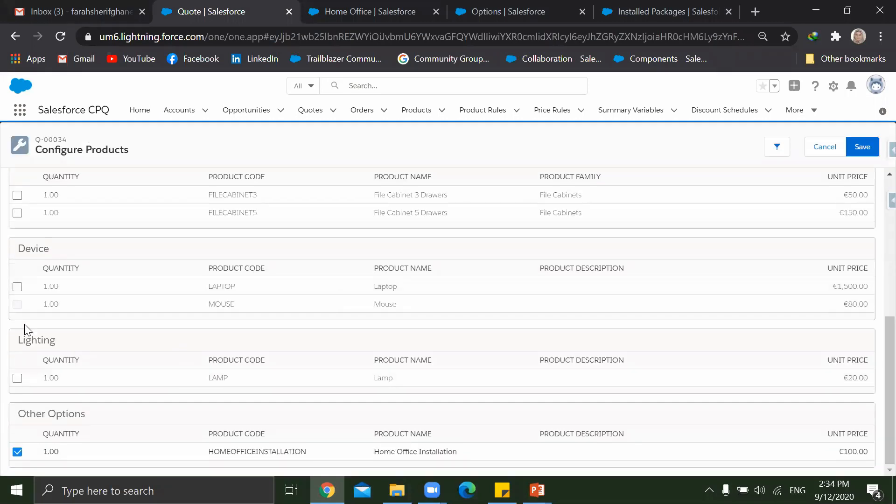
pyautogui.click(18, 304)
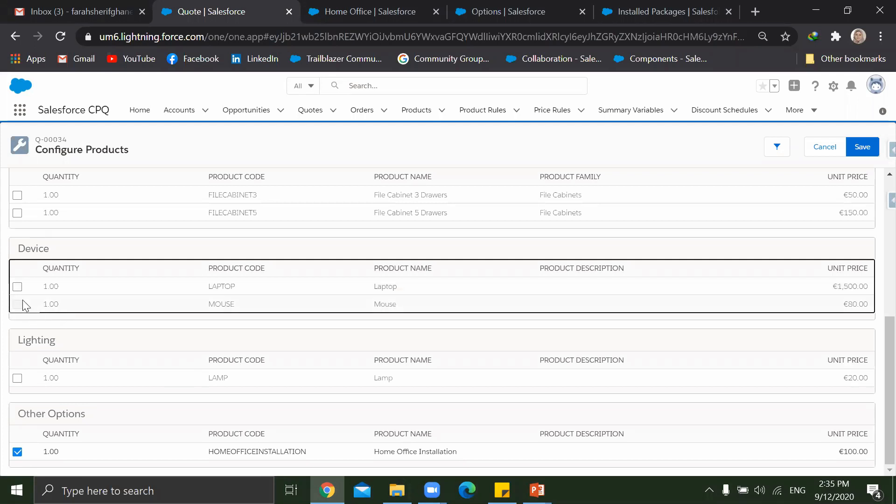
pyautogui.click(17, 288)
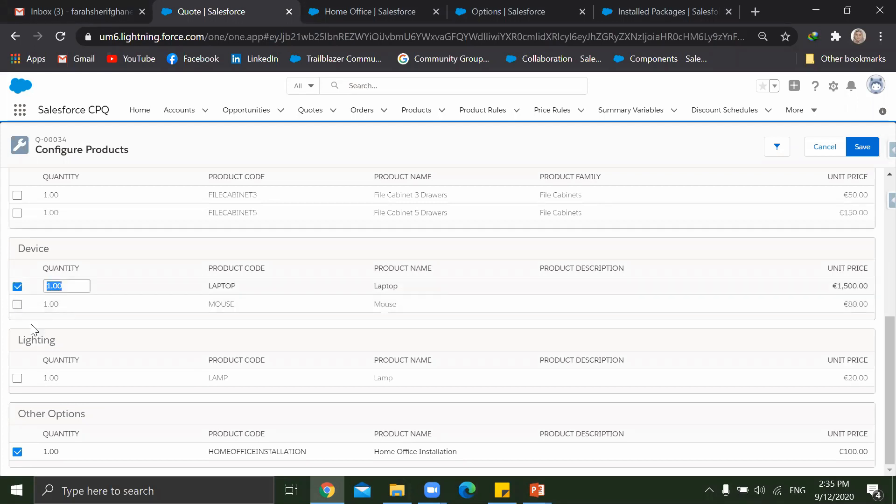
pyautogui.click(17, 304)
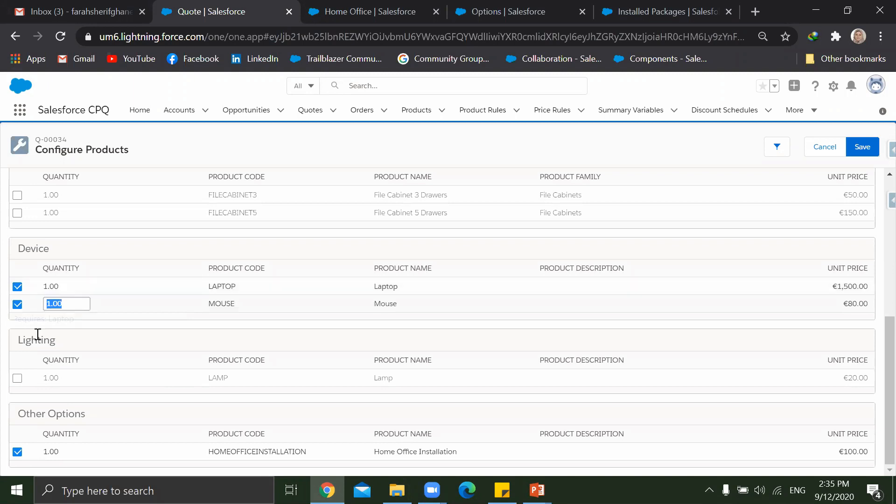
pyautogui.click(17, 305)
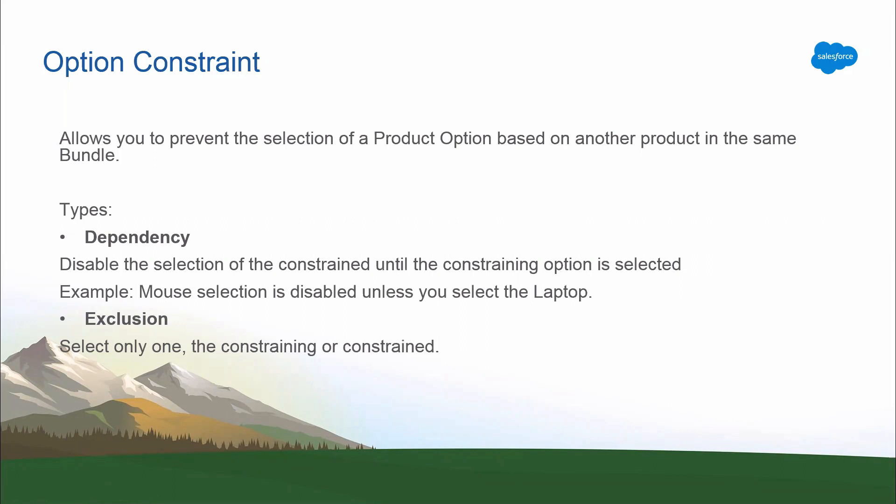
# Step: Switch back to Chrome and change the Home Office product's Disable Mouse constraint type to Exclusion, saving the change
pyautogui.hotkey('alt', 'Tab')
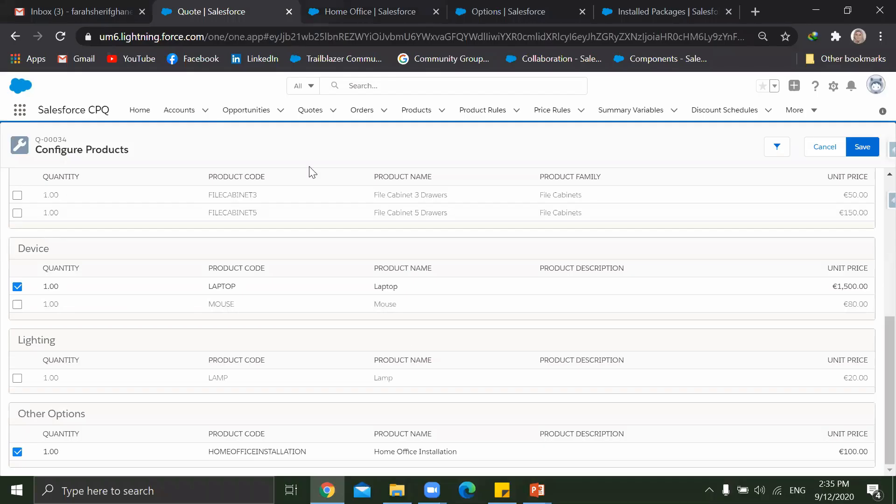
pyautogui.click(368, 12)
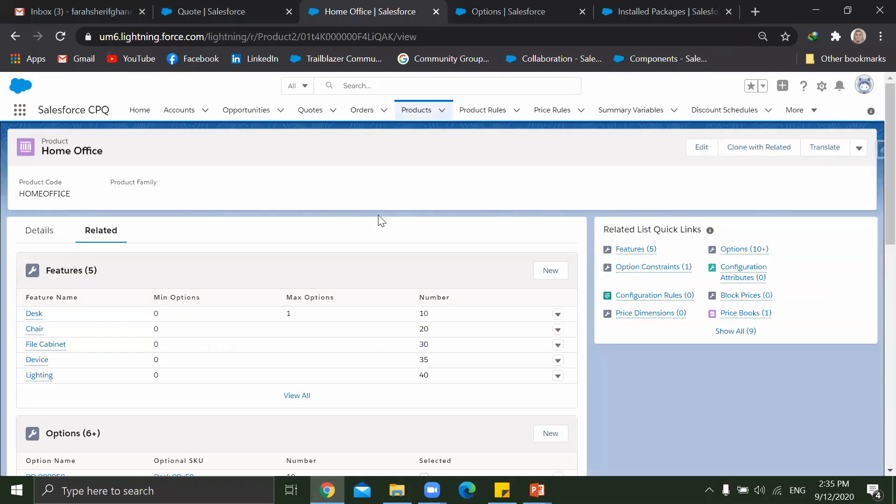
pyautogui.scroll(-6, 451, 337)
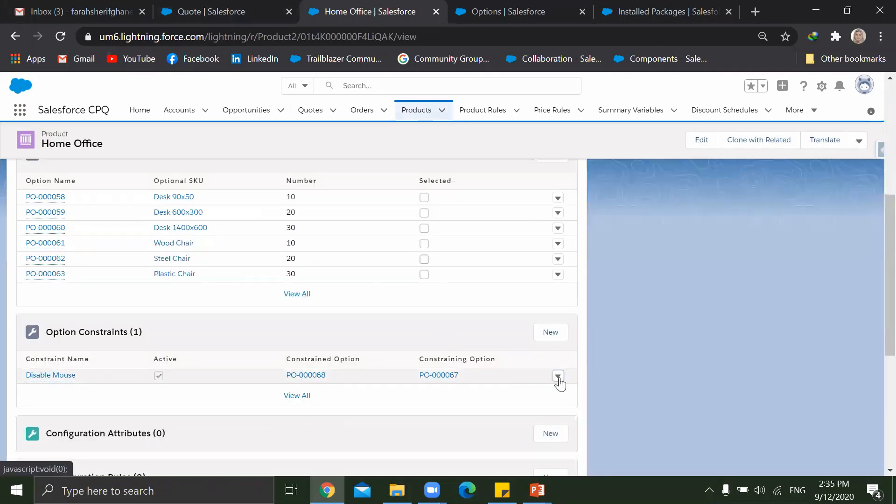
pyautogui.click(558, 376)
pyautogui.click(541, 349)
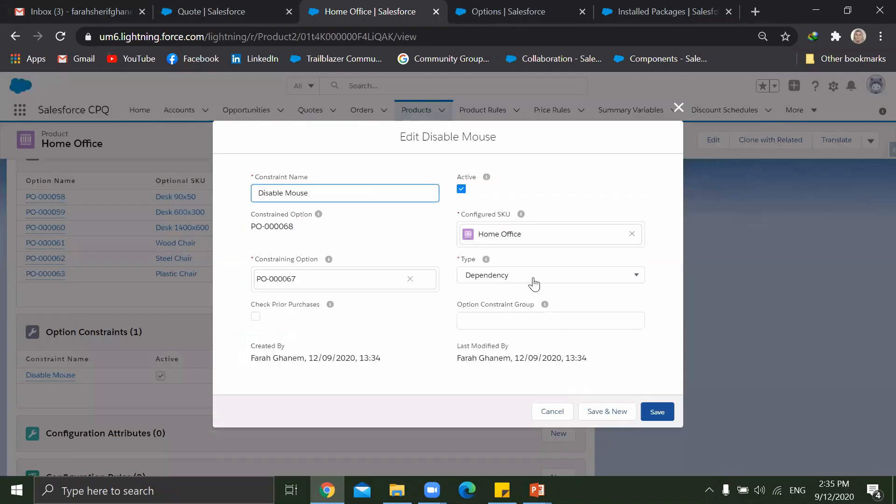
pyautogui.click(534, 280)
pyautogui.click(516, 335)
pyautogui.click(655, 412)
# Step: Reload the quote editor, remove the Mouse line again, and select Home Office from a product search for "home"
pyautogui.click(200, 11)
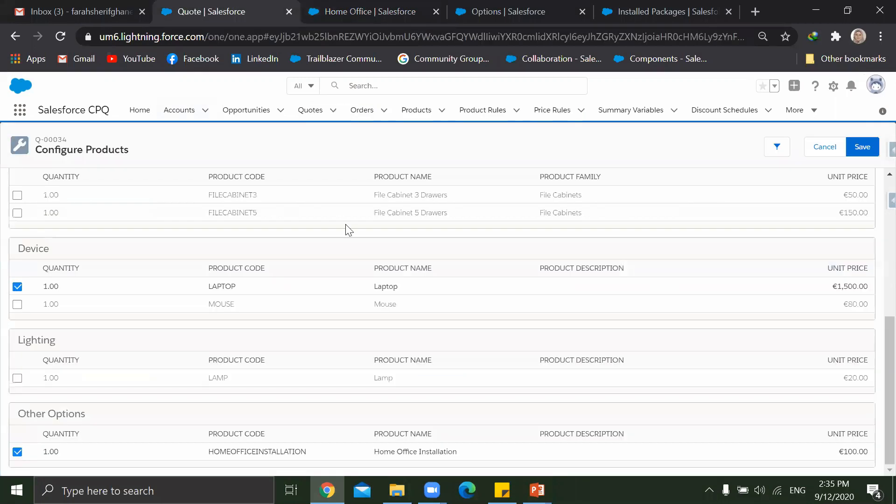
pyautogui.click(62, 38)
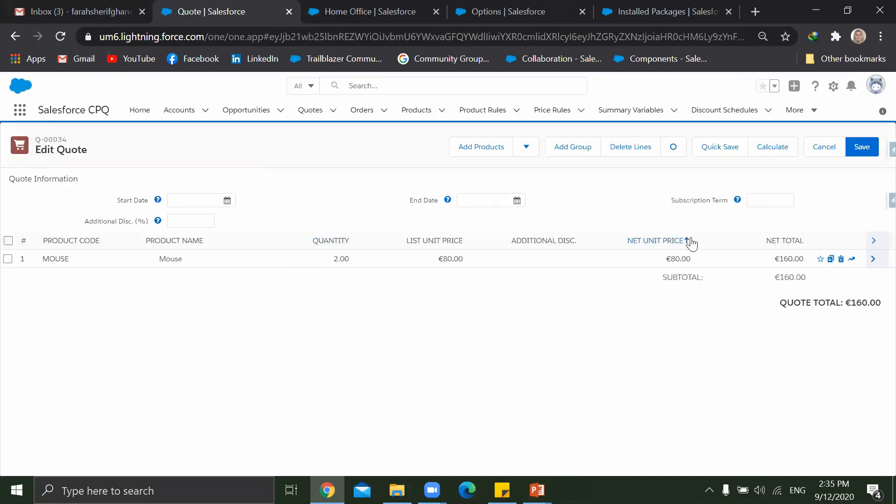
pyautogui.click(841, 259)
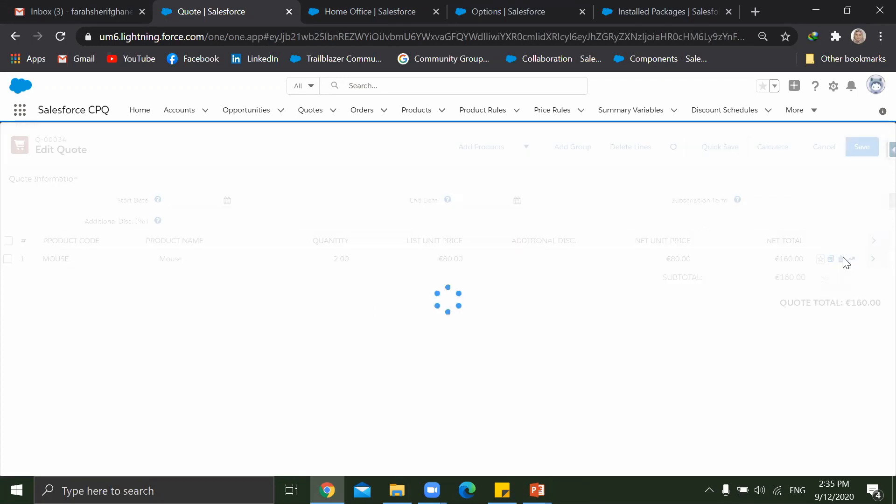
pyautogui.click(477, 149)
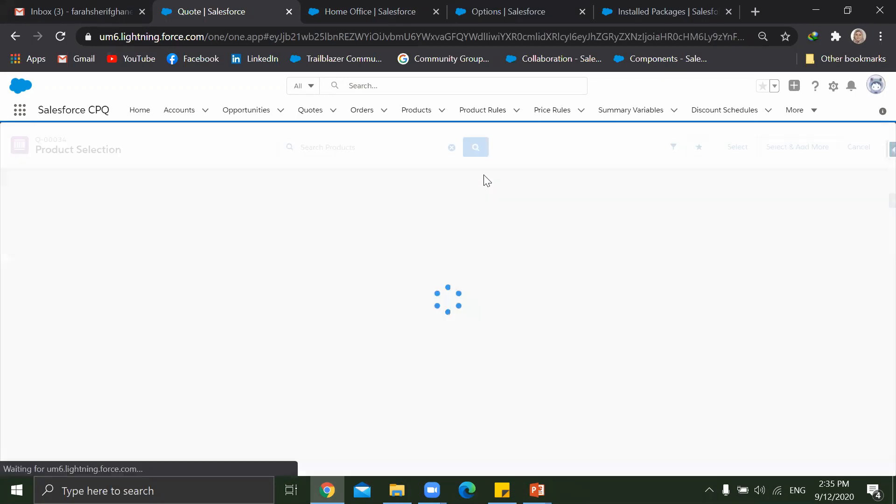
pyautogui.click(342, 142)
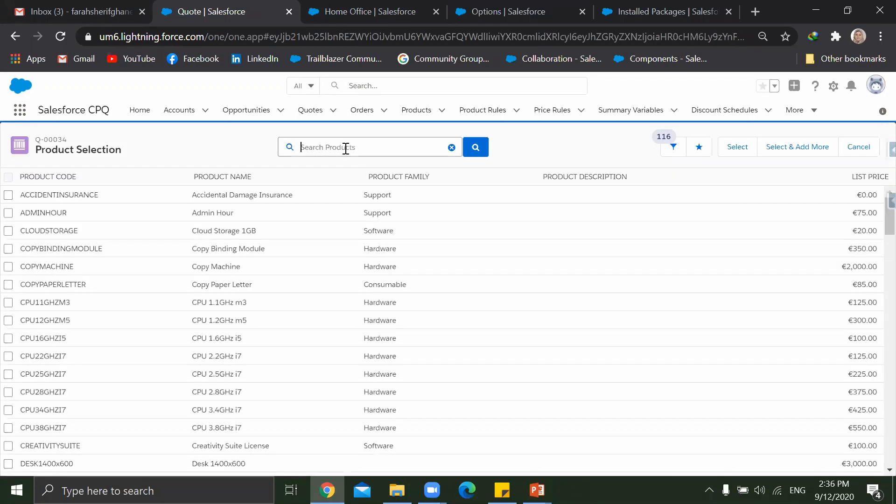
pyautogui.write('home')
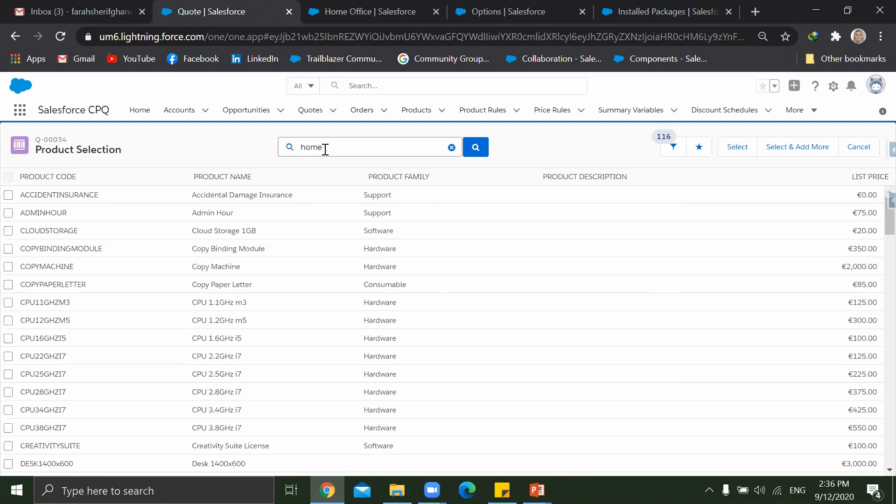
pyautogui.press('Return')
pyautogui.click(8, 194)
pyautogui.click(725, 149)
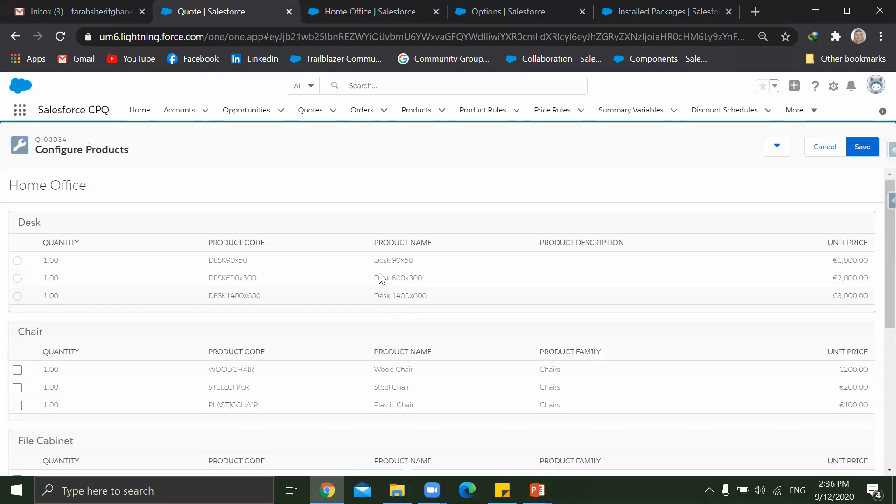
# Step: Test the exclusion in the Device group by selecting and clearing Laptop, then selecting Mouse, and cancel the configuration
pyautogui.scroll(-6, 381, 281)
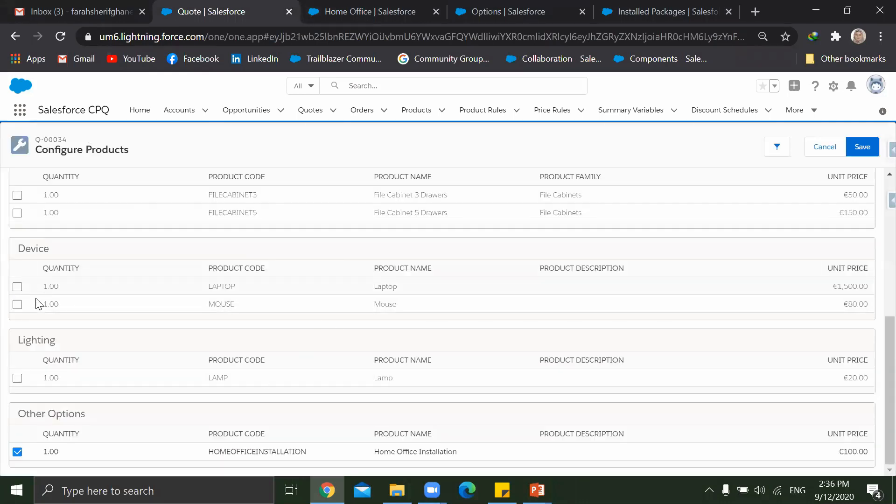
pyautogui.click(18, 287)
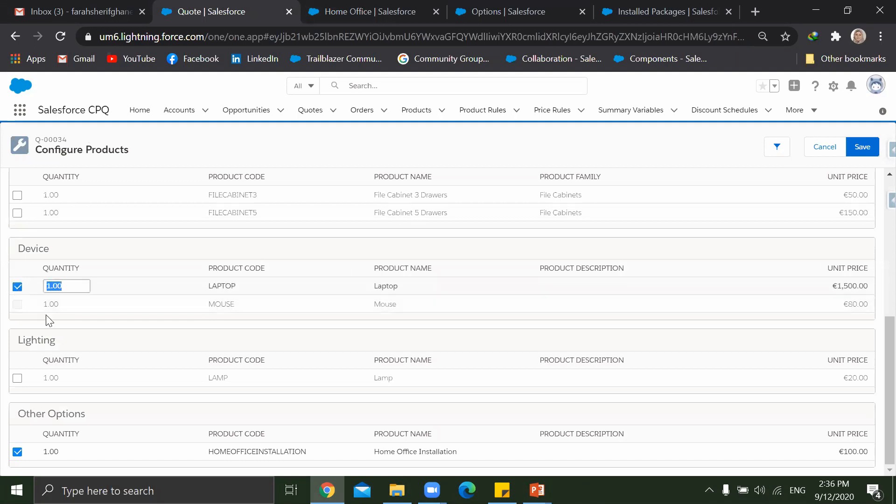
pyautogui.click(21, 290)
pyautogui.click(18, 306)
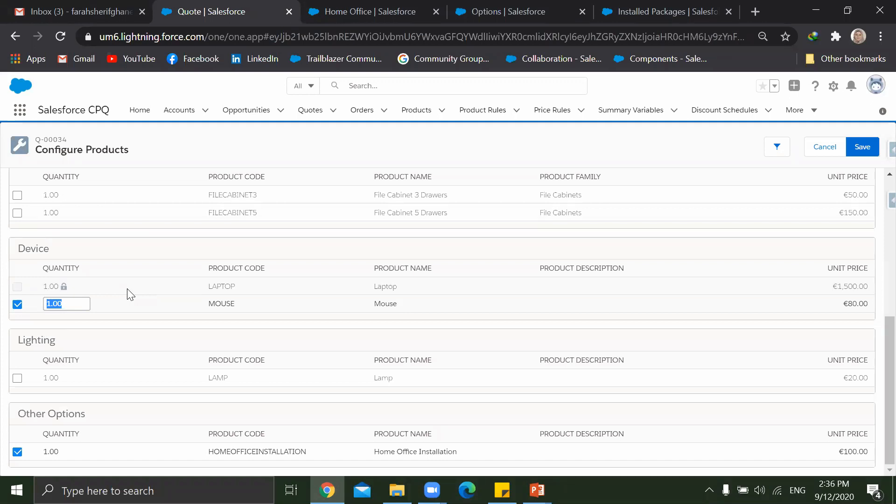
pyautogui.click(822, 146)
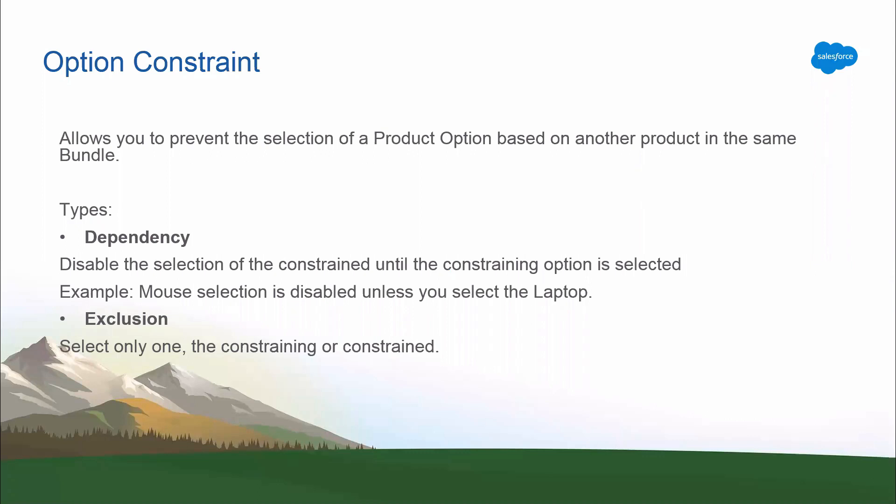
# Step: Advance the slide show to the Product Rules slide
pyautogui.press('Right')
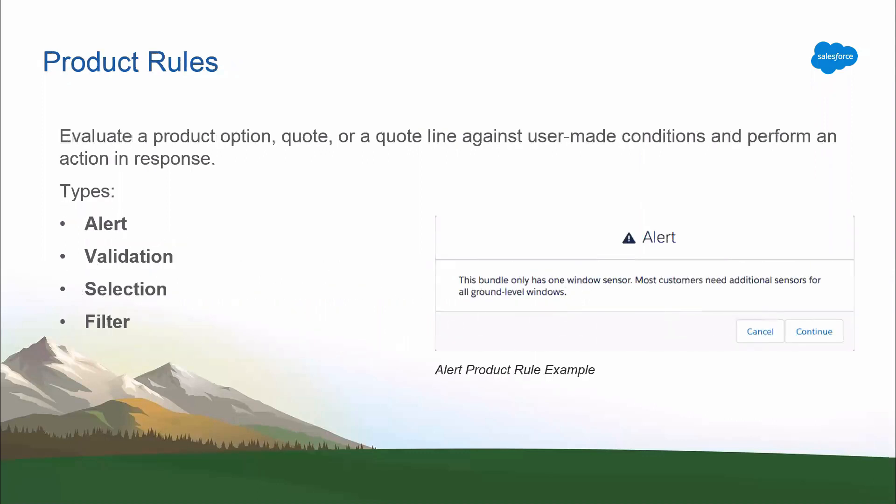
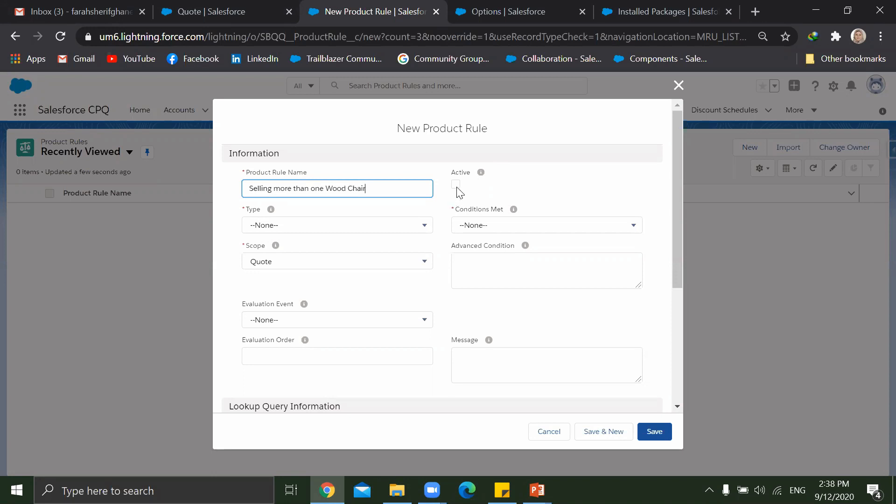
# Step: Make the new Wood Chair product rule active, with Conditions Met set to All and Type set to Alert
pyautogui.click(457, 186)
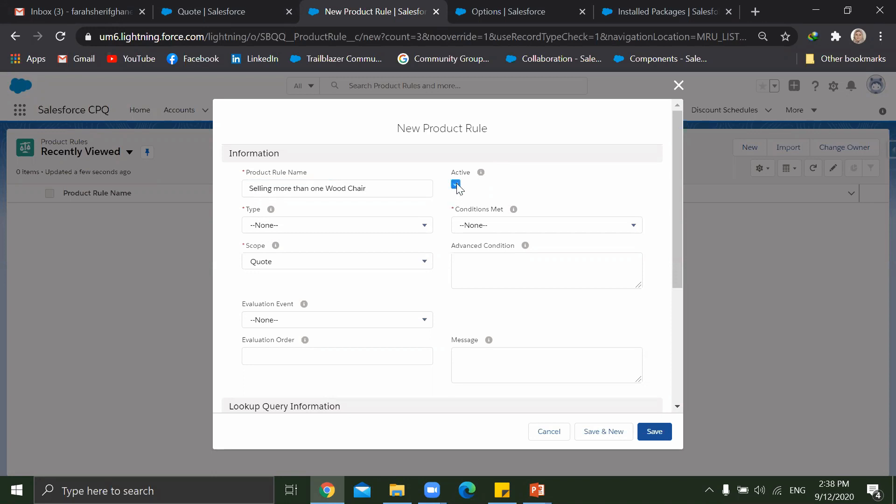
pyautogui.click(485, 223)
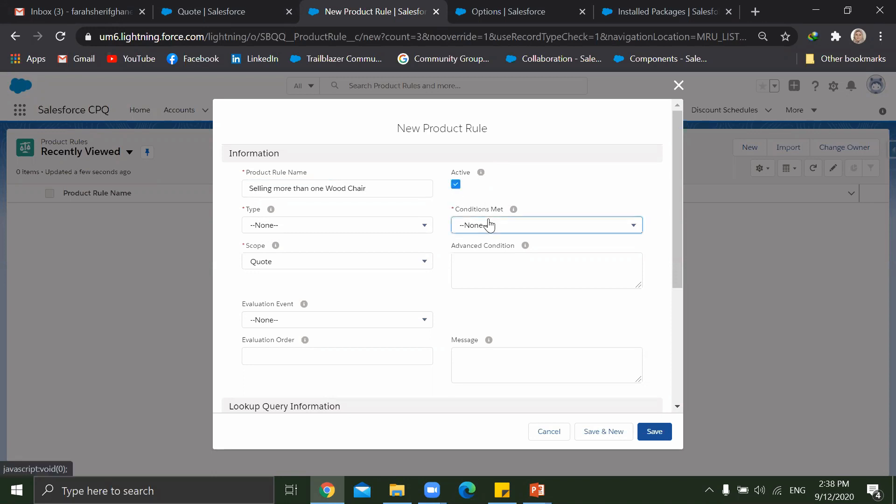
pyautogui.click(470, 275)
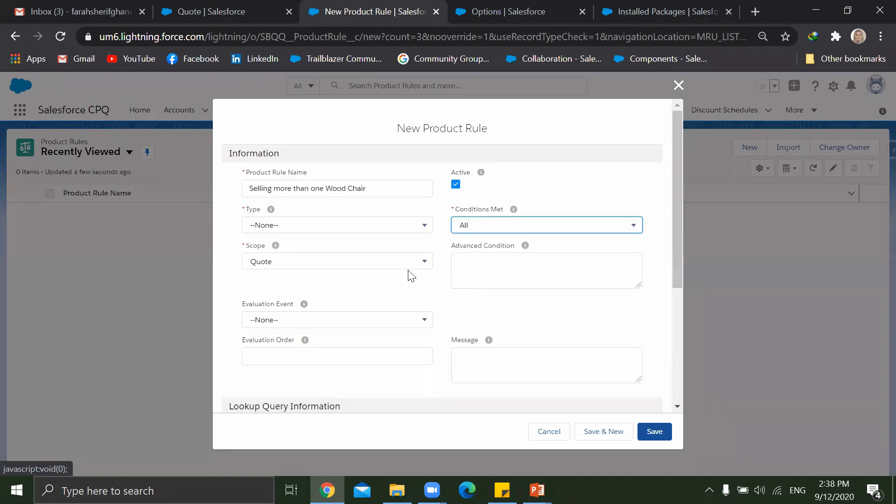
pyautogui.click(341, 229)
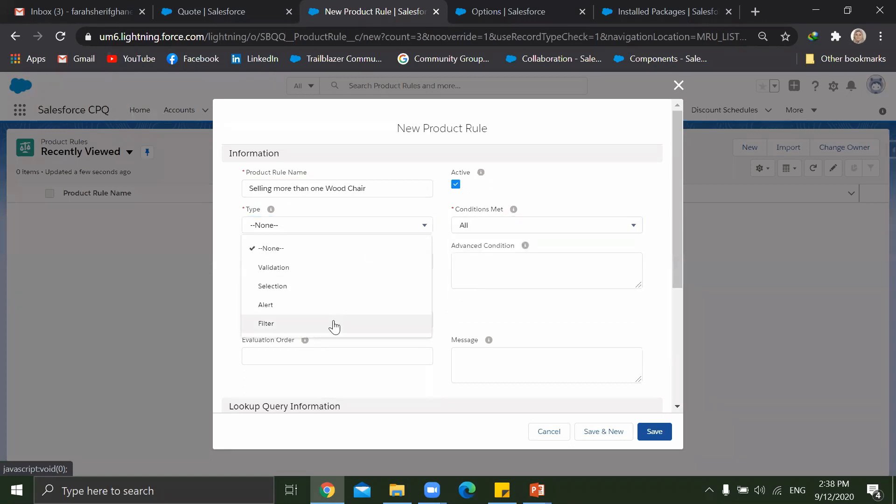
pyautogui.click(266, 303)
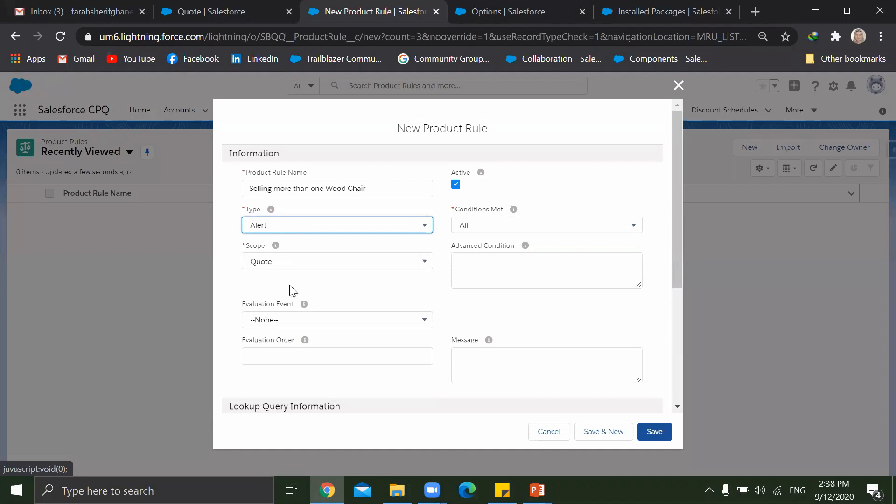
# Step: Set the product rule's Scope to Product and its Evaluation Event to Save
pyautogui.click(290, 269)
pyautogui.click(296, 330)
pyautogui.click(377, 321)
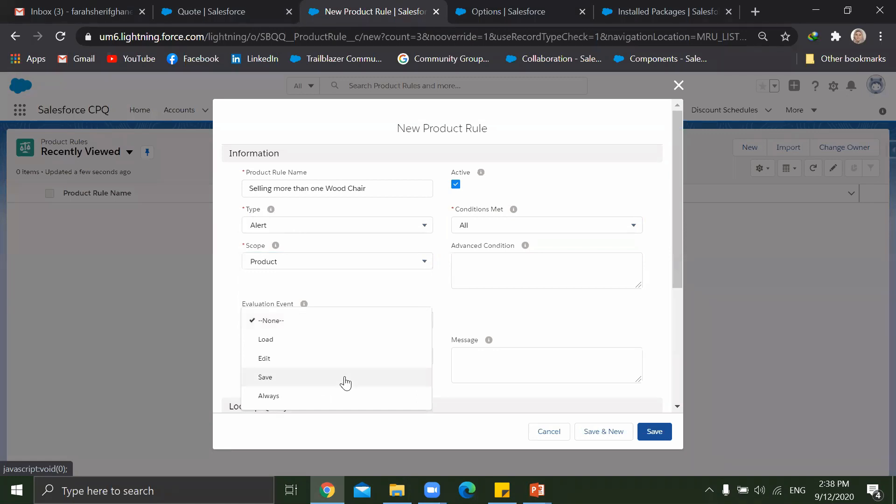
pyautogui.click(262, 378)
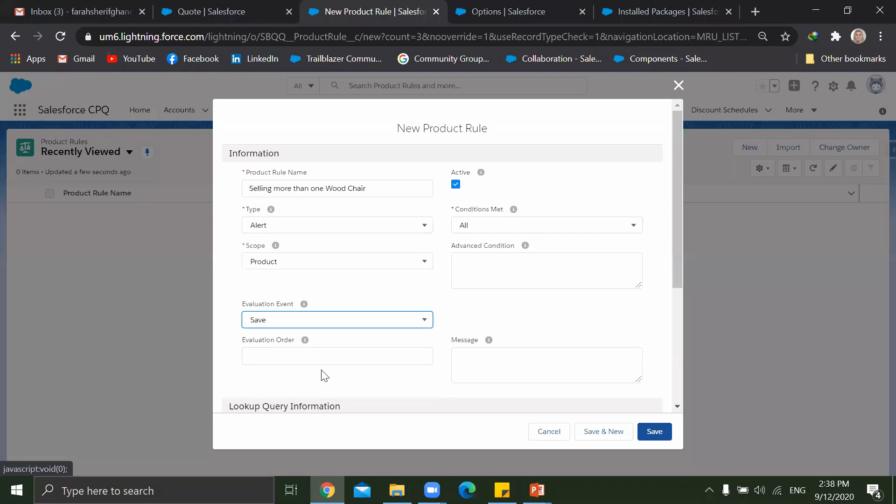
# Step: Enter the rule message "You are selling more than one Wood Chair" and save the product rule
pyautogui.click(472, 362)
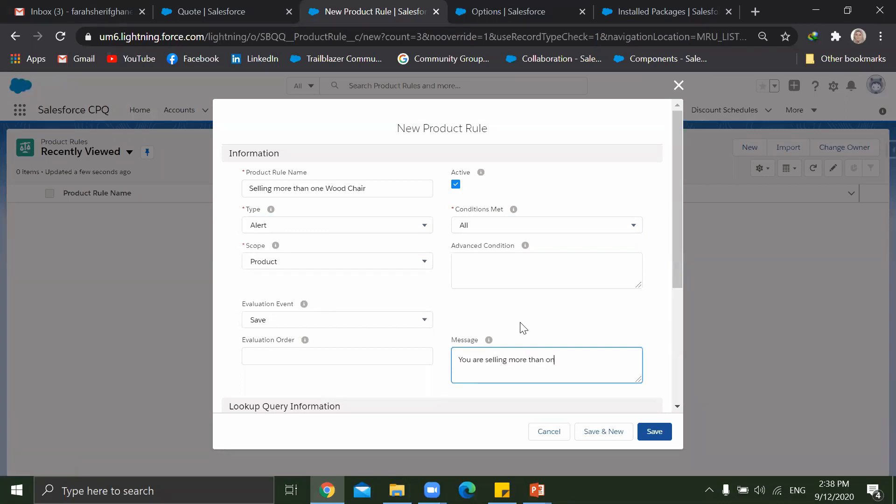
pyautogui.write('od Chair')
pyautogui.click(649, 428)
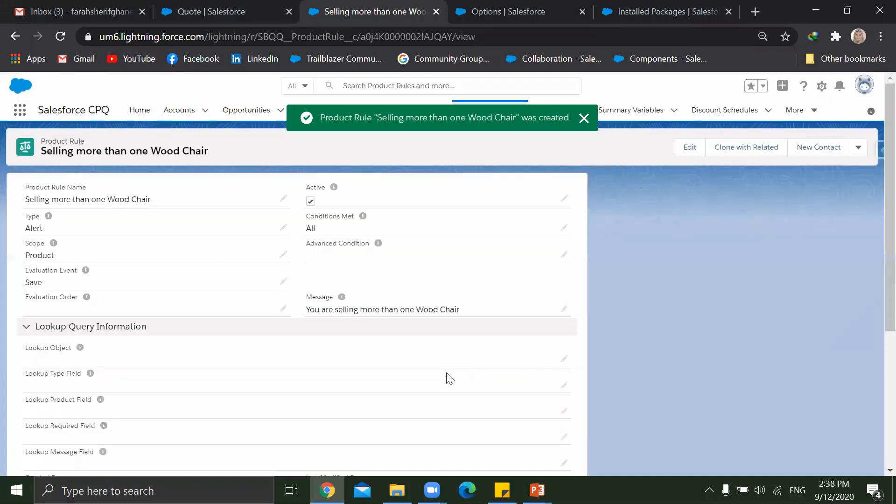
# Step: Start a new error condition on the rule, testing the Product Option object's SBQQ__ProductCode__c field
pyautogui.scroll(-5, 326, 335)
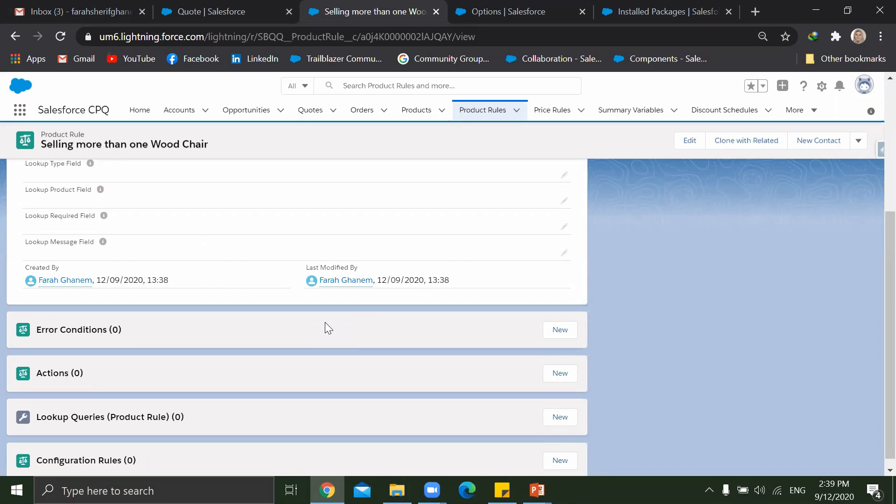
pyautogui.click(545, 336)
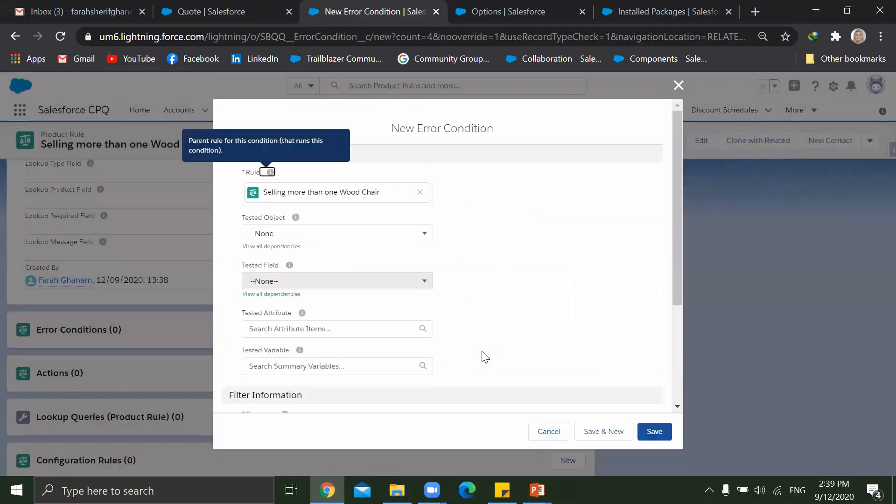
pyautogui.click(311, 237)
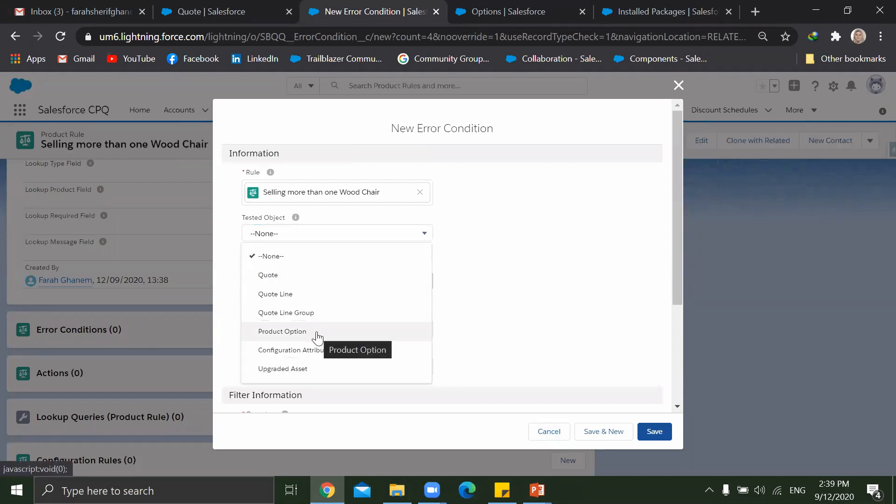
pyautogui.click(317, 332)
pyautogui.click(301, 283)
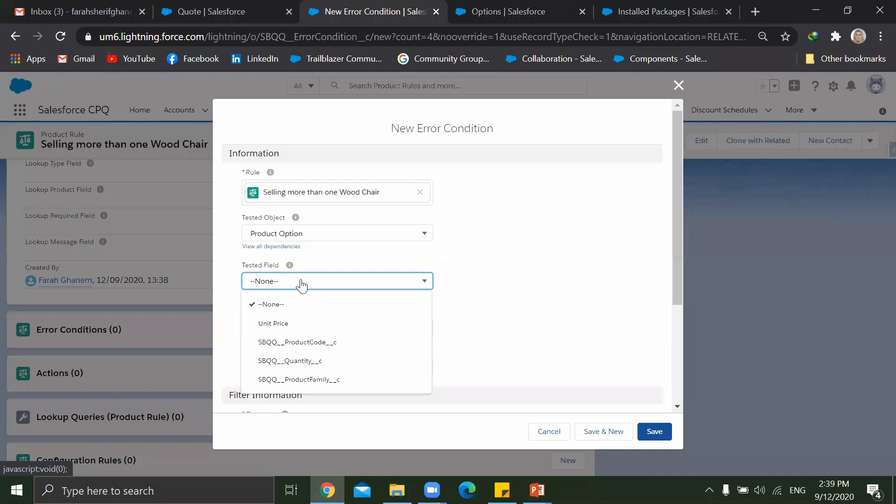
pyautogui.click(303, 343)
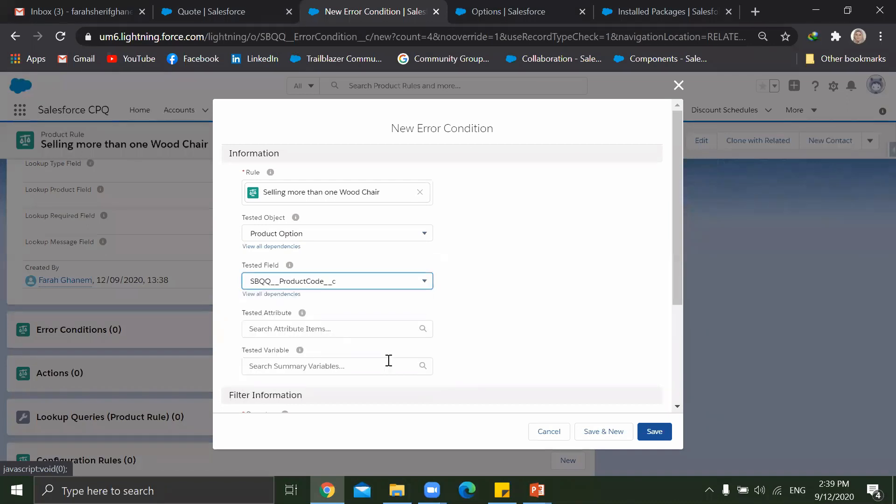
# Step: Set the error condition's operator to equals, filter type to Value and filter value to WOODCHAIR
pyautogui.scroll(-3, 336, 356)
pyautogui.click(304, 292)
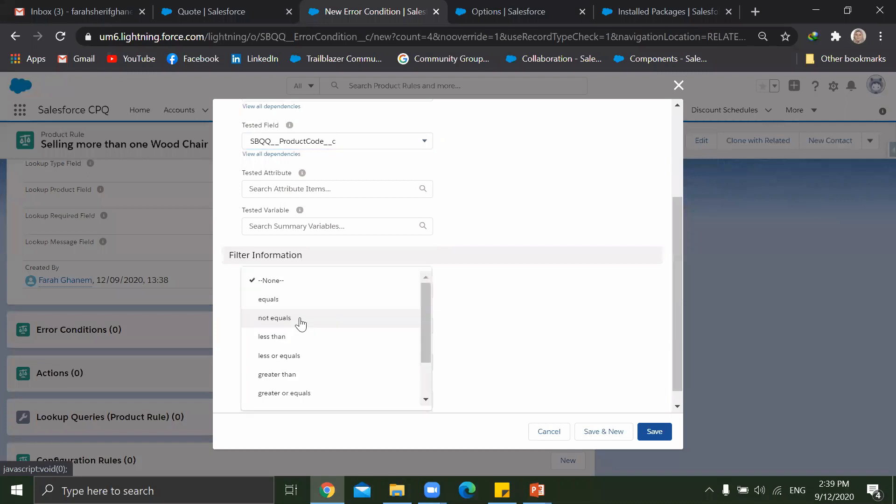
pyautogui.click(282, 301)
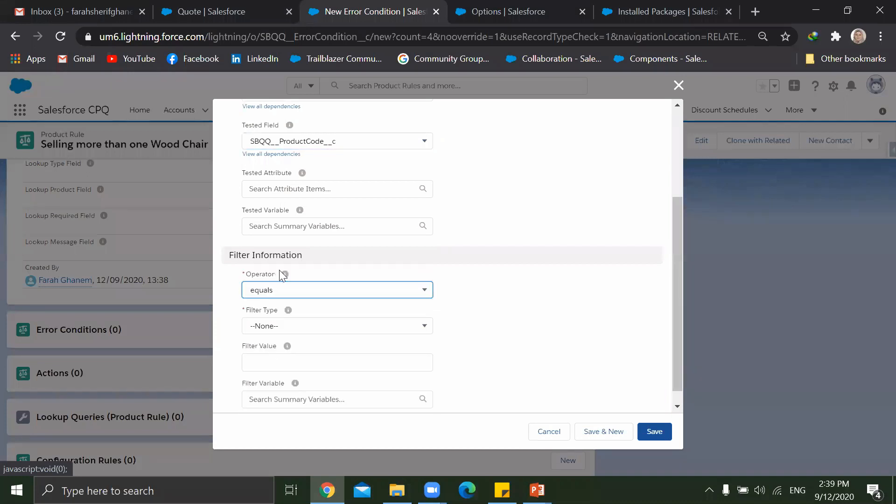
pyautogui.click(295, 332)
pyautogui.click(293, 389)
pyautogui.click(291, 363)
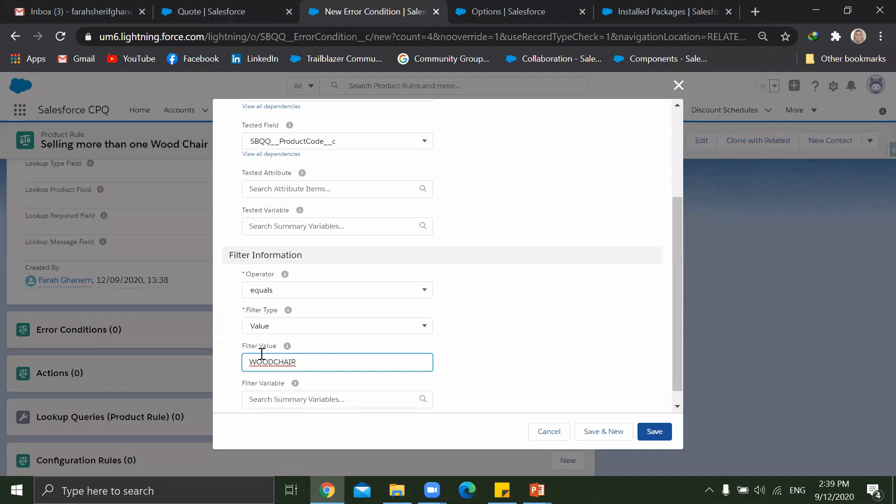
# Step: Check the Wood Chair's product code in the Products list and return to the error condition form
pyautogui.click(513, 10)
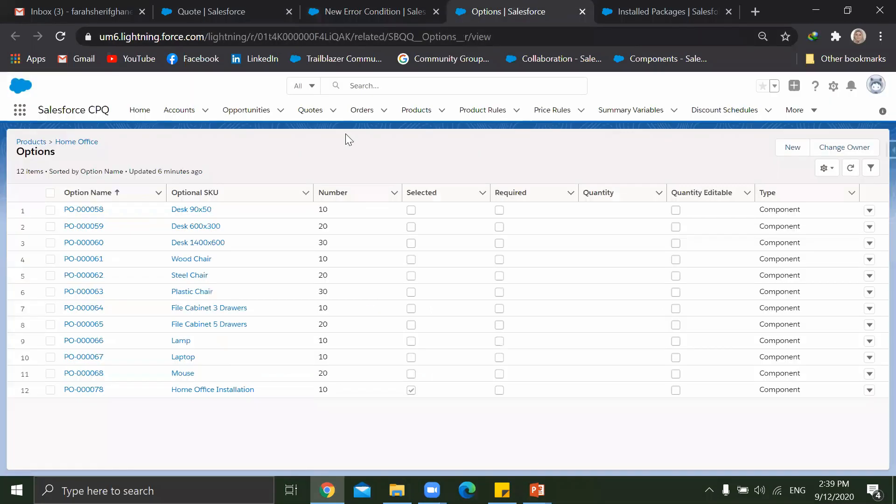
pyautogui.click(413, 111)
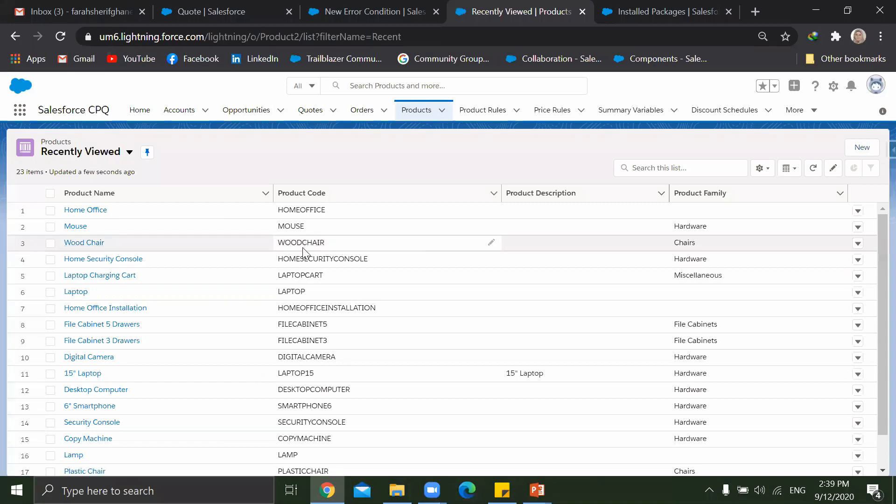
pyautogui.click(372, 6)
# Step: Review the product code error condition's entries and save it
pyautogui.scroll(2, 359, 220)
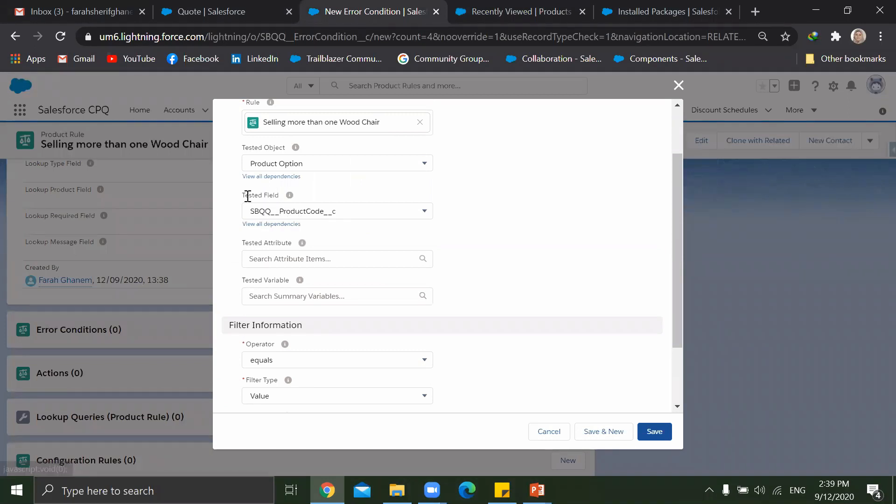
pyautogui.scroll(-2, 266, 261)
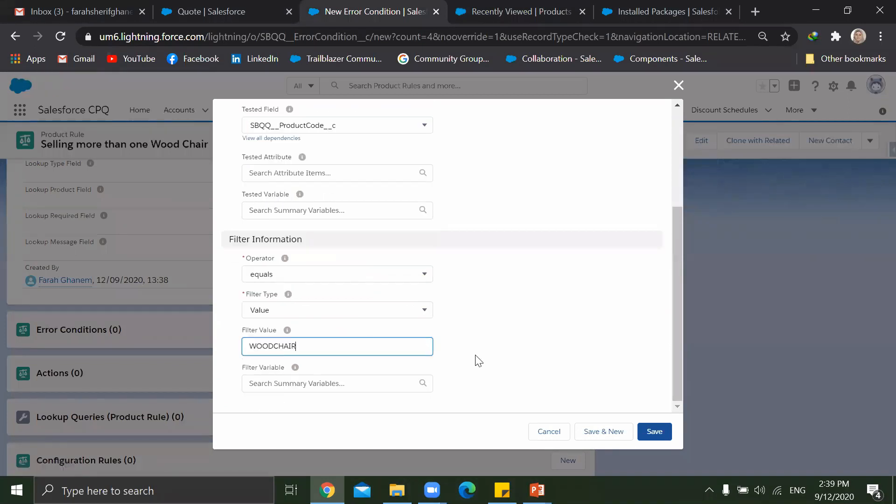
pyautogui.click(650, 431)
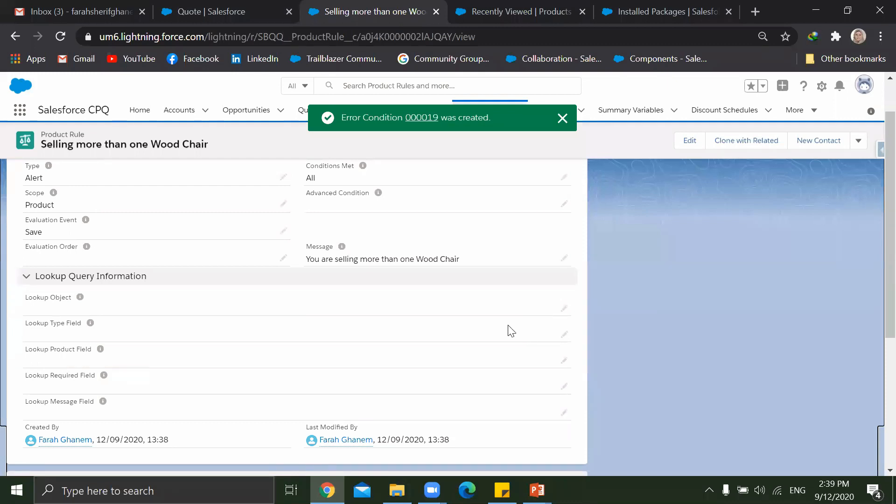
# Step: Start a second error condition on the rule, testing the Product Option object's SBQQ__Quantity__c field
pyautogui.scroll(-3, 511, 331)
pyautogui.click(561, 279)
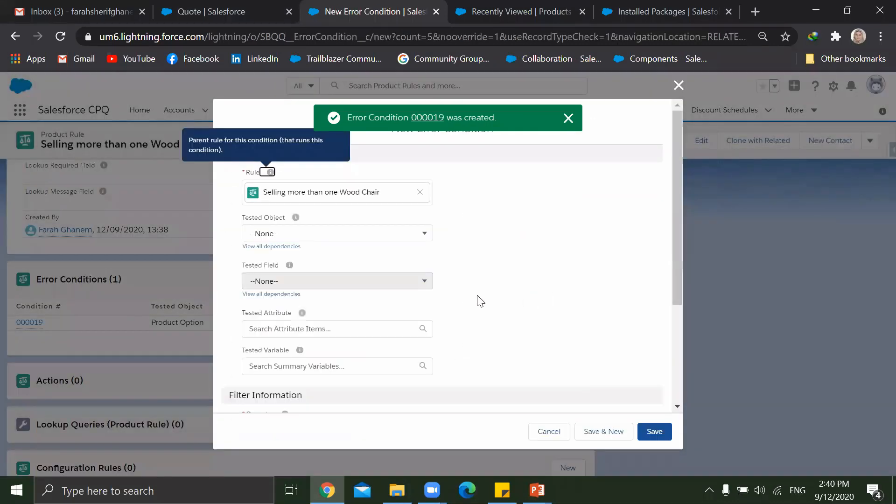
pyautogui.click(353, 238)
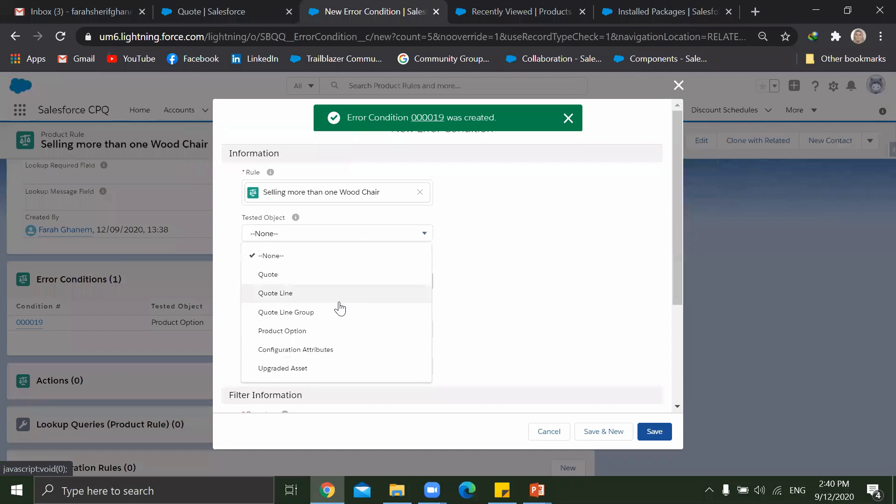
pyautogui.click(330, 331)
pyautogui.click(315, 282)
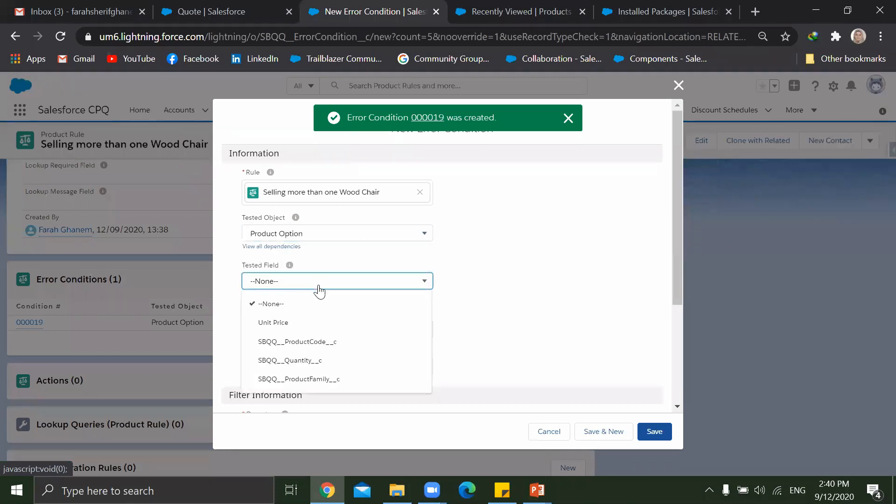
pyautogui.click(298, 363)
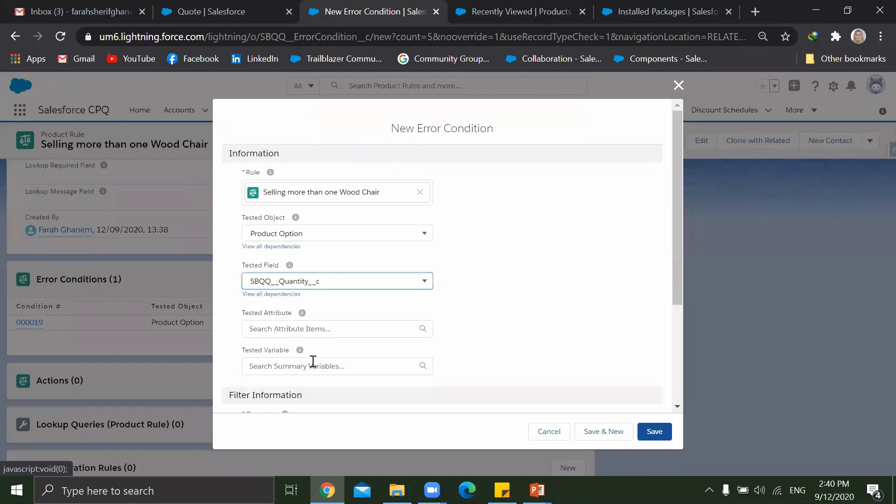
# Step: Set the quantity condition to greater than with filter type Value and filter value 1, and save it
pyautogui.scroll(-3, 333, 343)
pyautogui.click(306, 293)
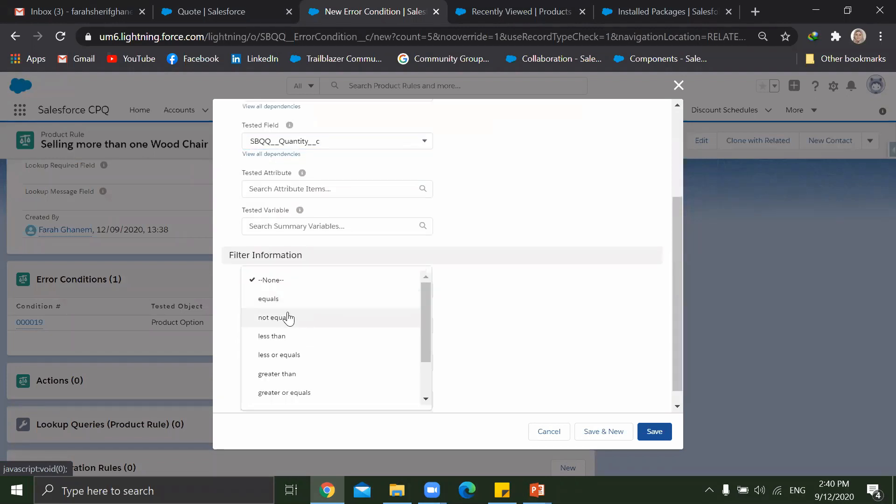
pyautogui.click(291, 374)
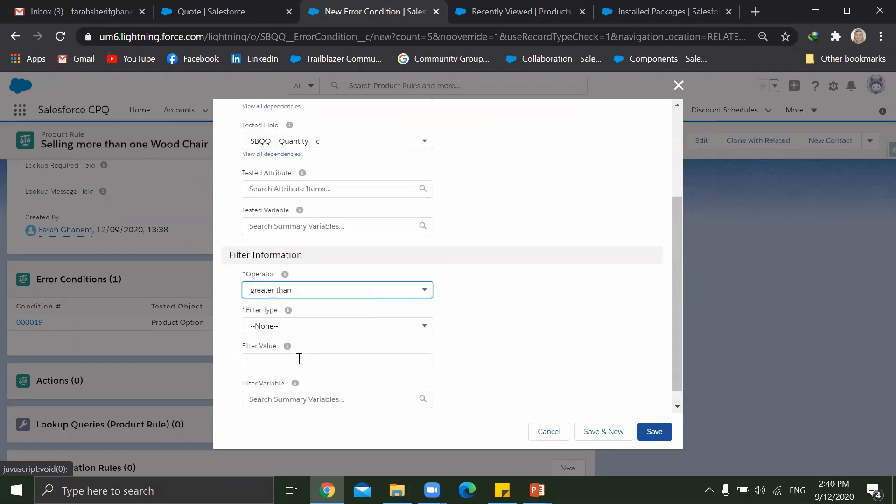
pyautogui.click(295, 329)
pyautogui.click(266, 372)
pyautogui.click(269, 361)
pyautogui.scroll(-1, 607, 303)
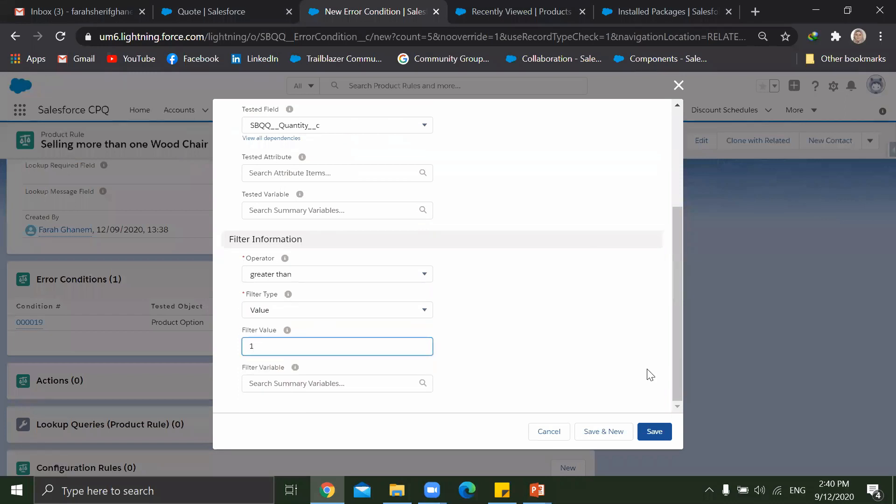
pyautogui.click(652, 428)
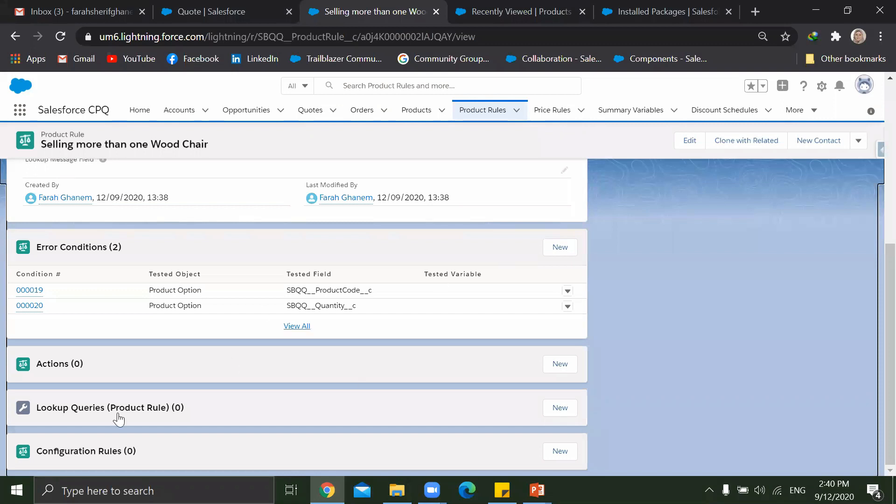
# Step: Create an active configuration rule that links the product rule to the Home Office product, and save it
pyautogui.click(557, 451)
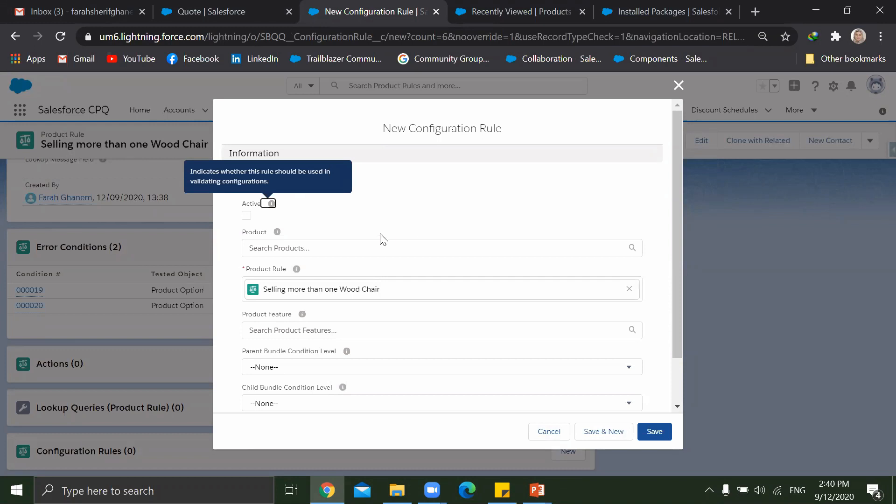
pyautogui.click(246, 216)
pyautogui.click(397, 249)
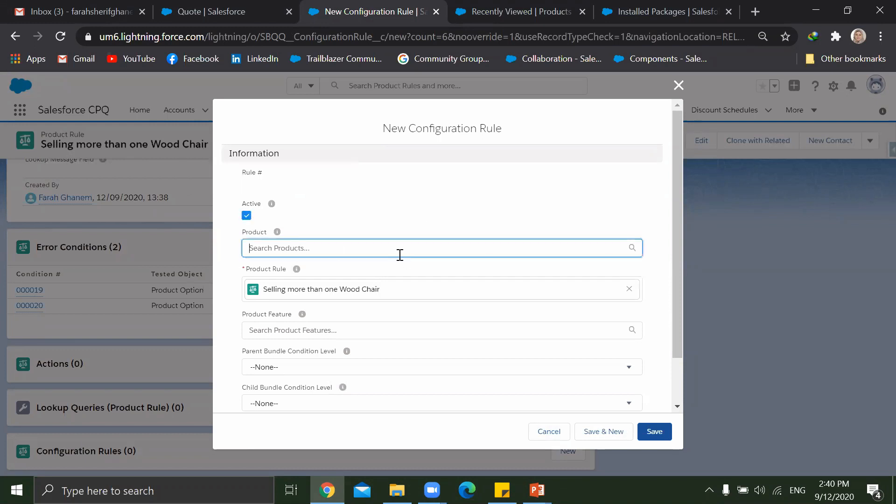
pyautogui.click(248, 269)
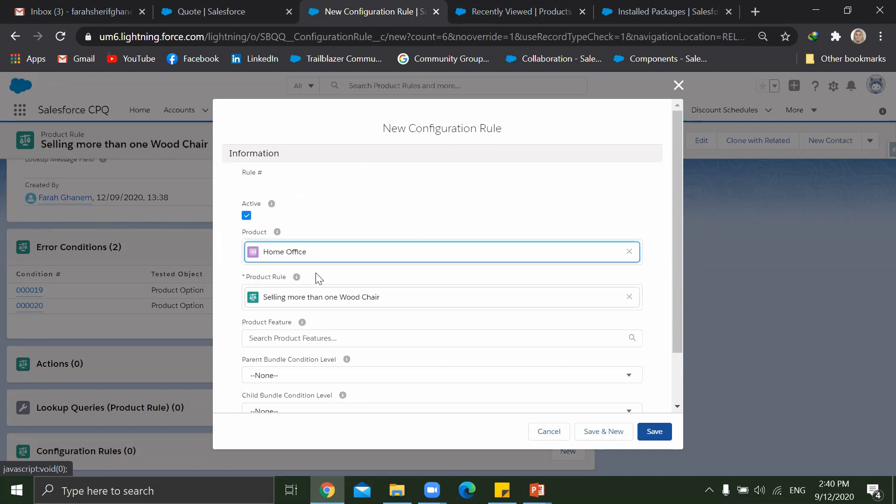
pyautogui.scroll(-3, 640, 386)
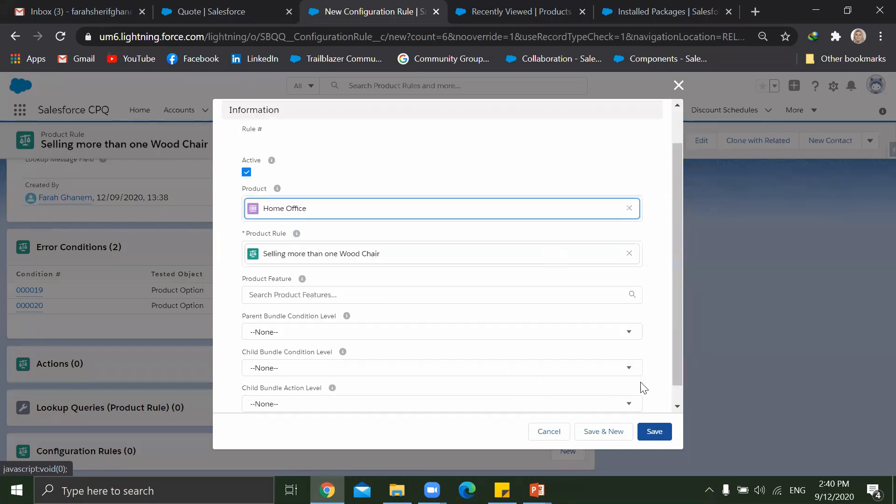
pyautogui.click(658, 434)
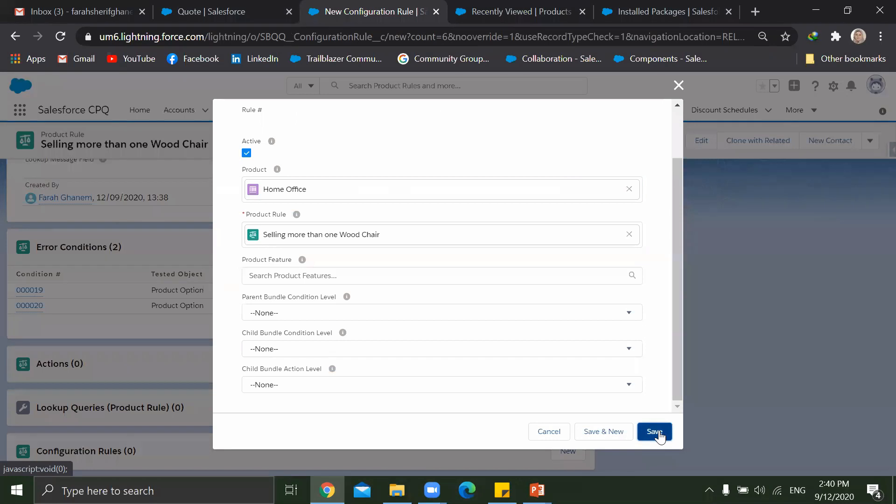
# Step: Reload the quote editor, search the product selection for "home", and add Home Office to the quote
pyautogui.click(184, 10)
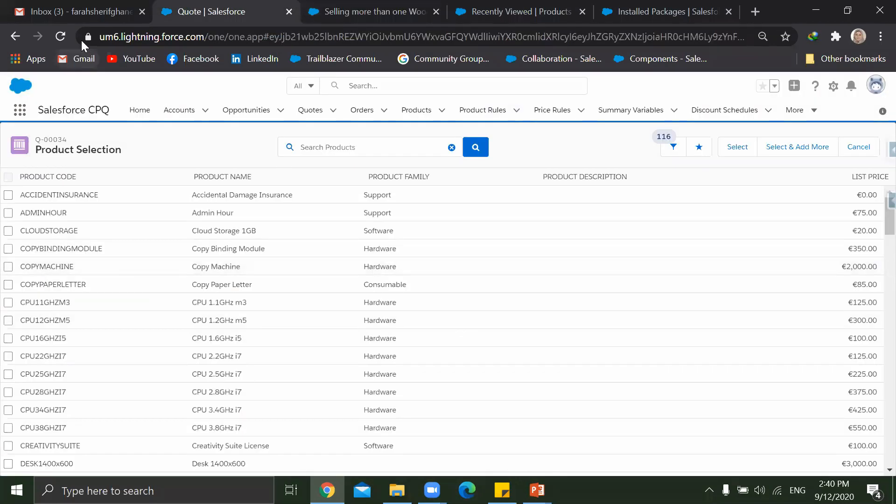
pyautogui.click(61, 37)
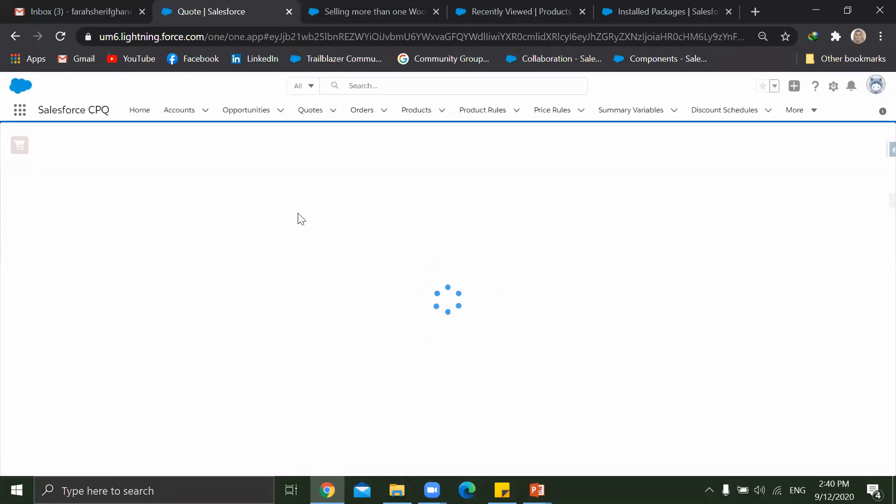
pyautogui.click(840, 258)
pyautogui.click(487, 159)
pyautogui.click(380, 153)
pyautogui.write('hom')
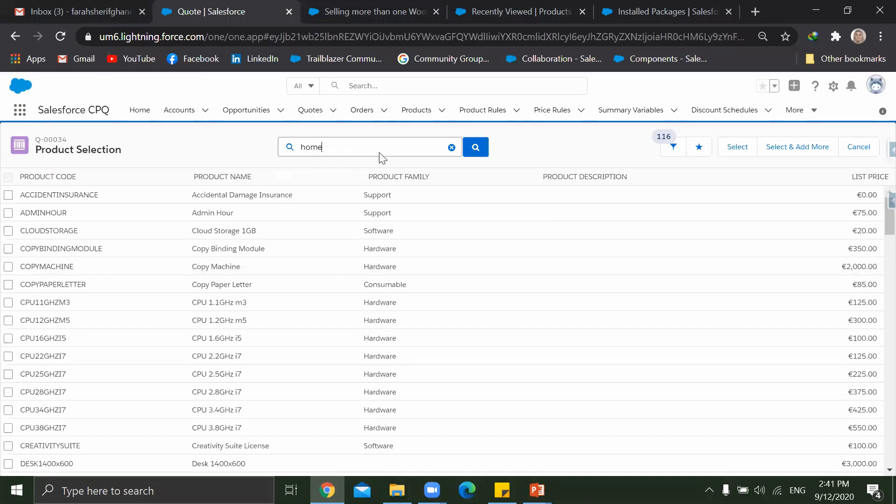
pyautogui.write('e')
pyautogui.press('Return')
pyautogui.click(7, 196)
pyautogui.click(737, 147)
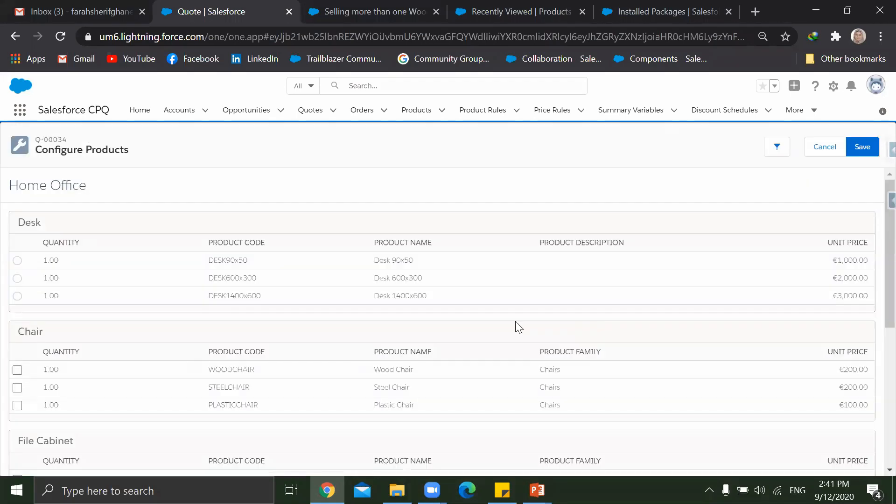
# Step: Configure Home Office with Desk 90x50, two Wood Chairs and File Cabinet 3 Drawers, and save the configuration to test the alert
pyautogui.click(17, 260)
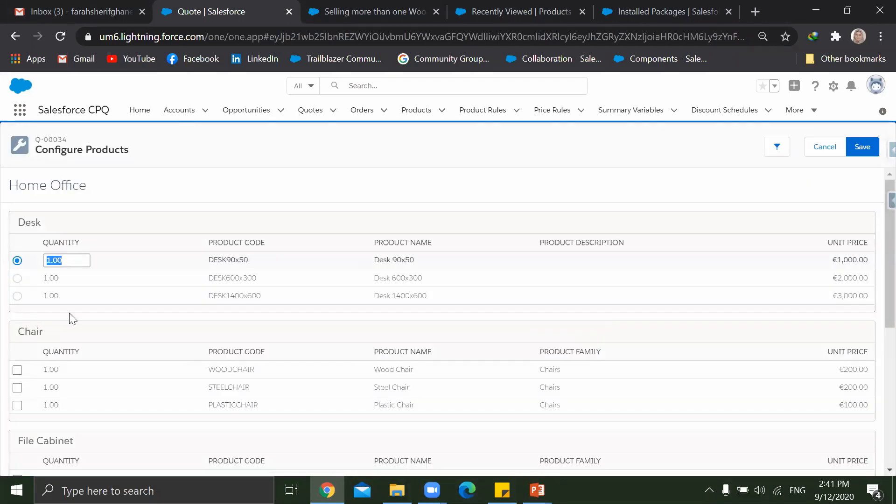
pyautogui.scroll(-2, 70, 319)
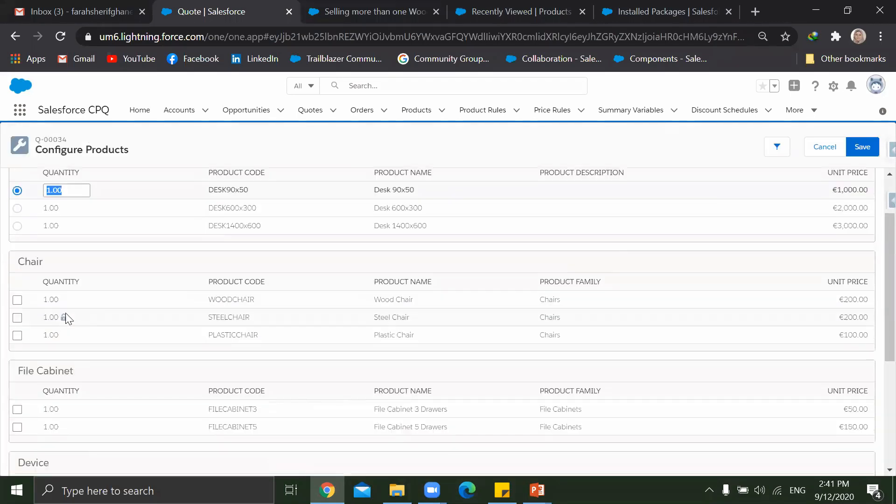
pyautogui.click(17, 301)
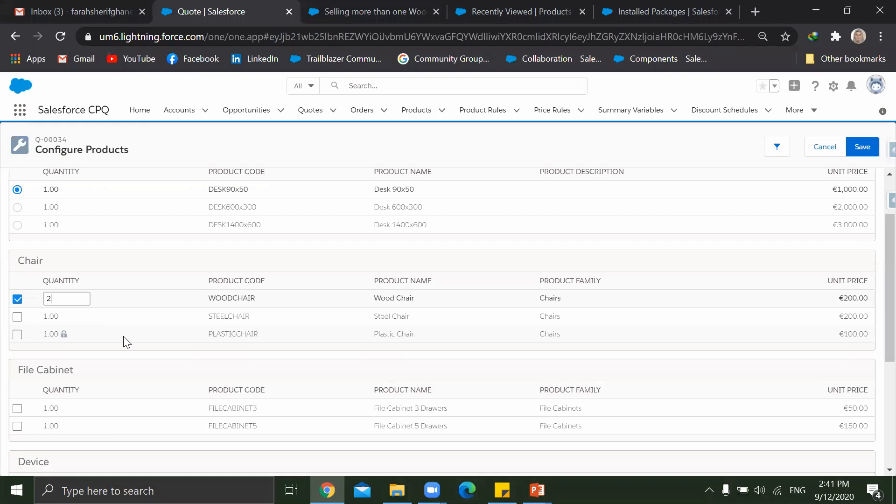
pyautogui.scroll(-4, 124, 340)
pyautogui.click(17, 268)
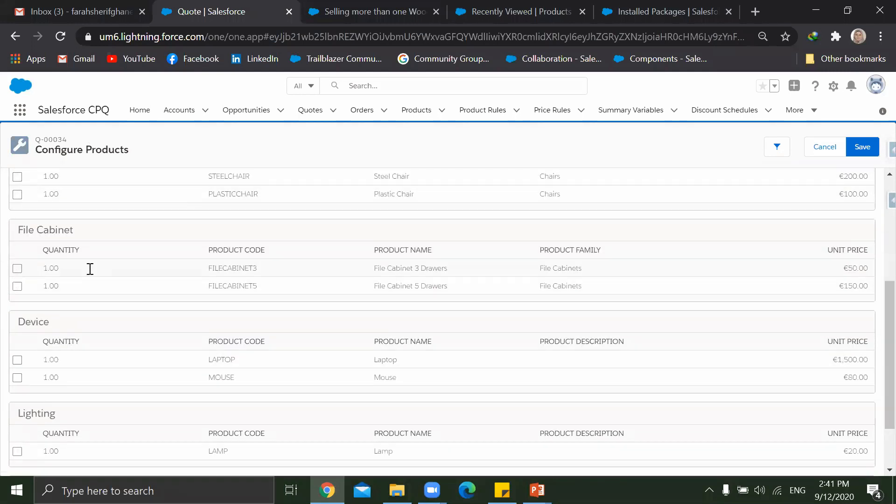
pyautogui.scroll(4, 314, 275)
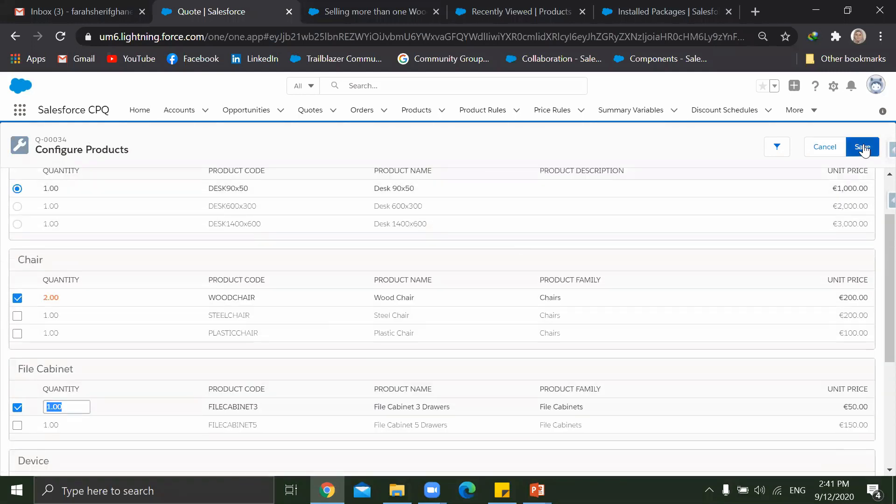
pyautogui.click(863, 149)
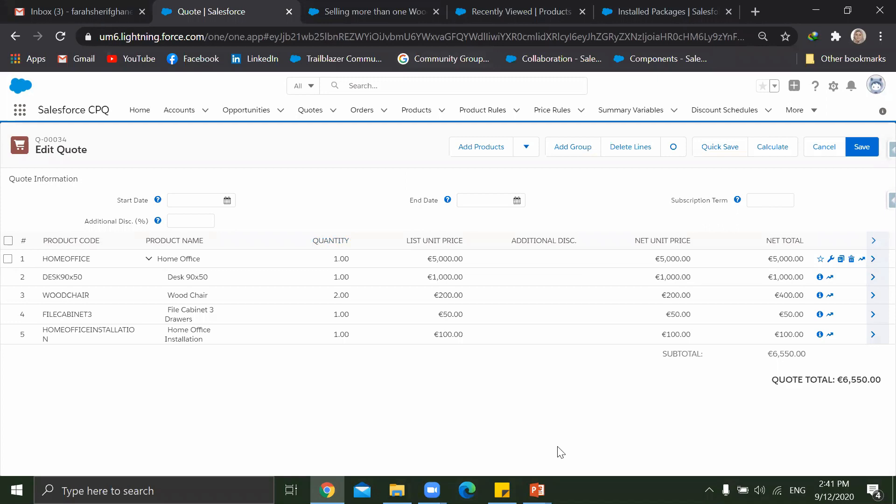
# Step: Switch to the PowerPoint presentation, reveal the Validation use case for product rules, and return to Salesforce
pyautogui.hotkey('alt', 'Tab')
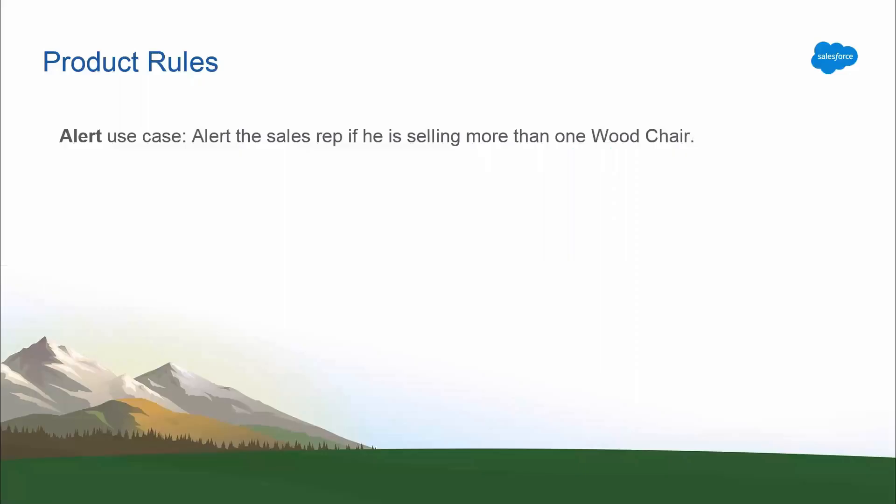
pyautogui.press('Right')
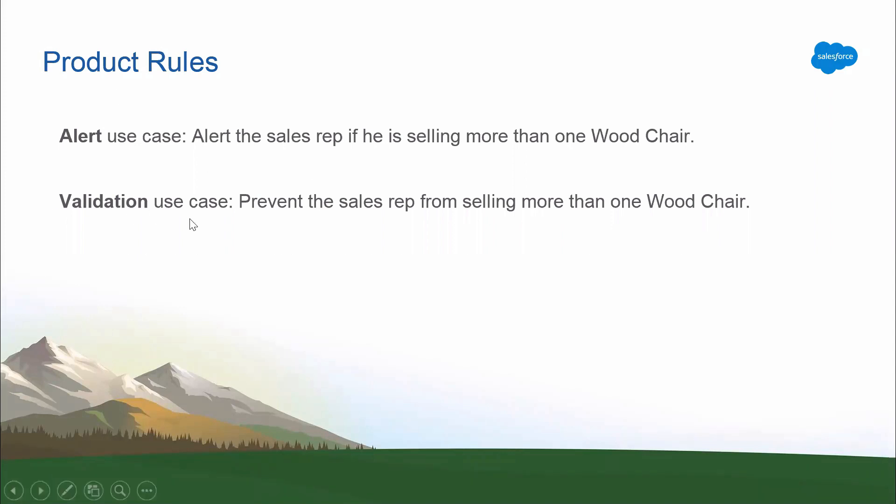
pyautogui.hotkey('alt', 'Tab')
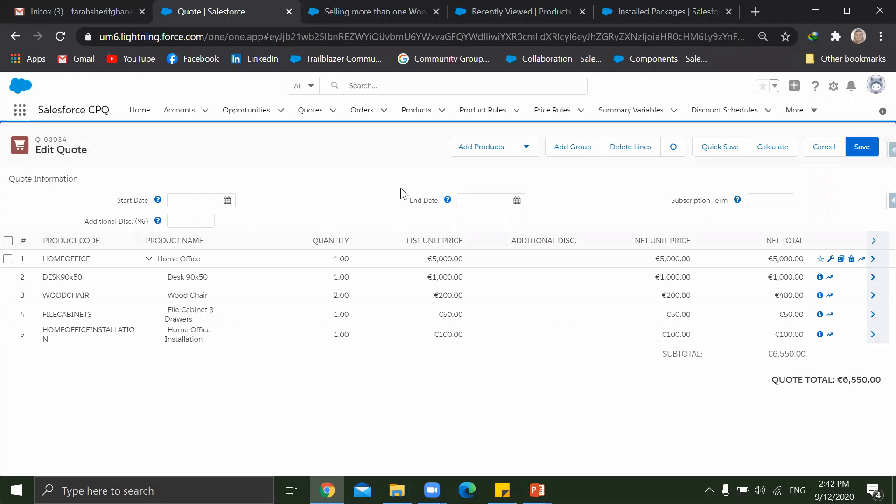
# Step: Change the type of the Selling more than one Wood Chair product rule to Validation and save it
pyautogui.click(356, 9)
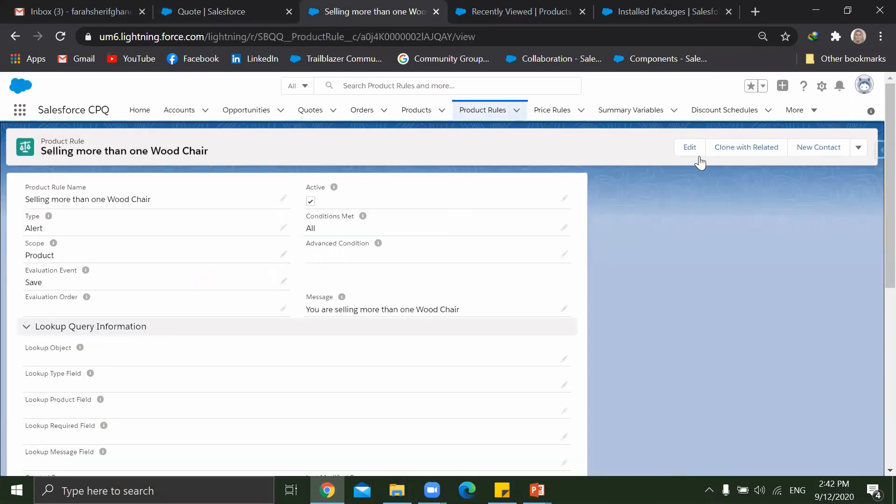
pyautogui.click(283, 229)
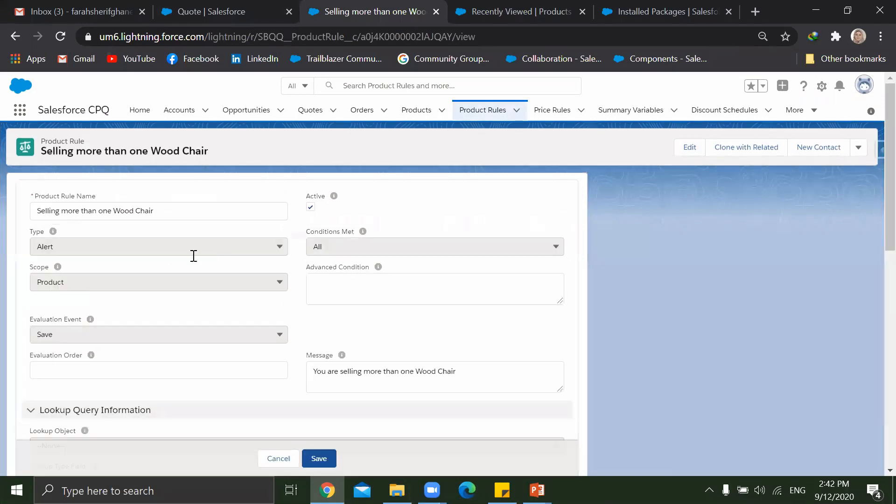
pyautogui.click(182, 248)
pyautogui.click(134, 287)
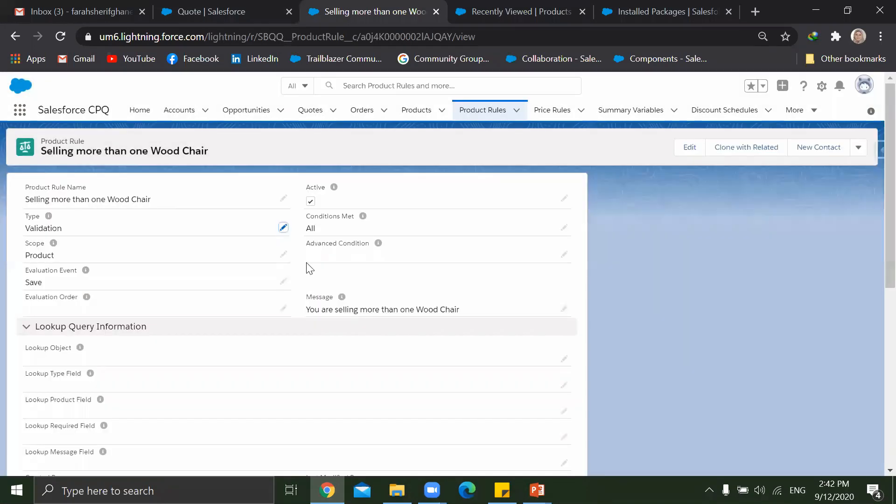
# Step: Reload the quote, search its product selection for "home" again, and add the Home Office bundle
pyautogui.click(237, 7)
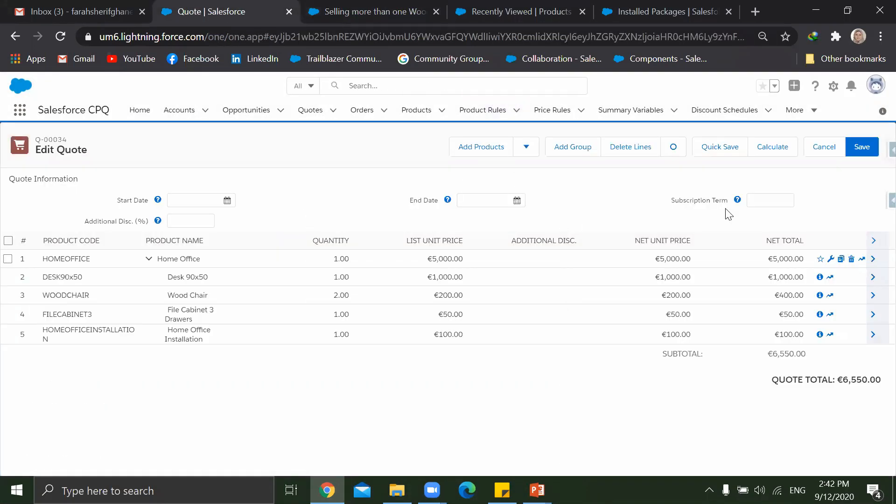
pyautogui.click(66, 40)
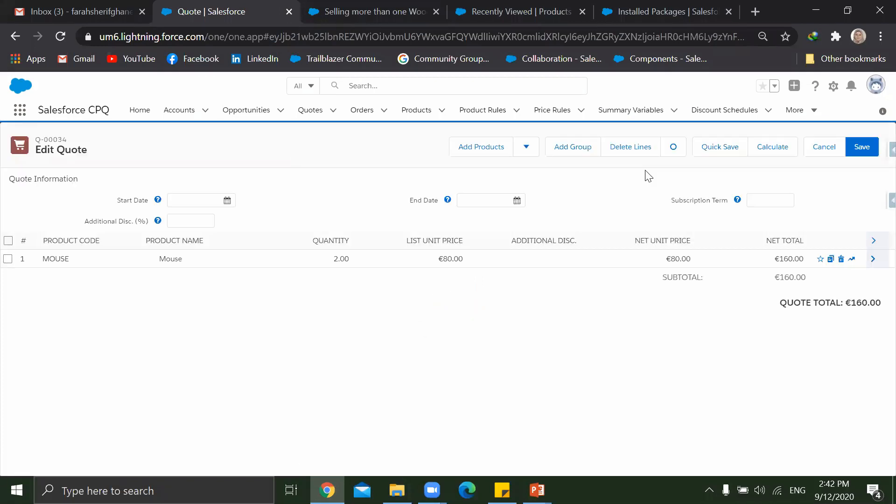
pyautogui.click(485, 151)
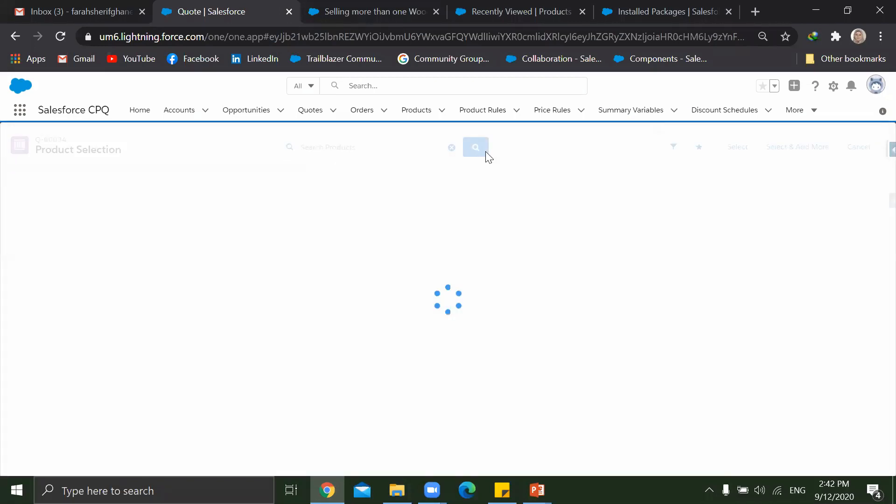
pyautogui.click(409, 146)
pyautogui.write('home')
pyautogui.press('Return')
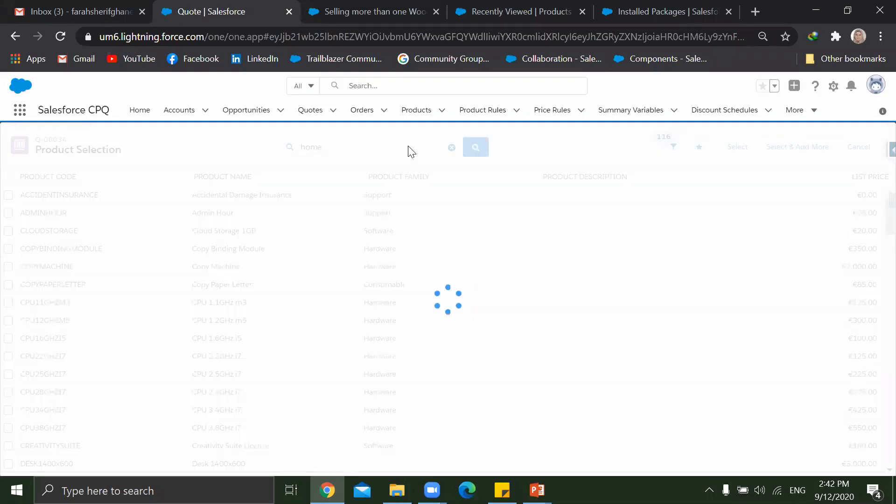
pyautogui.click(8, 195)
pyautogui.click(736, 147)
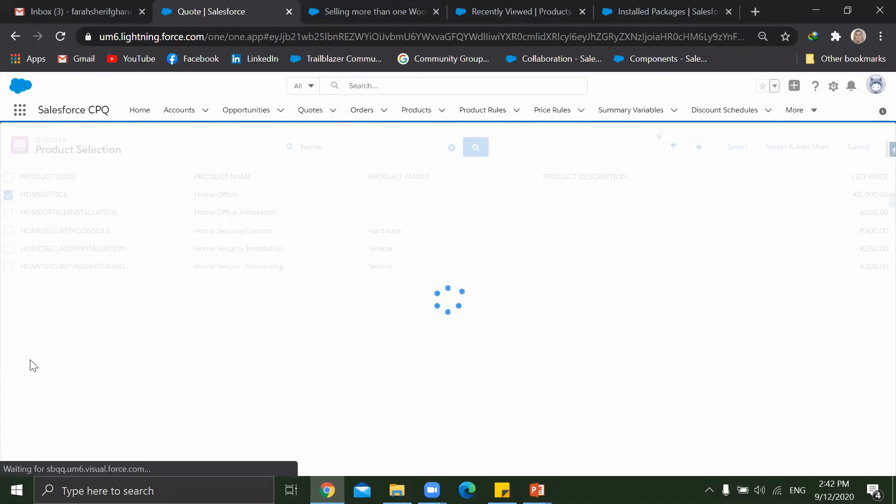
# Step: Select Desk 600x300, Wood Chair and File Cabinet 3 Drawers as options of the Home Office bundle
pyautogui.click(18, 279)
pyautogui.scroll(-3, 35, 284)
pyautogui.click(17, 229)
pyautogui.click(17, 338)
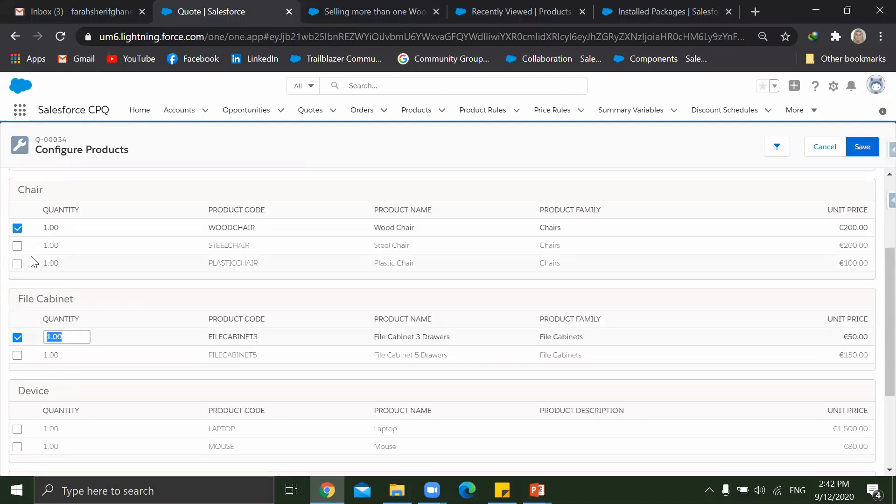
# Step: Set the Wood Chair quantity to 3 and try to save the configuration to test the validation rule
pyautogui.click(55, 228)
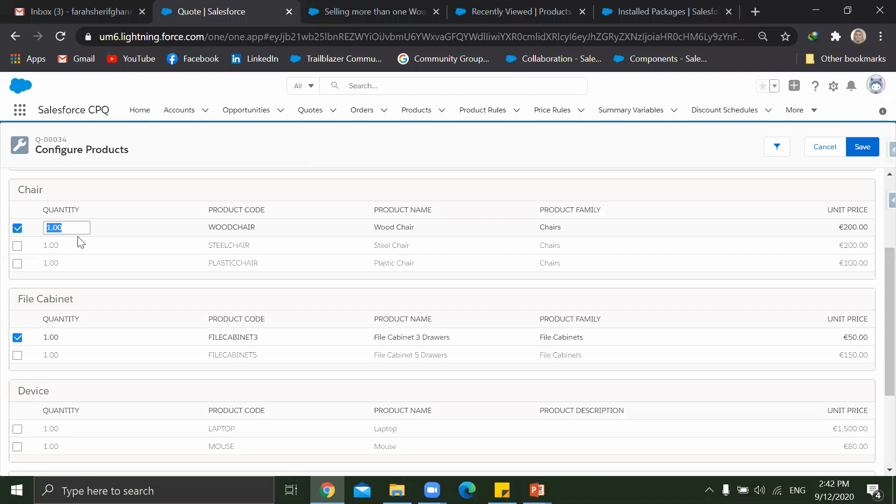
pyautogui.write('2')
pyautogui.press('BackSpace')
pyautogui.write('3')
pyautogui.click(301, 194)
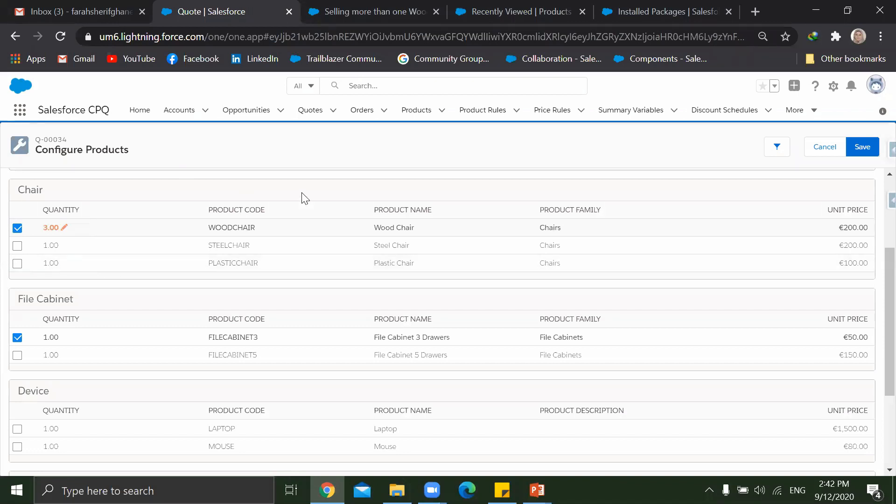
pyautogui.click(870, 152)
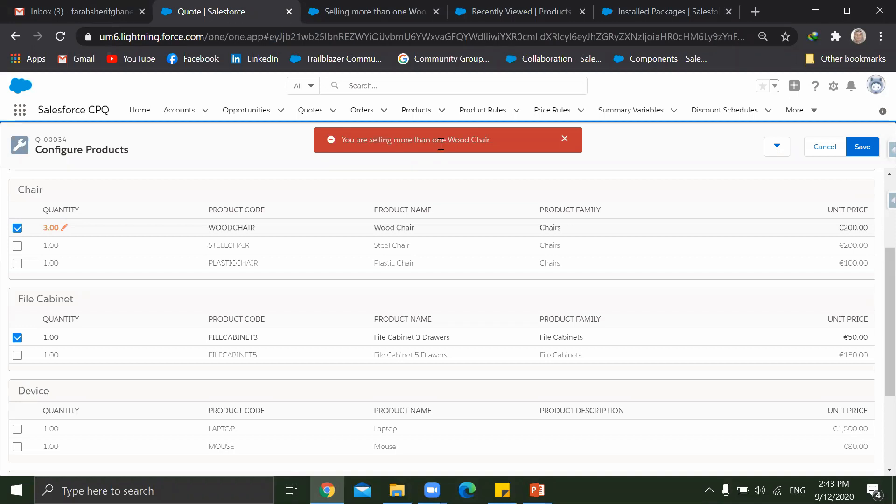
pyautogui.click(862, 148)
# Step: Set the Wood Chair quantity to 1 and save the Home Office configuration
pyautogui.click(63, 228)
pyautogui.write('1')
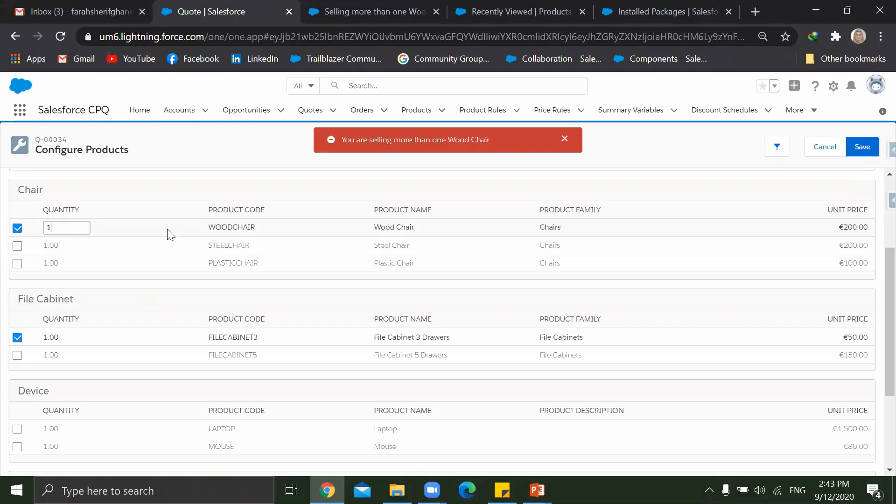
pyautogui.click(199, 182)
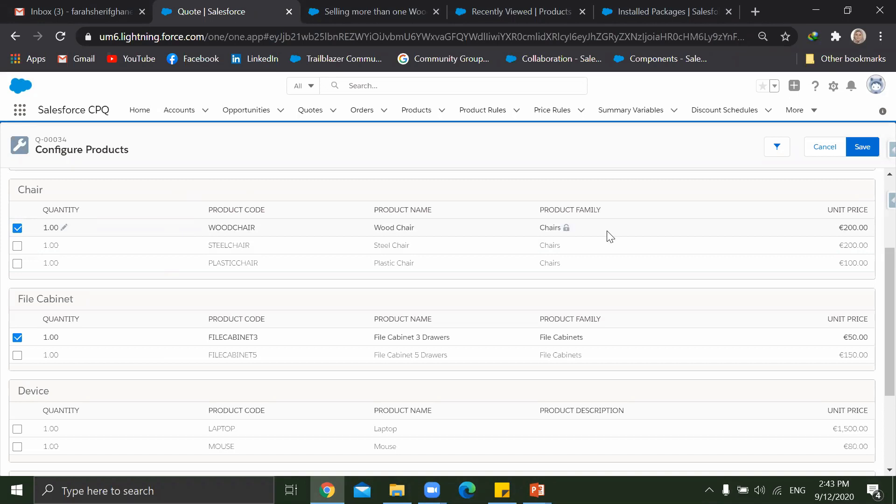
pyautogui.click(862, 147)
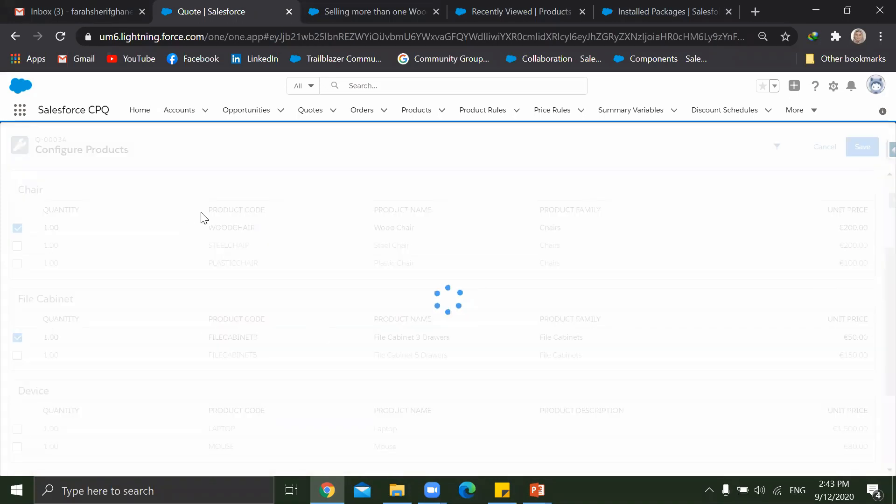
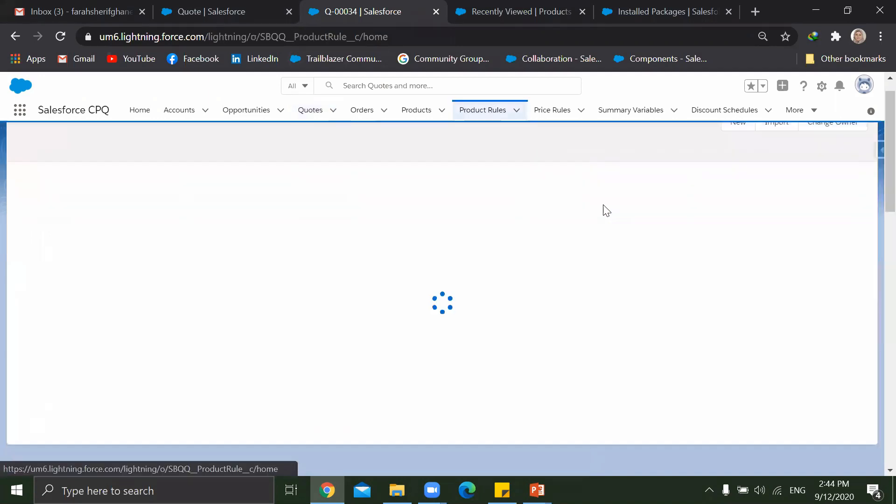
# Step: Open the Selling more than one Wood Chair product rule for editing from the product rules list and save it
pyautogui.click(869, 211)
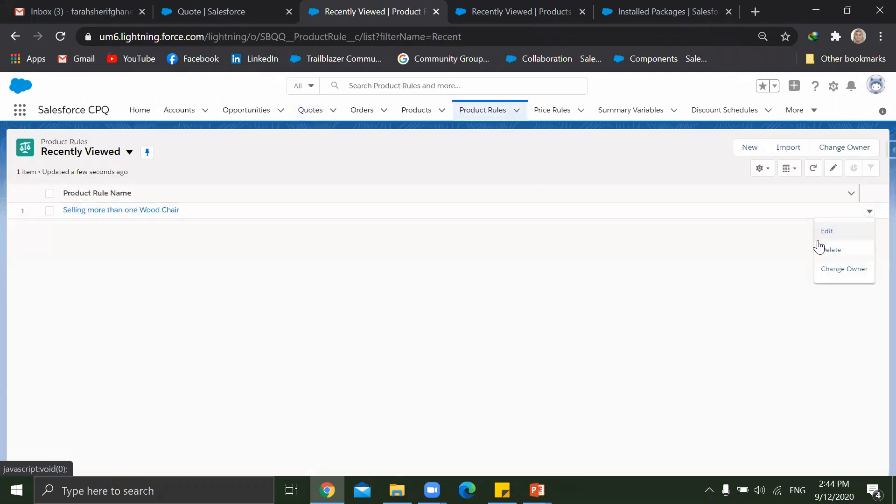
pyautogui.click(812, 231)
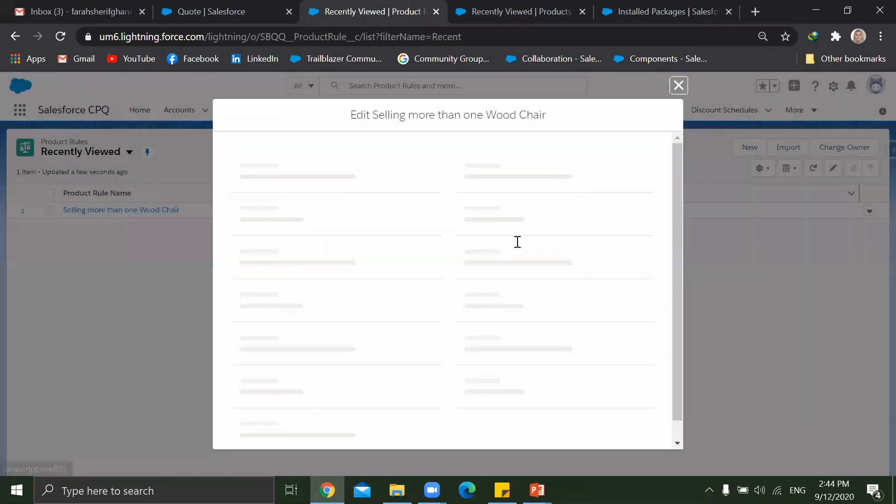
pyautogui.click(646, 433)
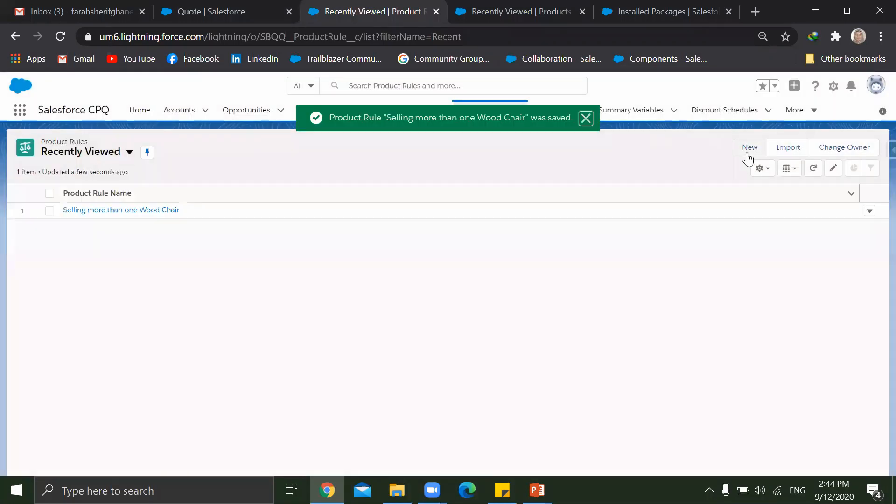
# Step: Start a new product rule named Selection Product Rule, make it active and set Conditions Met to All
pyautogui.click(748, 148)
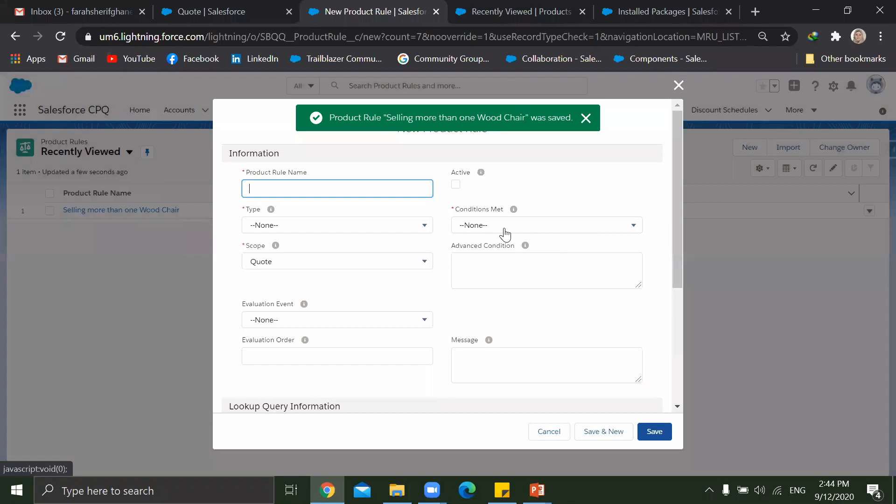
pyautogui.write('Selection Produc')
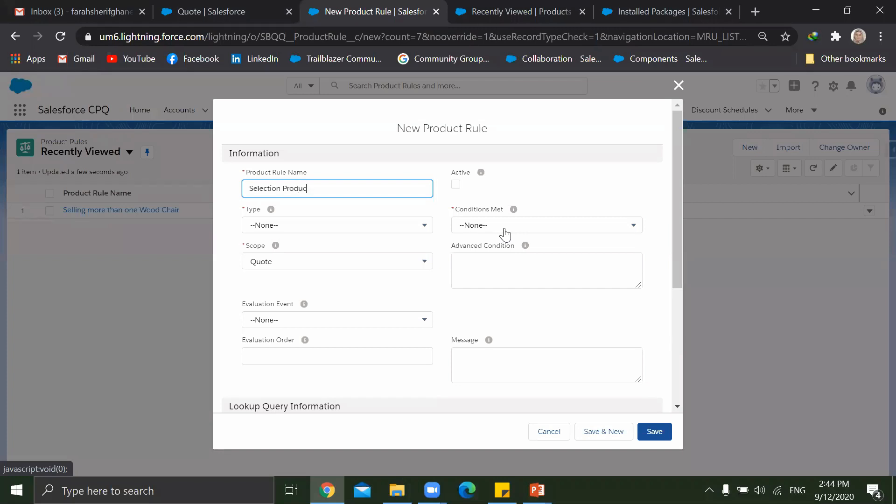
pyautogui.write('t Rule')
pyautogui.click(455, 184)
pyautogui.click(497, 226)
pyautogui.click(502, 266)
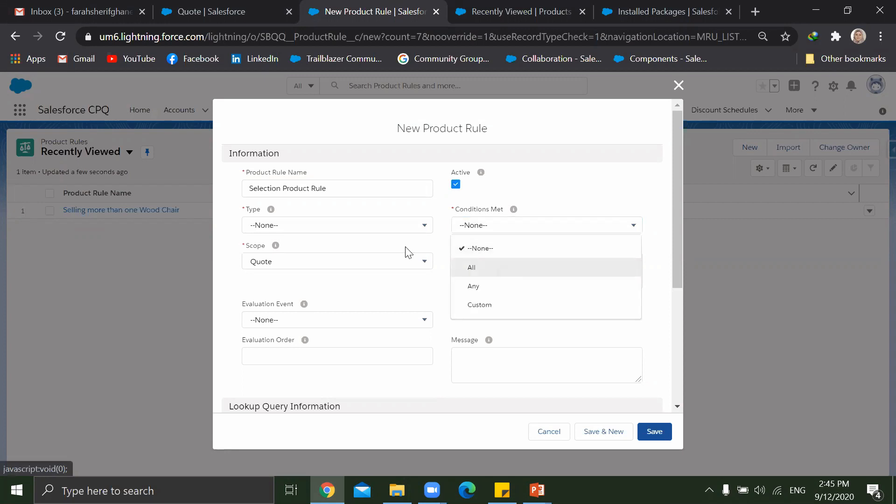
# Step: Set the new rule's type to Selection, scope to Product and evaluation event to Load, and save it
pyautogui.click(373, 225)
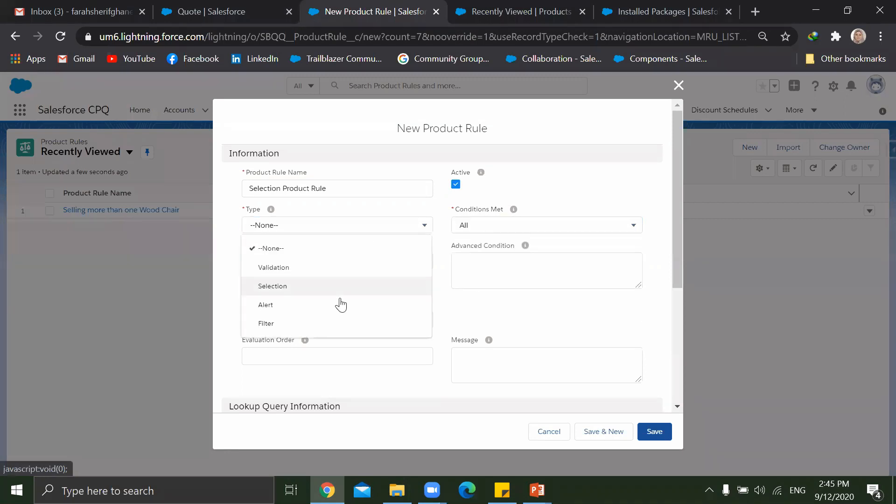
pyautogui.click(317, 286)
pyautogui.click(310, 262)
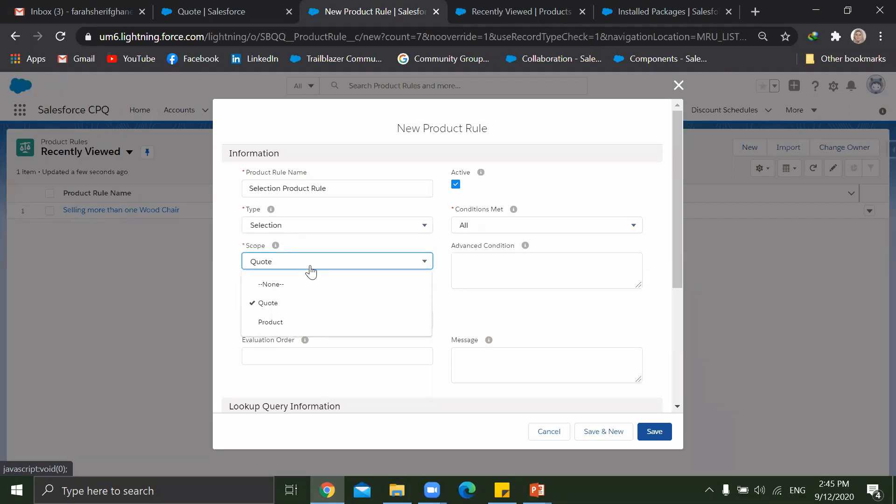
pyautogui.click(293, 322)
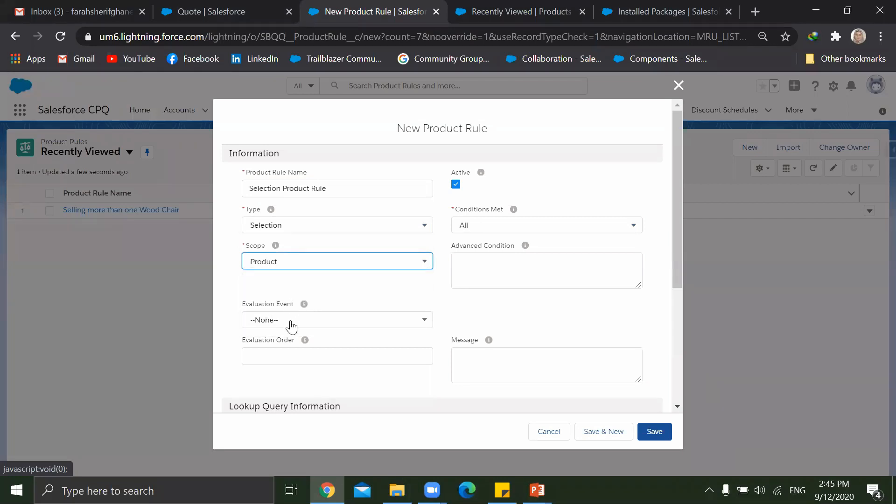
pyautogui.click(290, 329)
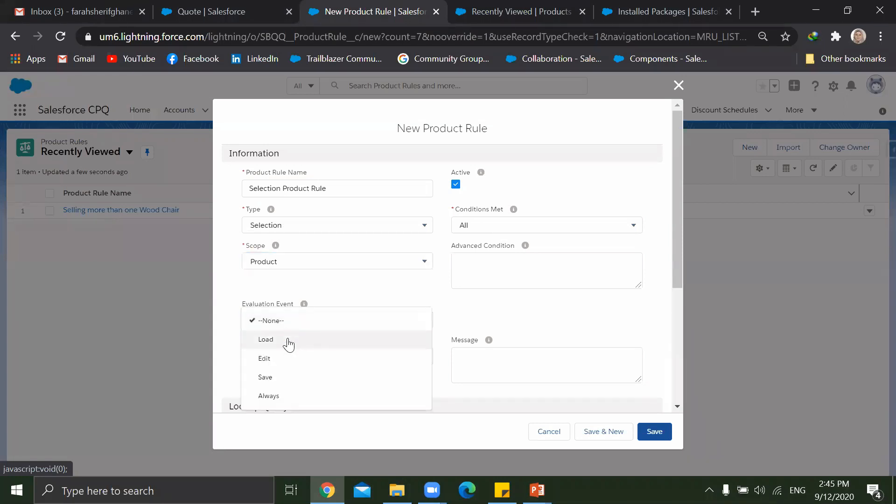
pyautogui.click(290, 340)
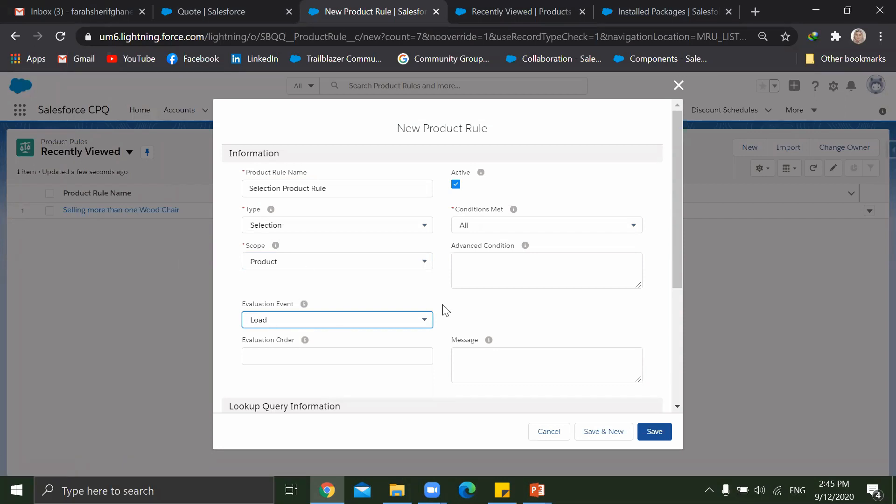
pyautogui.click(658, 428)
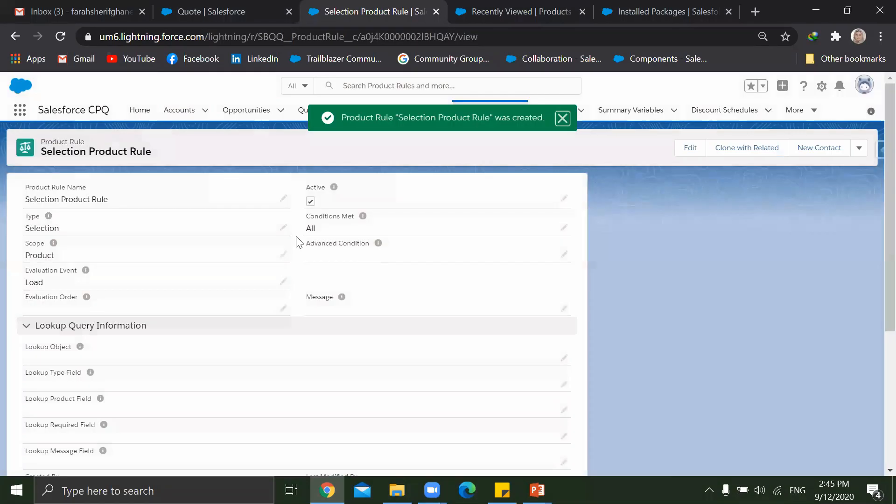
# Step: Start a new error condition on the selection rule with tested object Quote and tested field SBQQ__Distributor__c
pyautogui.scroll(-5, 303, 233)
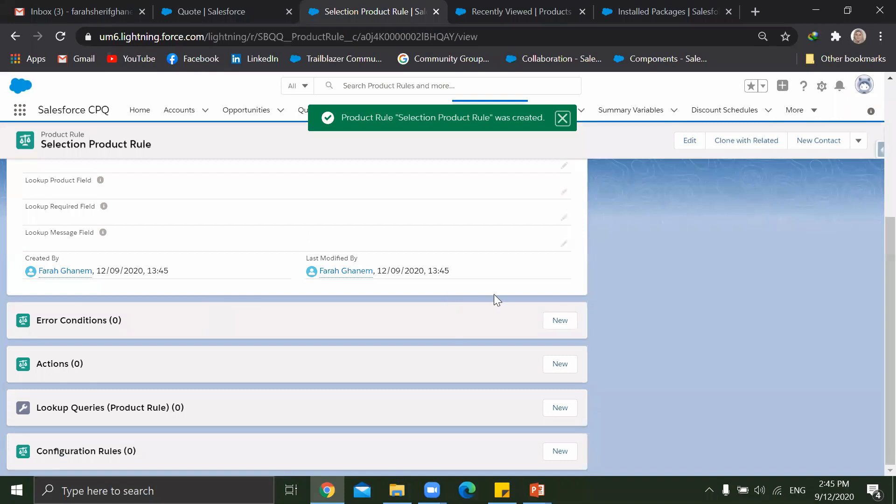
pyautogui.click(566, 321)
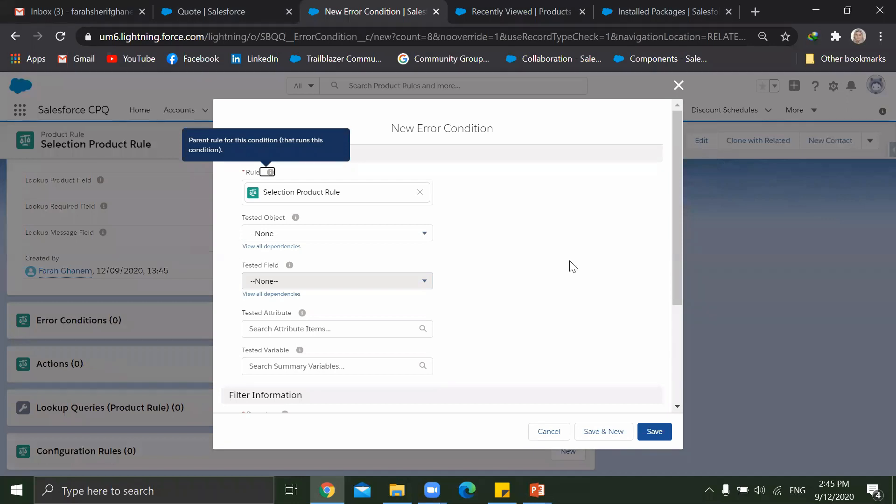
pyautogui.click(349, 241)
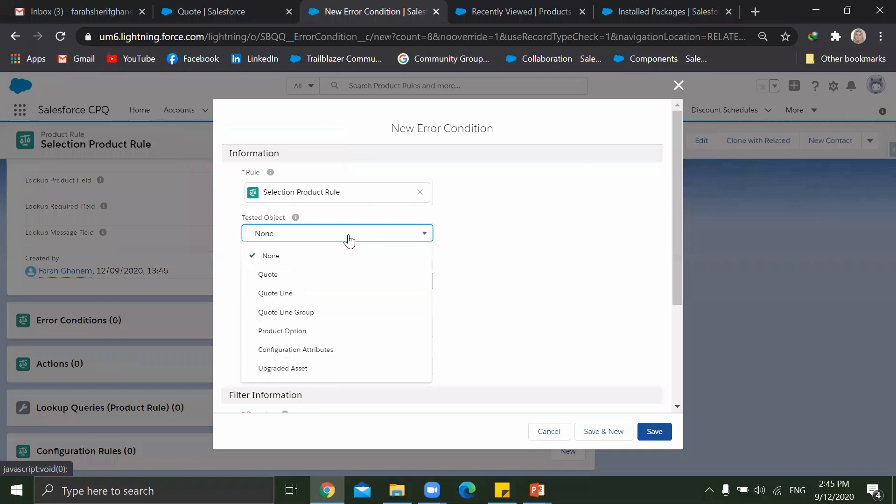
pyautogui.click(350, 274)
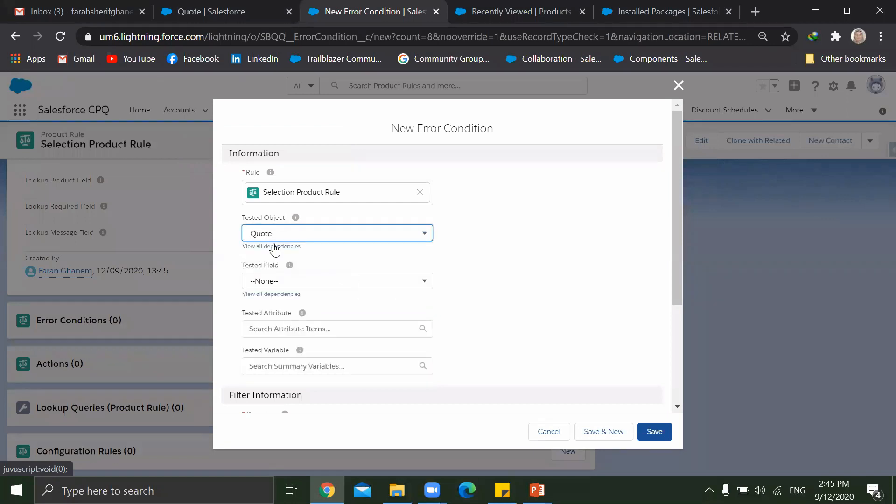
pyautogui.click(276, 282)
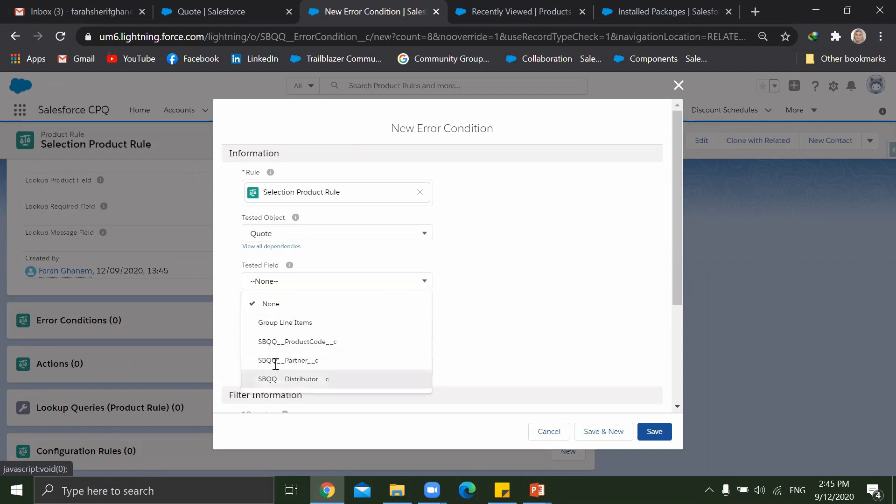
pyautogui.click(280, 378)
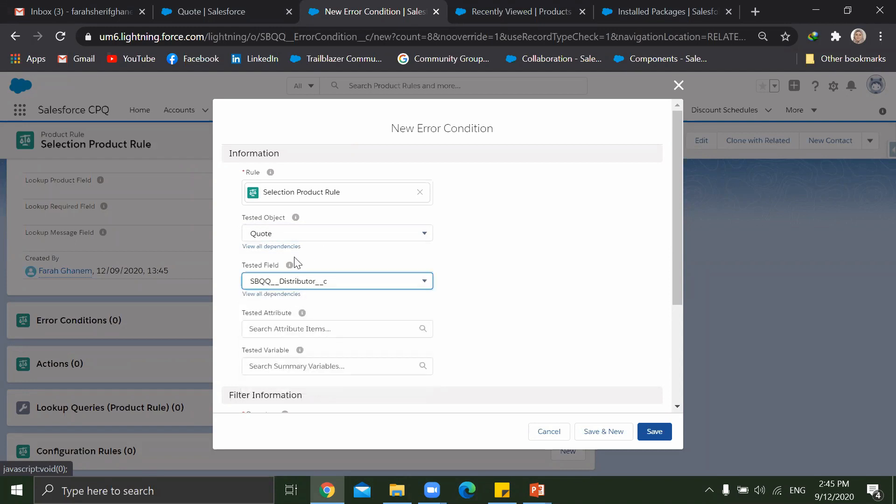
# Step: Set the error condition's operator to not equals and filter type to Value, leave the filter value blank, and save it
pyautogui.scroll(-3, 293, 265)
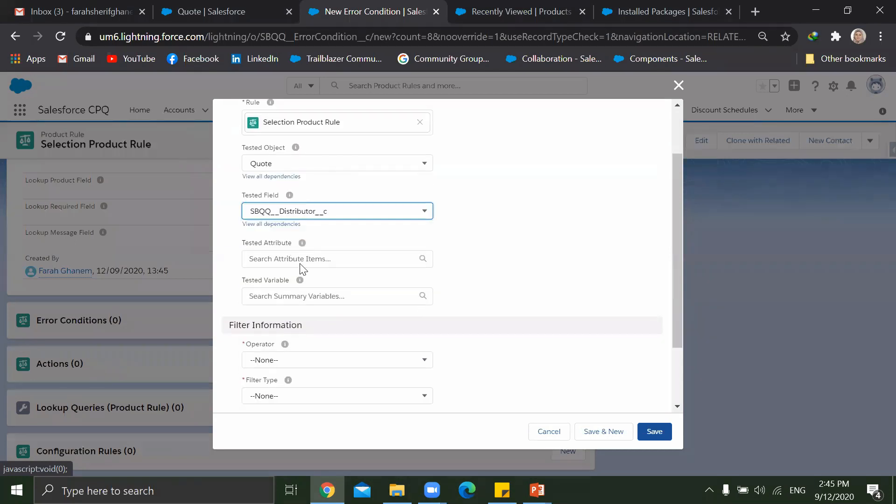
pyautogui.click(285, 279)
pyautogui.click(283, 304)
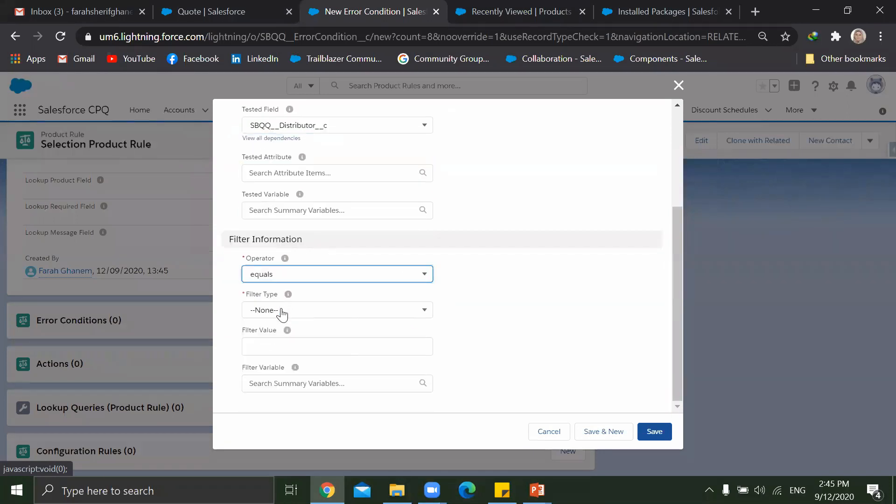
pyautogui.click(286, 278)
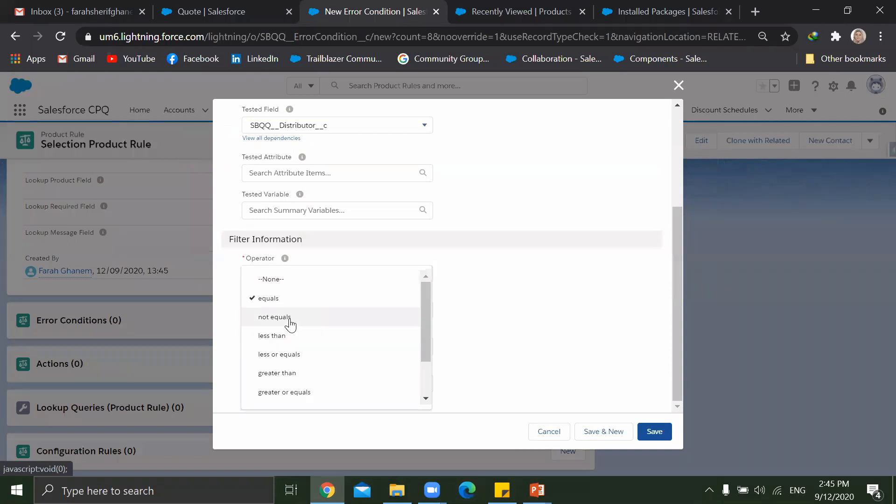
pyautogui.click(288, 319)
pyautogui.click(282, 312)
pyautogui.click(270, 368)
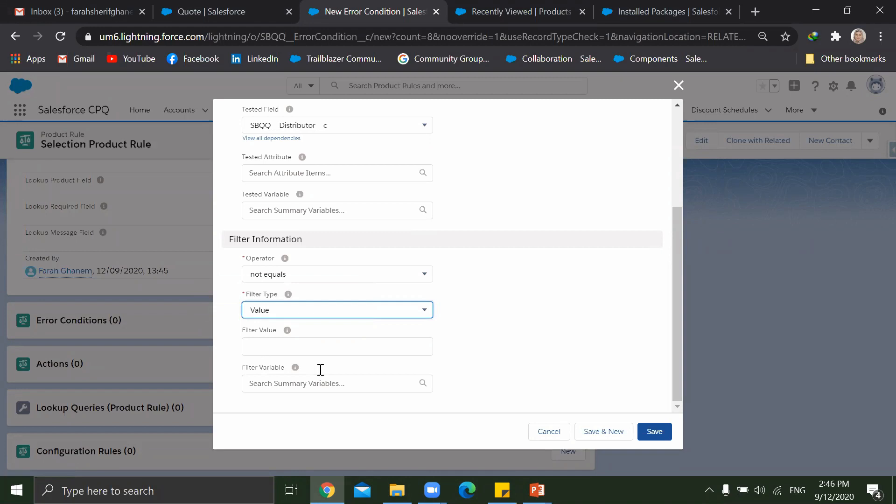
pyautogui.click(654, 431)
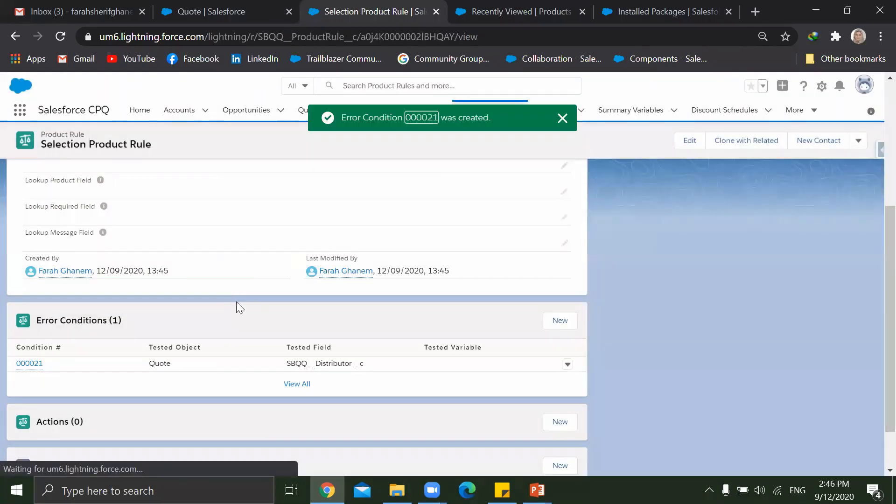
# Step: Start a new product action on the selection rule with the type Hide & Remove
pyautogui.scroll(-1, 235, 306)
pyautogui.click(560, 364)
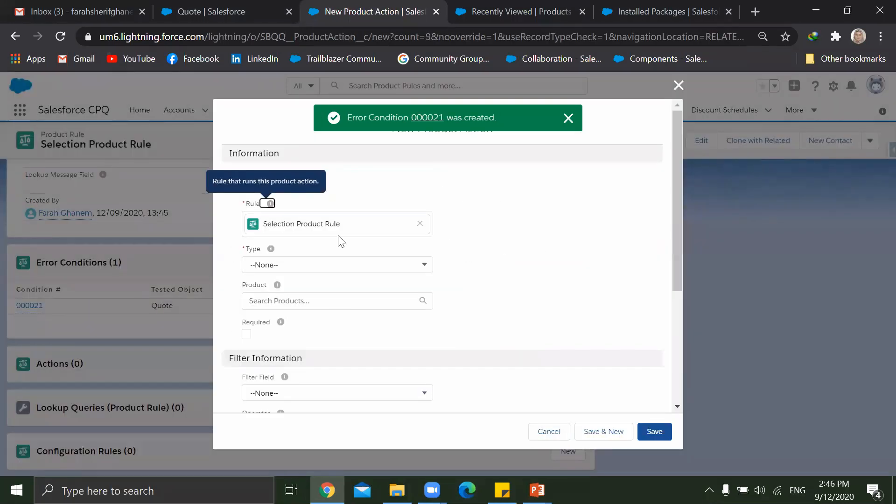
pyautogui.click(332, 265)
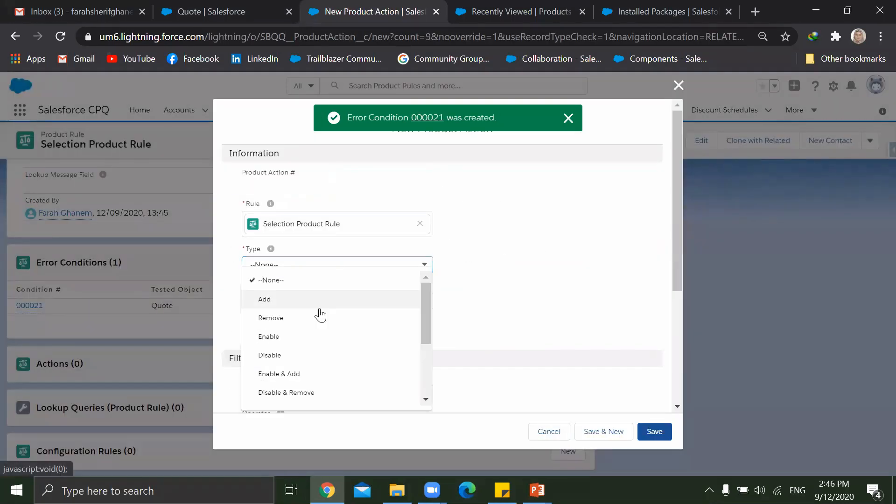
pyautogui.scroll(-3, 318, 314)
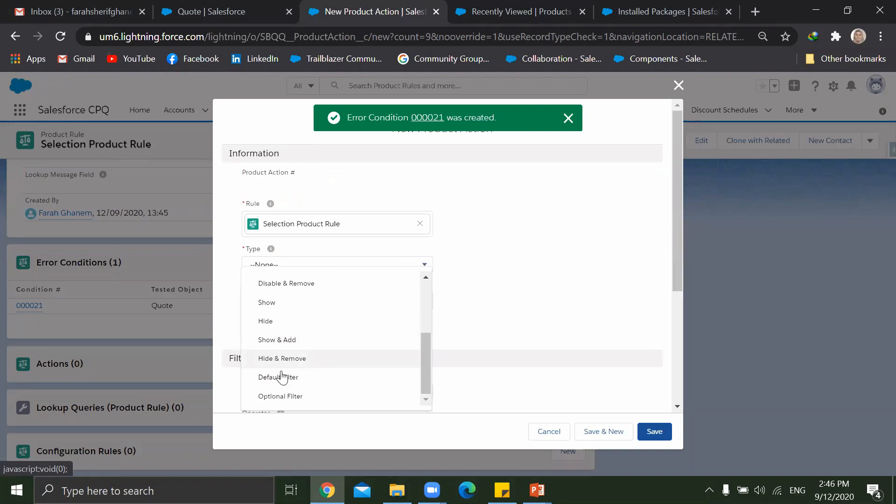
pyautogui.click(280, 358)
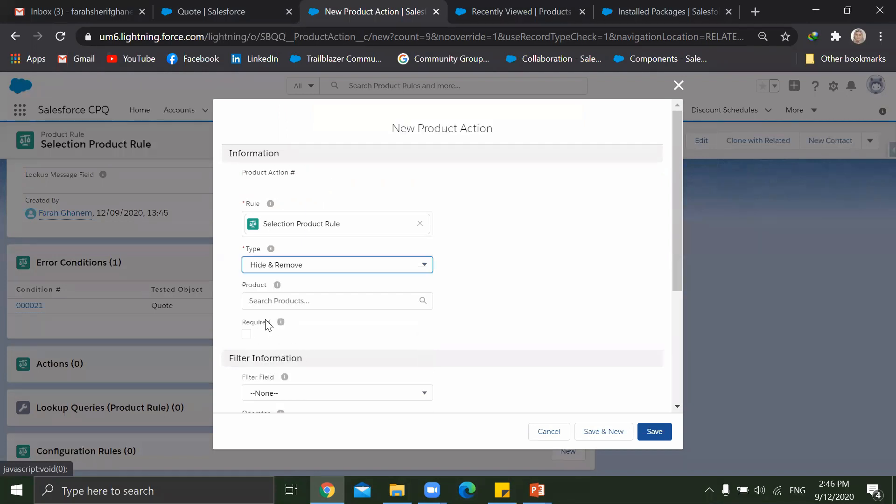
# Step: Choose Home Office Installation as the product of the action and save the action
pyautogui.scroll(-2, 266, 324)
pyautogui.click(328, 232)
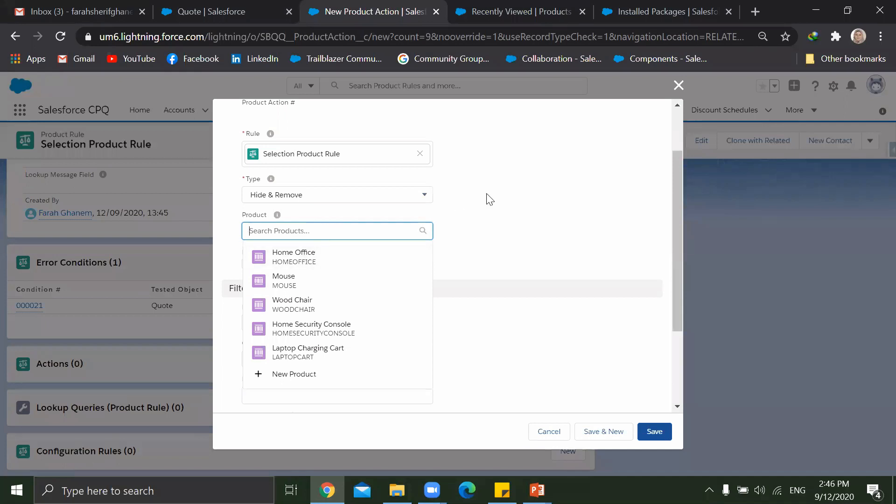
pyautogui.write('hom')
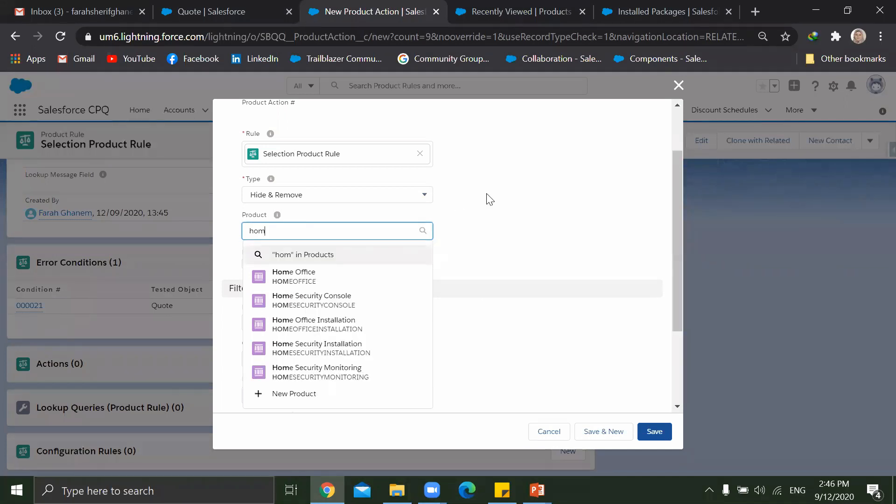
pyautogui.click(346, 320)
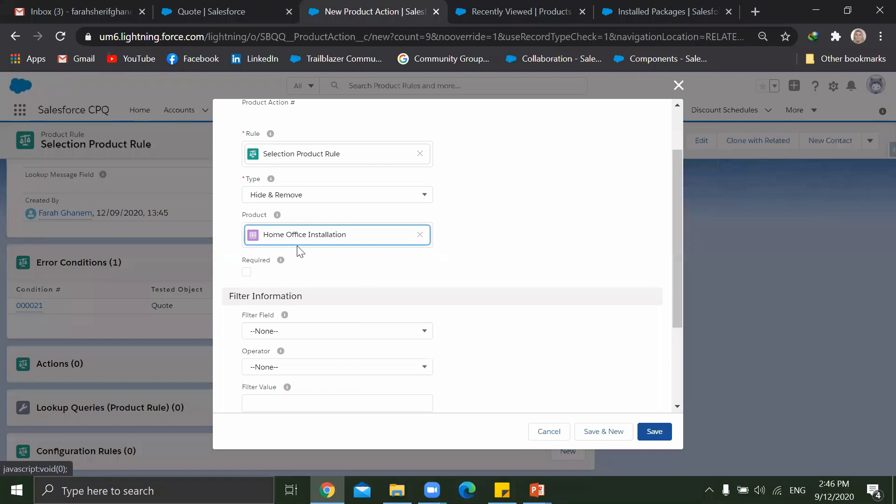
pyautogui.scroll(-3, 604, 323)
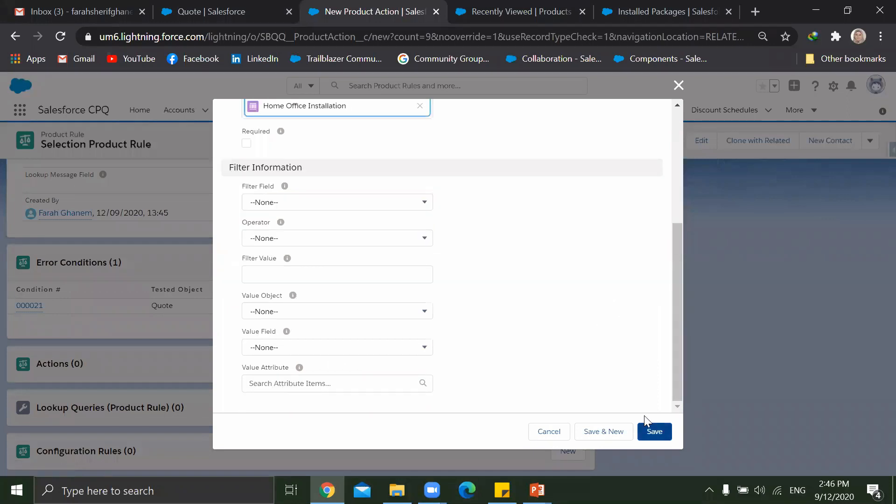
pyautogui.click(653, 431)
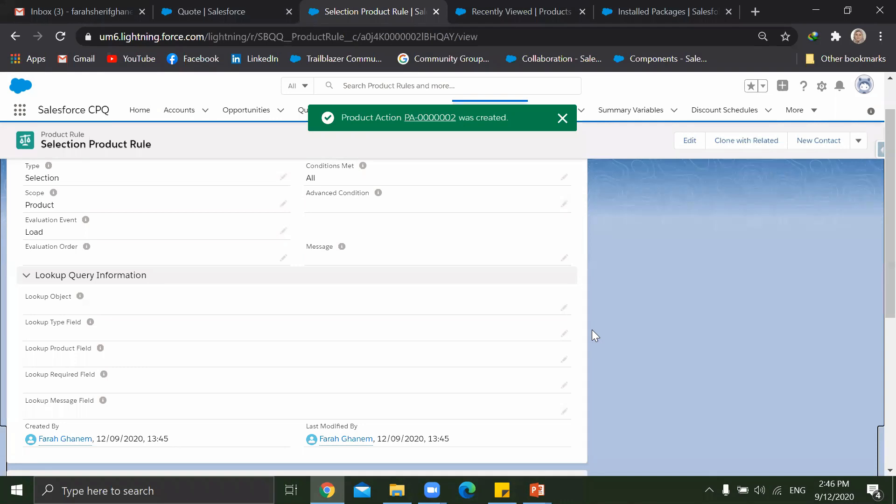
# Step: Add and save an active configuration rule linking the Home Office product to the selection rule
pyautogui.scroll(-6, 591, 329)
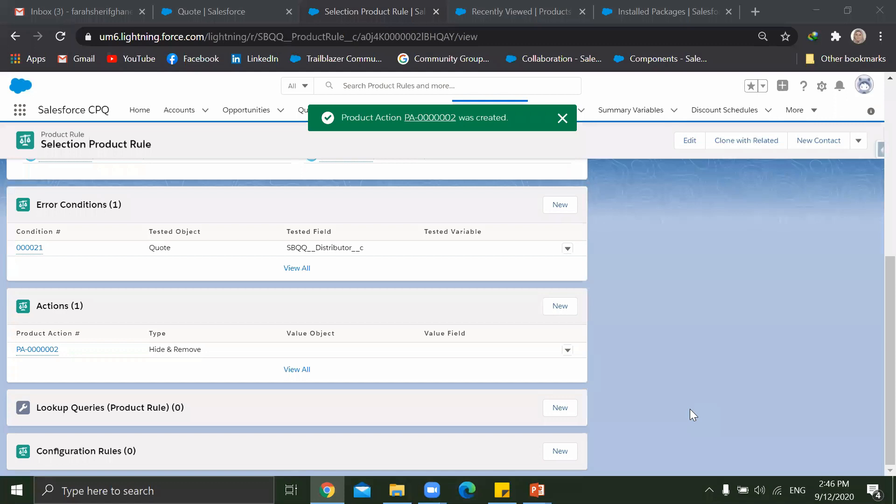
pyautogui.click(563, 450)
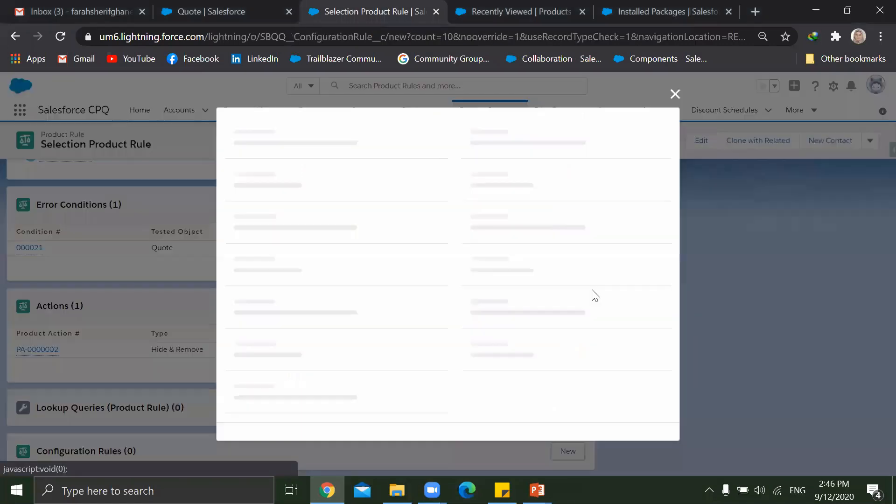
pyautogui.click(247, 217)
pyautogui.click(284, 250)
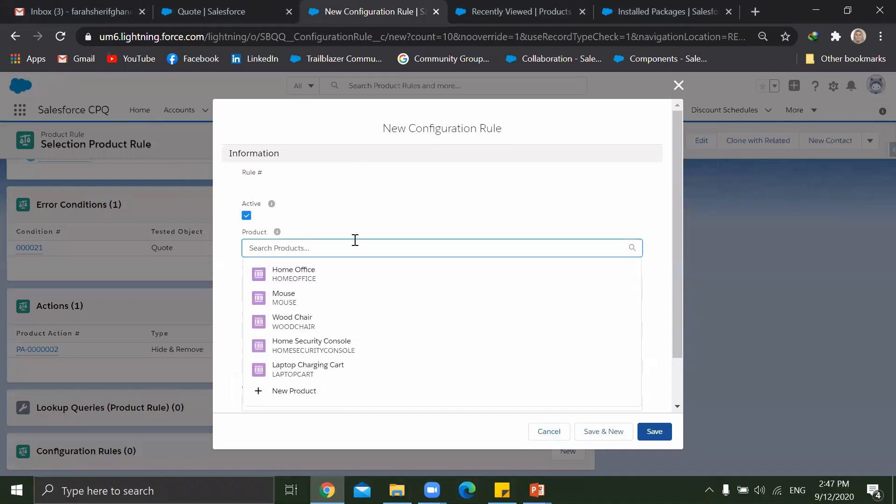
pyautogui.click(326, 279)
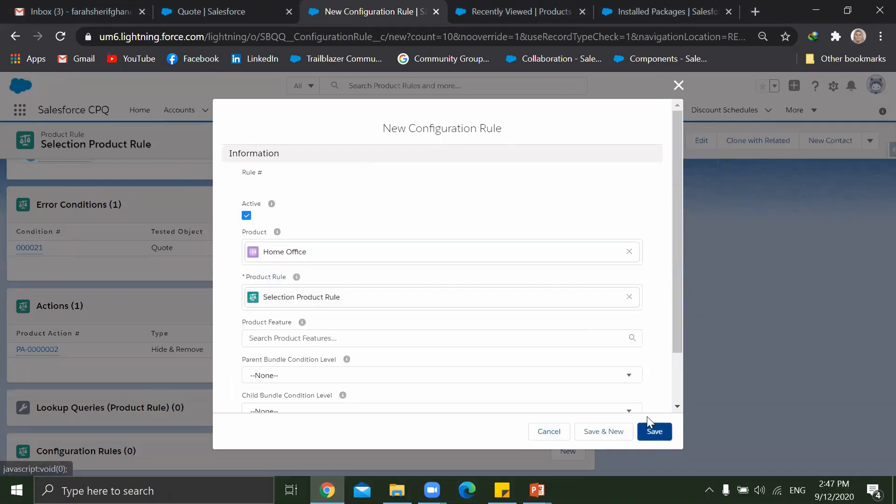
pyautogui.click(648, 425)
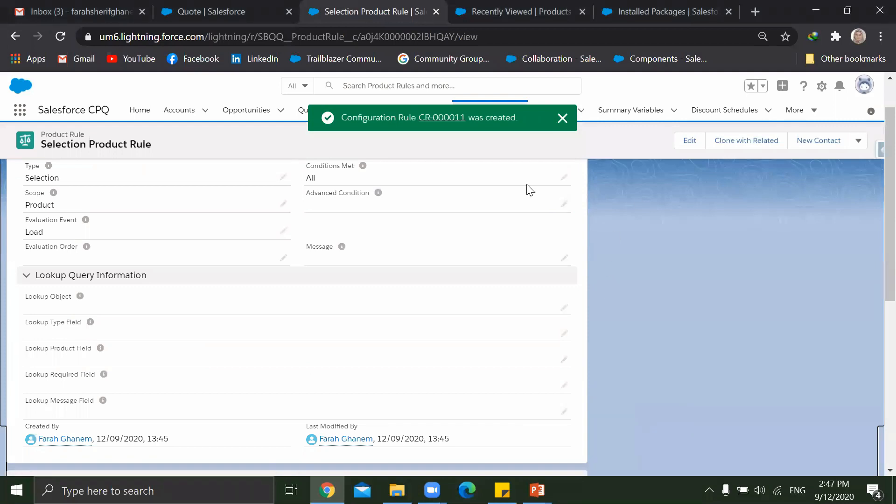
# Step: Reload the quote line editor, and open the same quote's record from the quotes list to check its Distributor field
pyautogui.click(228, 11)
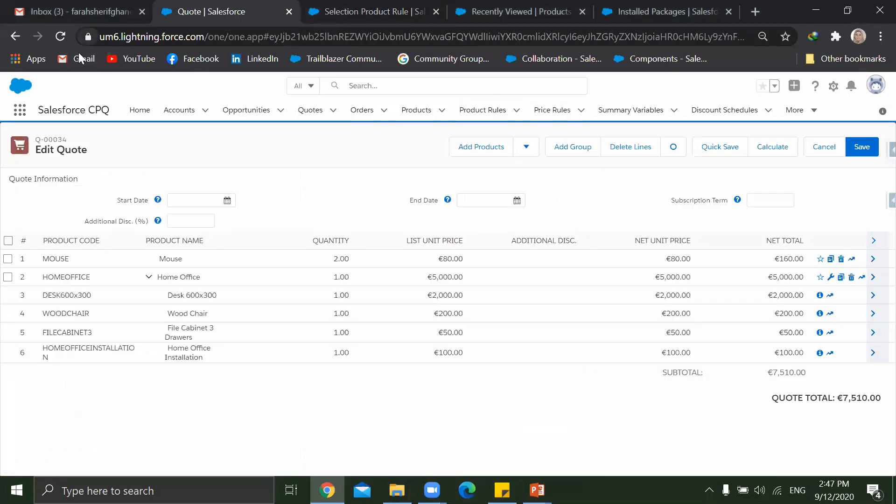
pyautogui.click(61, 36)
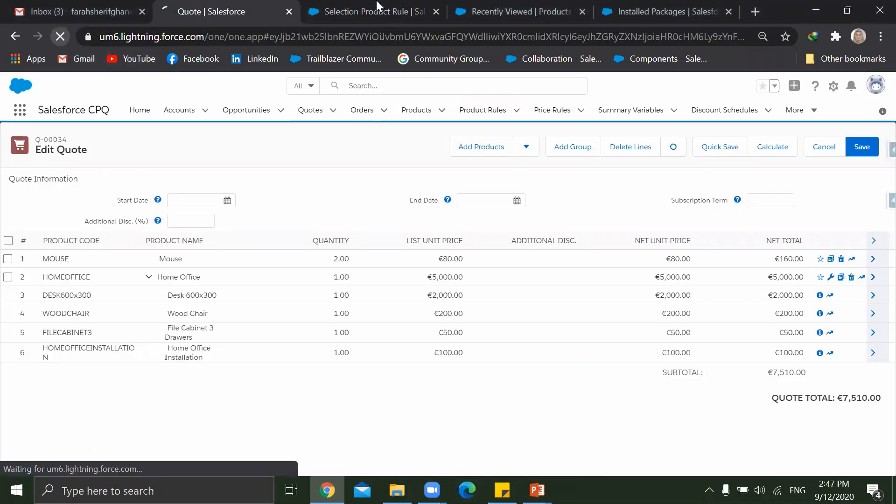
pyautogui.click(369, 12)
pyautogui.click(307, 108)
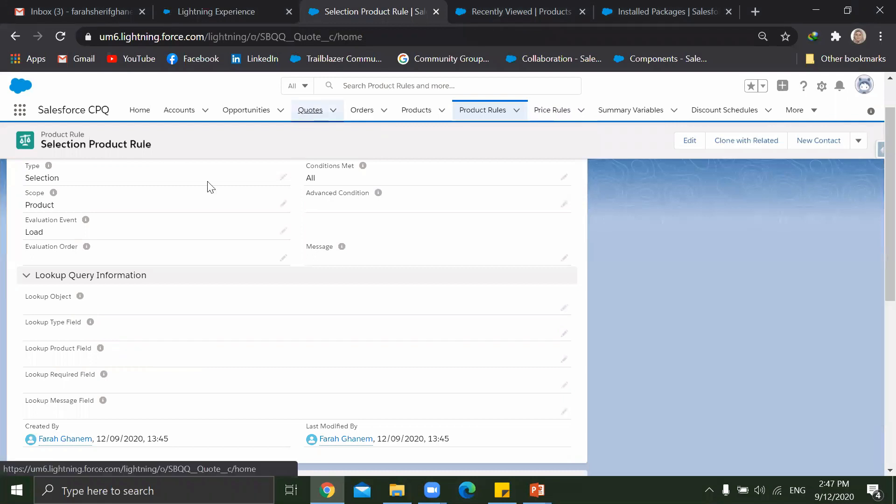
pyautogui.click(82, 211)
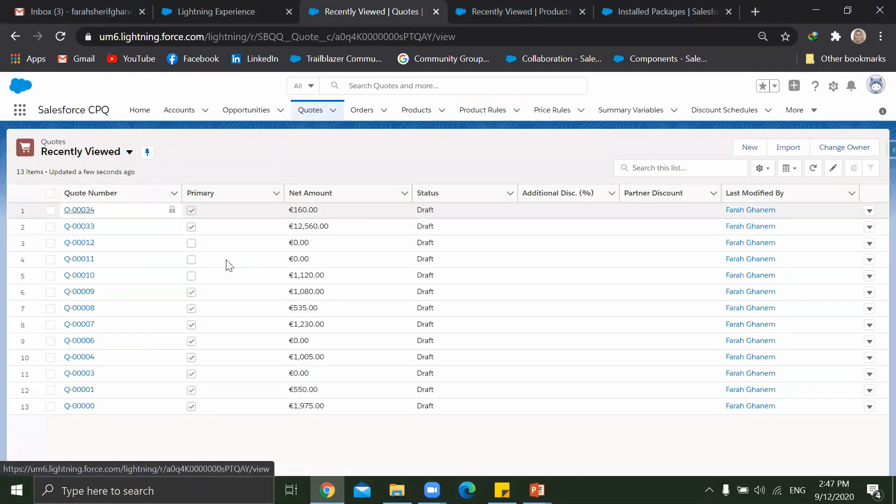
pyautogui.scroll(-10, 222, 255)
pyautogui.scroll(-15, 222, 254)
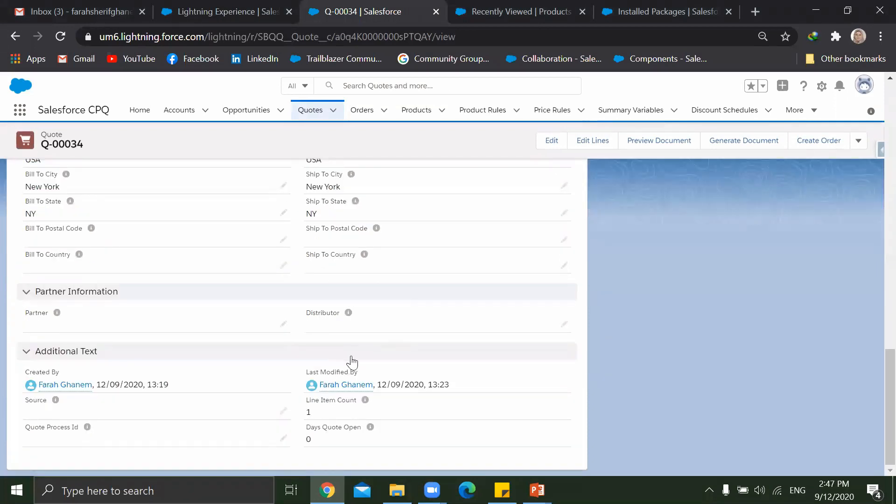
# Step: Search for "home", add the Home Office bundle to the quote, and check its Other Options before saving the configuration
pyautogui.click(231, 18)
pyautogui.click(479, 146)
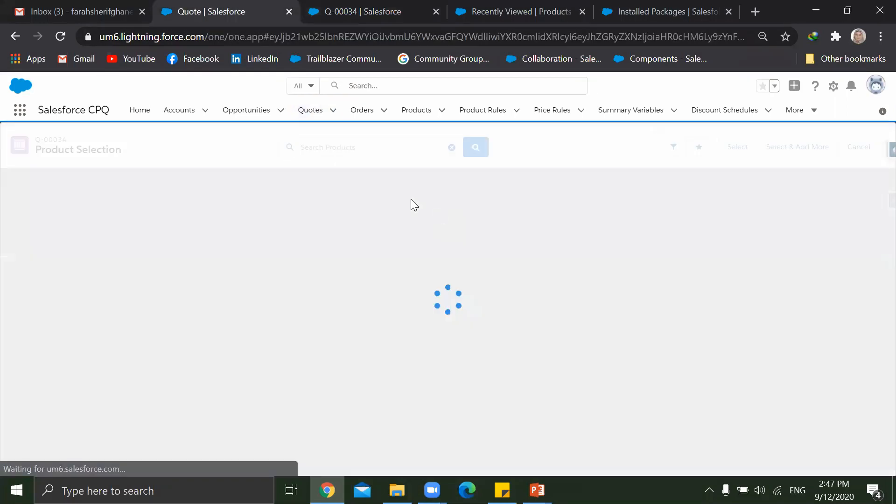
pyautogui.write('home')
pyautogui.press('Return')
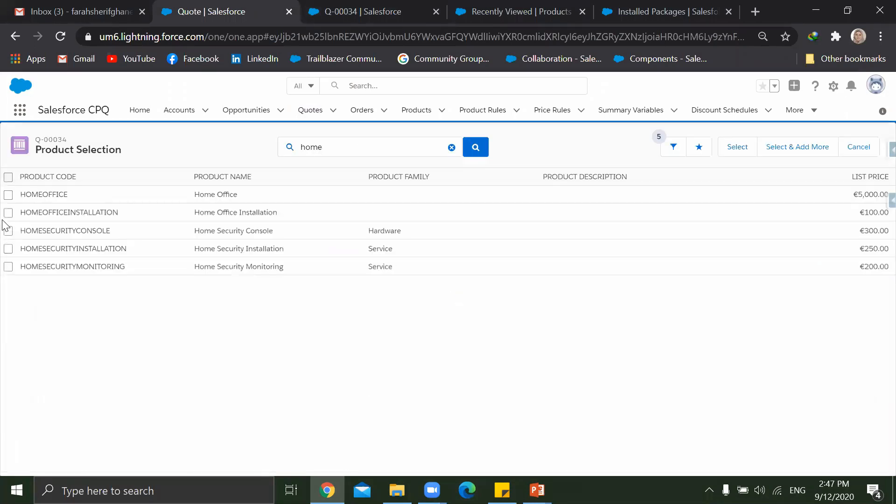
pyautogui.click(8, 213)
pyautogui.click(8, 212)
pyautogui.click(8, 195)
pyautogui.click(748, 148)
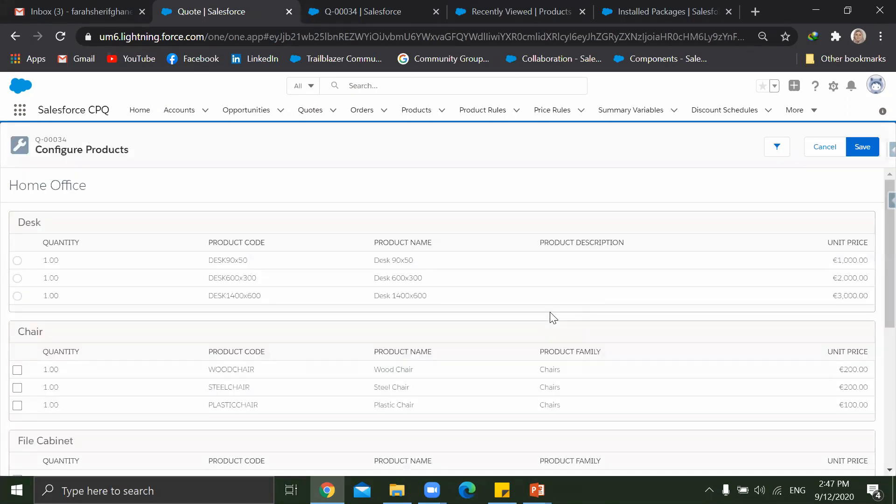
pyautogui.scroll(-6, 469, 332)
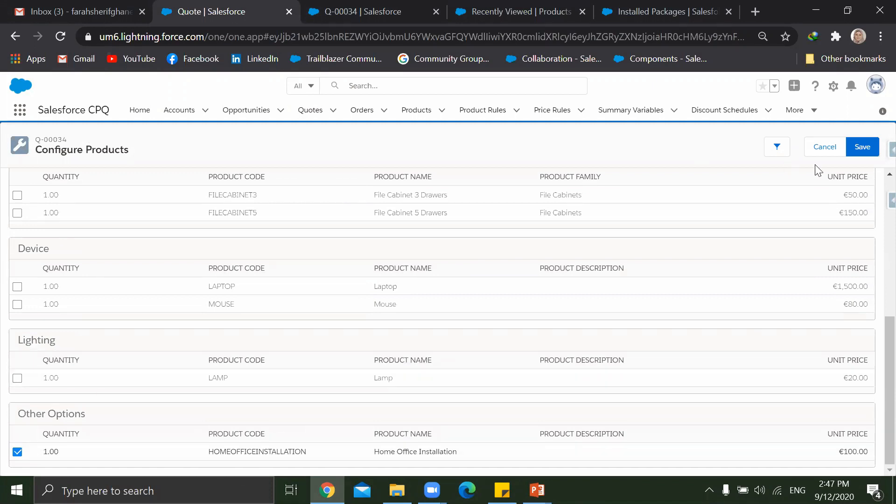
pyautogui.click(851, 146)
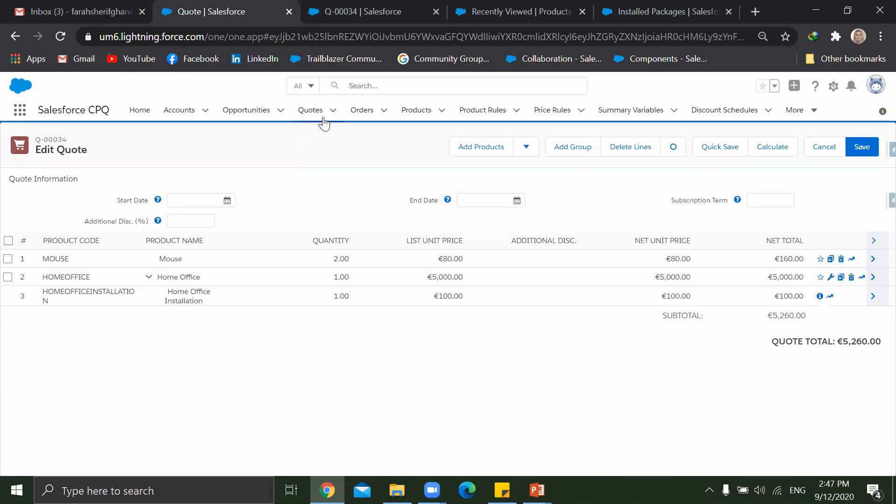
# Step: Open the quote's record, set the Distributor under Partner Information to The Fernando Estate, and save it
pyautogui.click(310, 111)
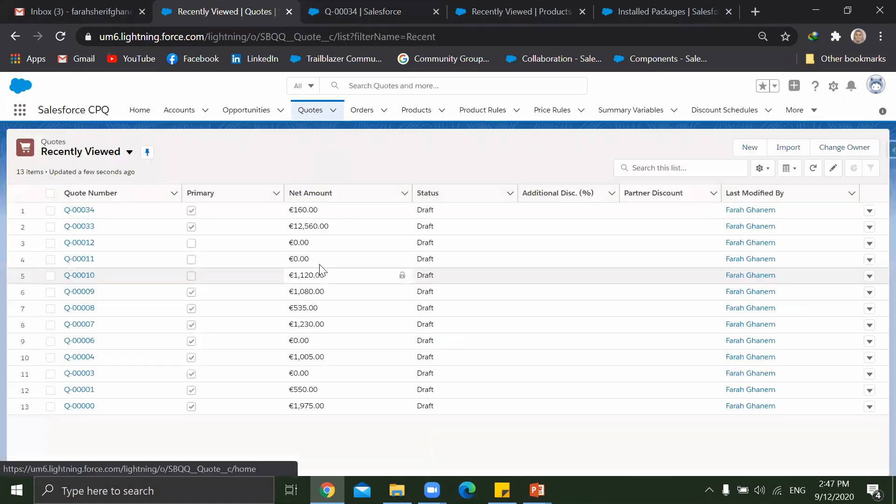
pyautogui.click(80, 210)
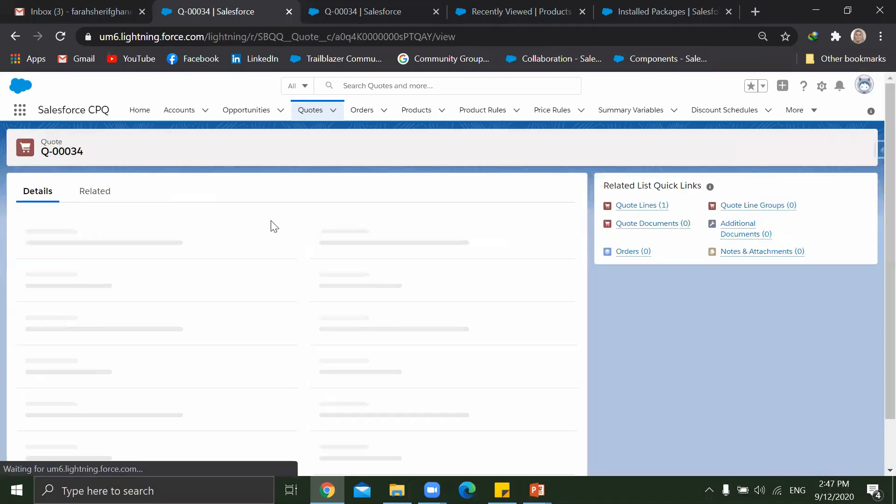
pyautogui.scroll(-10, 270, 225)
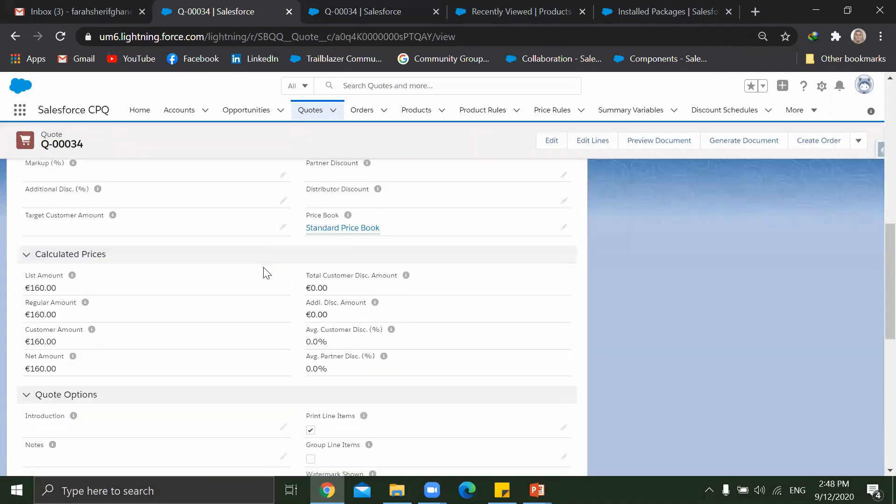
pyautogui.scroll(-10, 266, 273)
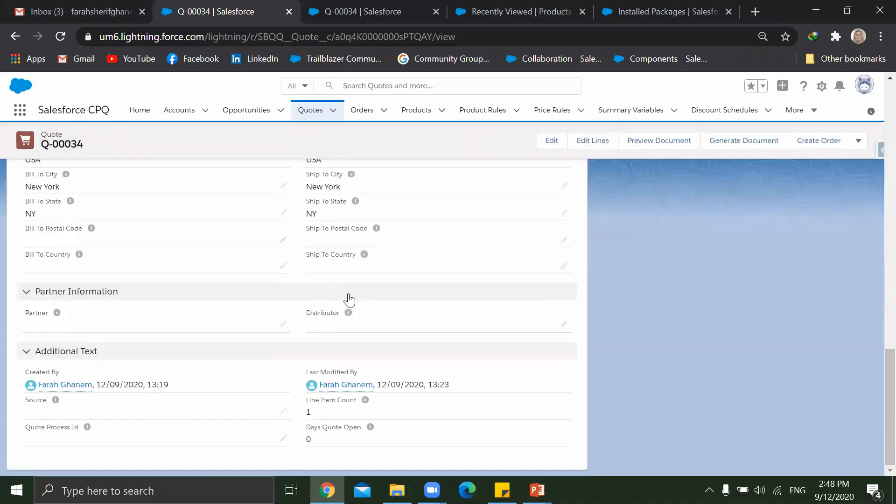
pyautogui.click(565, 328)
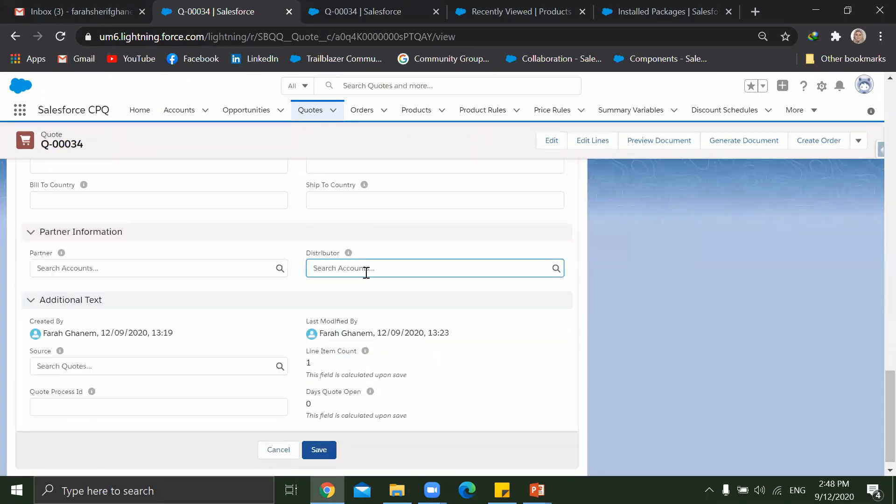
pyautogui.write('f')
pyautogui.click(351, 308)
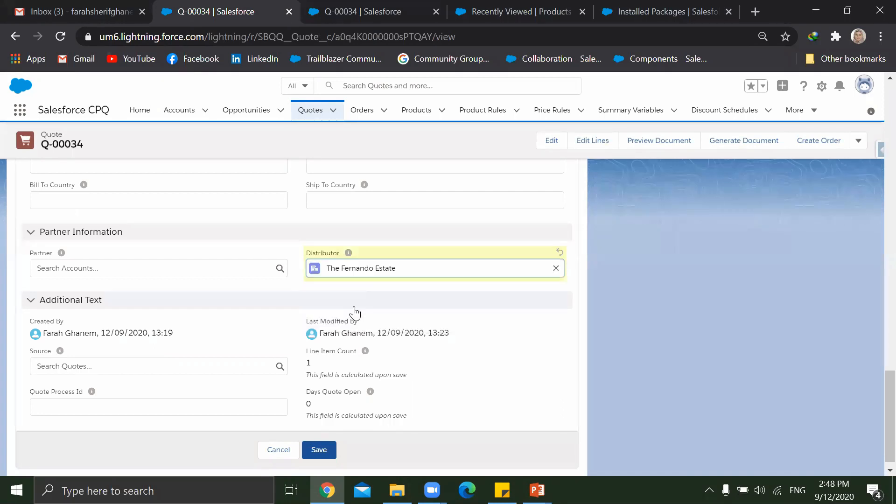
pyautogui.click(319, 453)
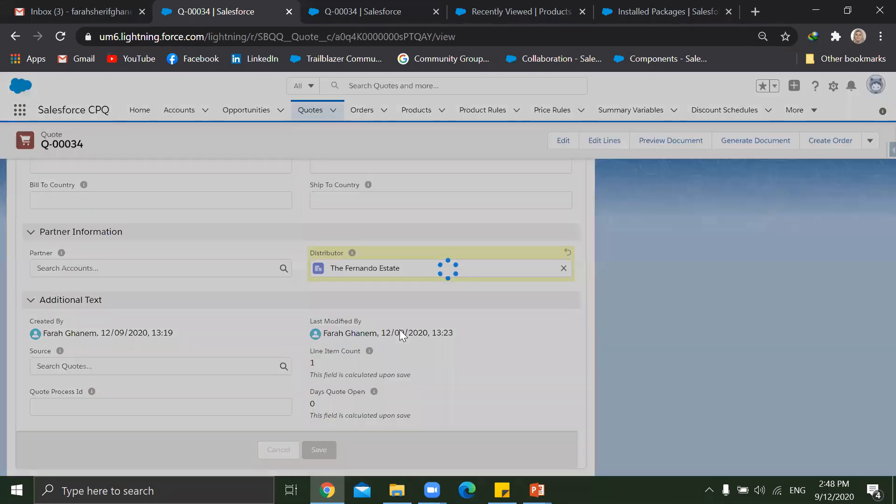
# Step: Edit the quote's lines, search the products for "home", and select the Home Office bundle for configuration
pyautogui.scroll(15, 474, 266)
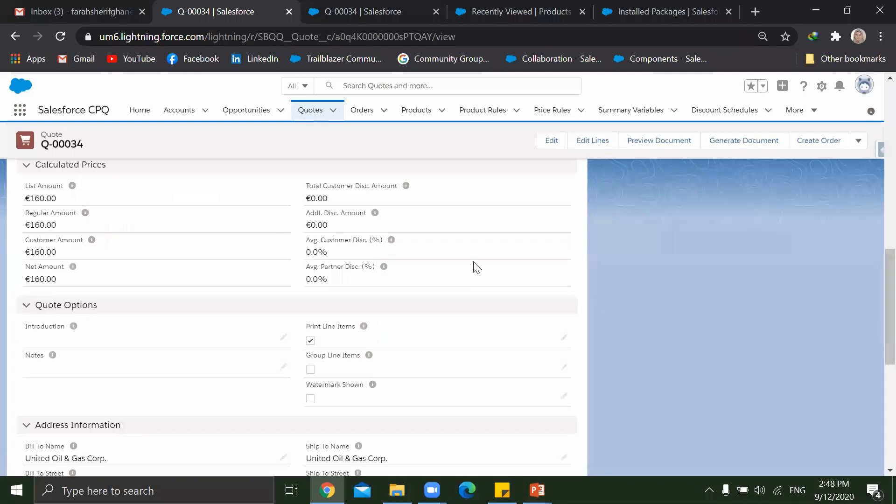
pyautogui.click(590, 141)
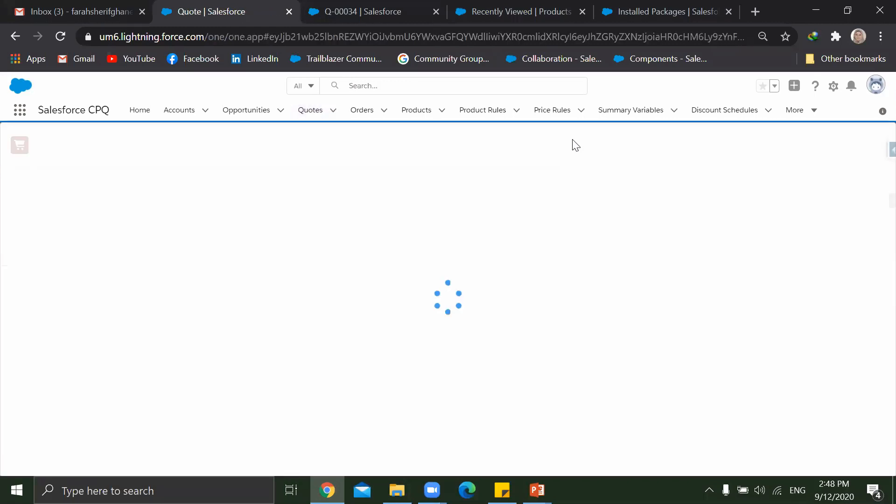
pyautogui.click(475, 155)
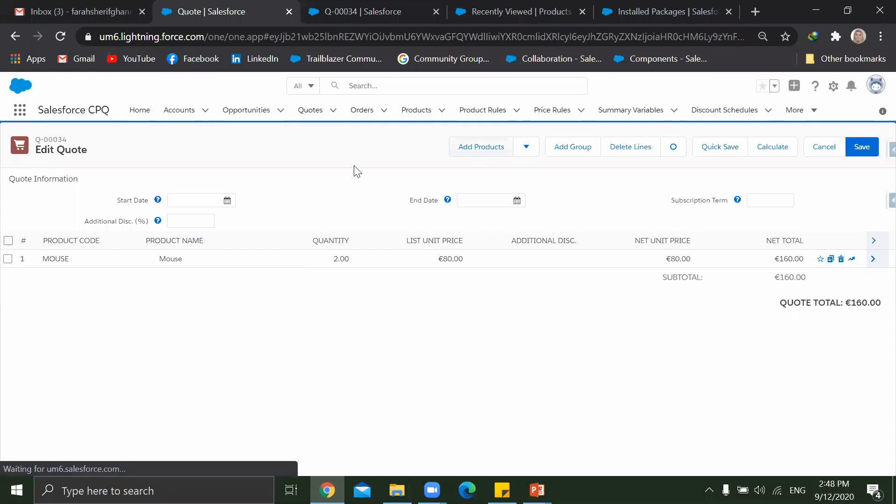
pyautogui.click(363, 152)
pyautogui.write('home')
pyautogui.press('Return')
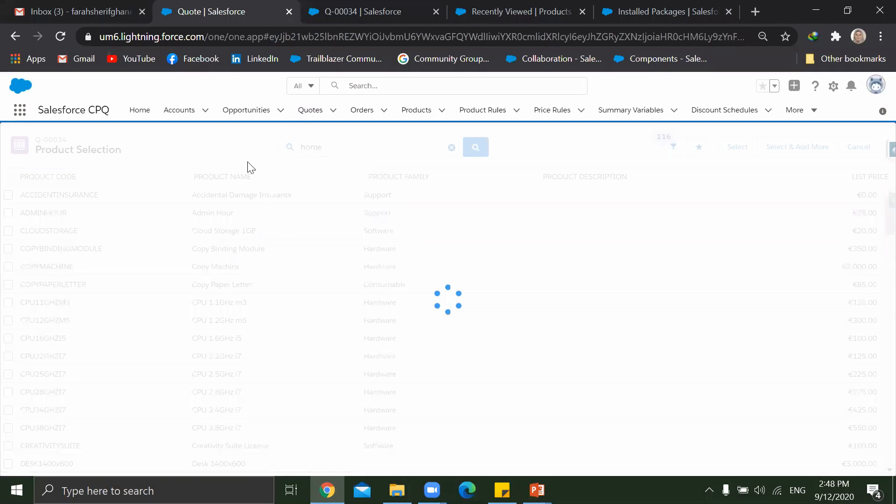
pyautogui.click(9, 195)
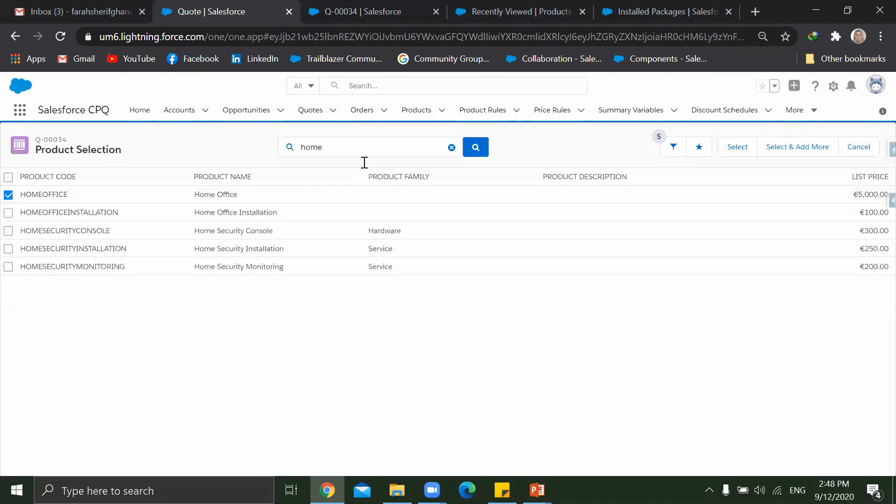
pyautogui.click(738, 147)
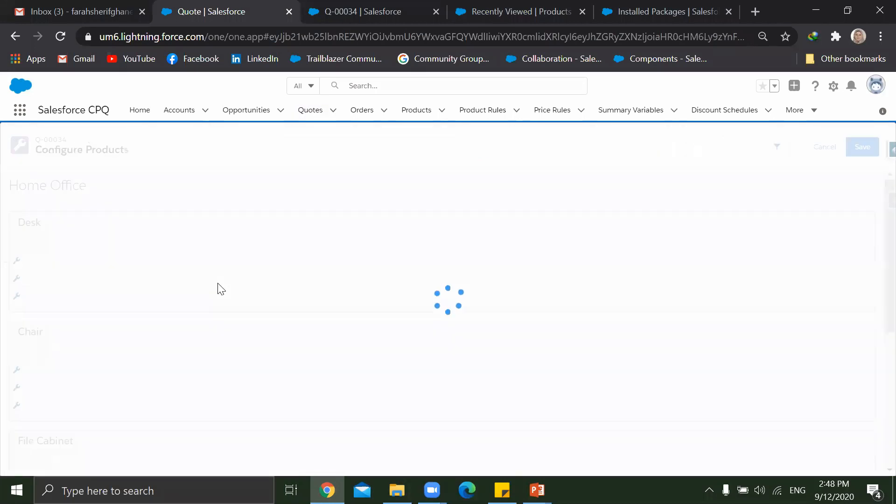
# Step: Check the Other Options feature in the Home Office configuration, and cancel both the configuration and the product selection
pyautogui.scroll(-10, 218, 294)
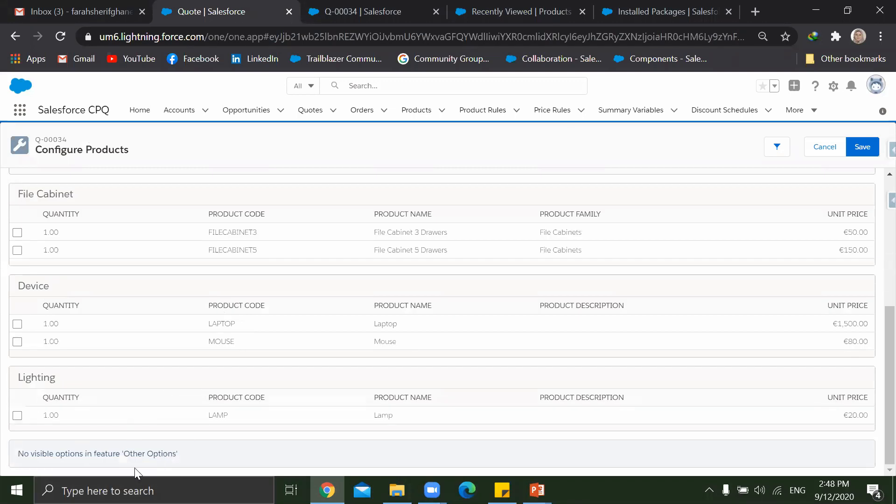
pyautogui.click(823, 148)
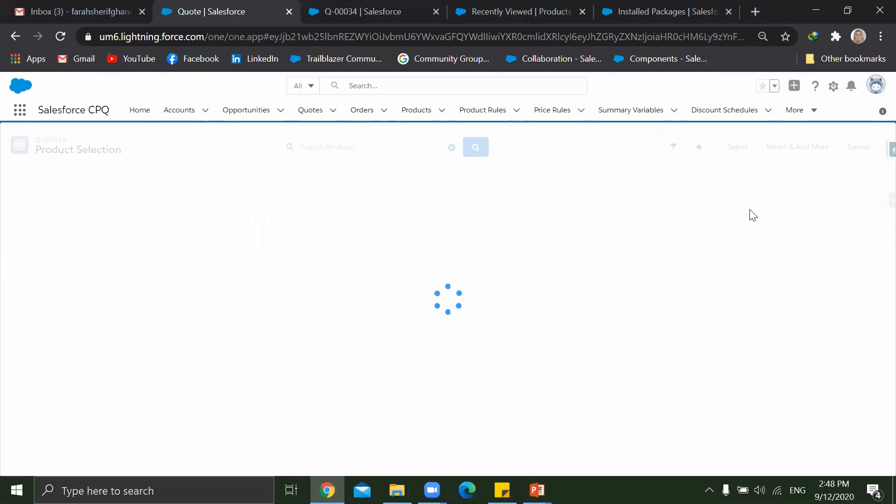
pyautogui.click(857, 148)
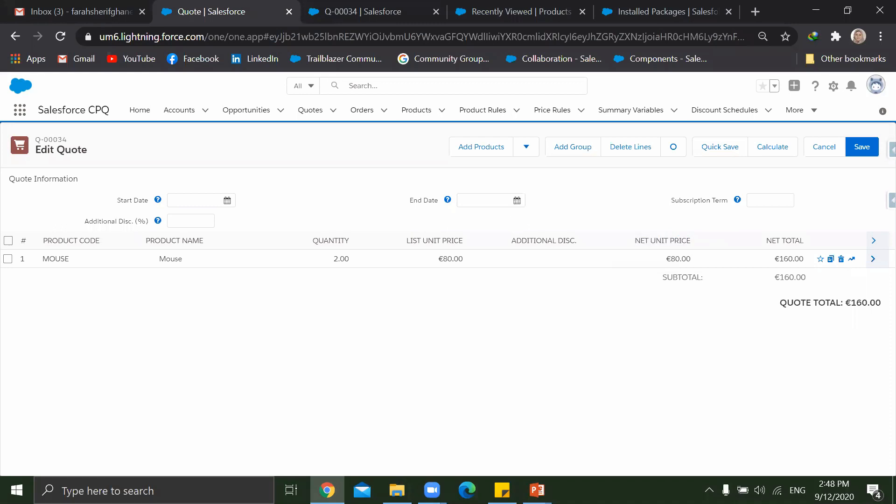
# Step: Switch to the PowerPoint slide show on product rules, and look through the recently viewed products in Salesforce
pyautogui.click(537, 490)
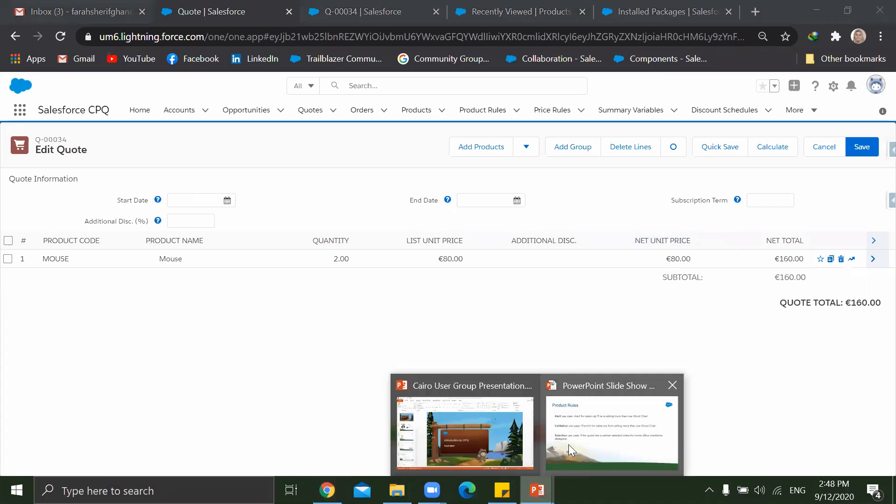
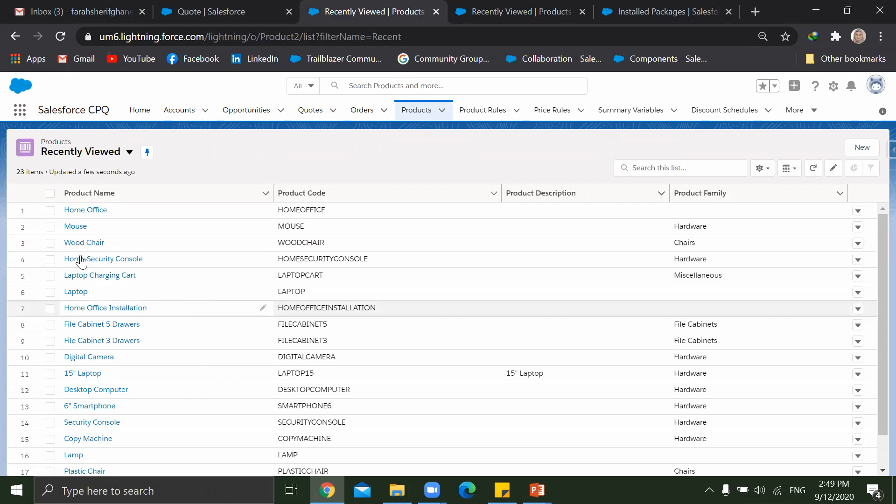
pyautogui.scroll(-2, 140, 308)
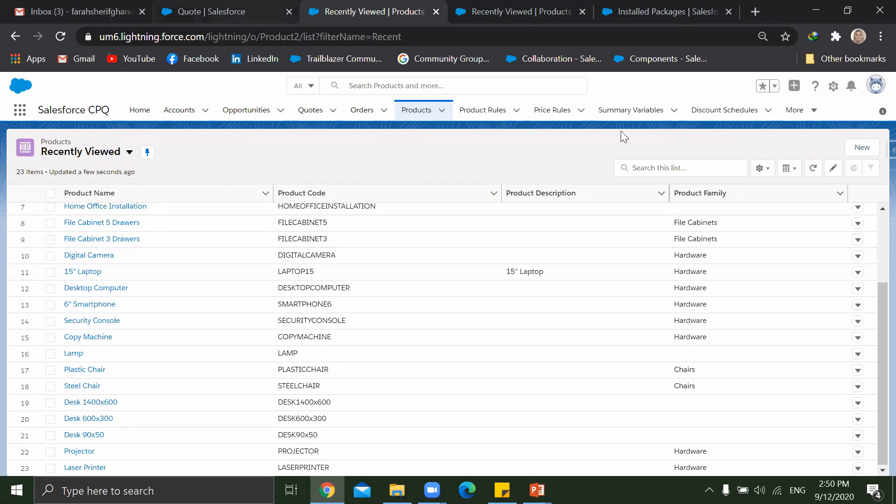
# Step: Start a new summary variable named Sum of Chairs with Sum as its aggregate function
pyautogui.click(630, 110)
pyautogui.click(756, 149)
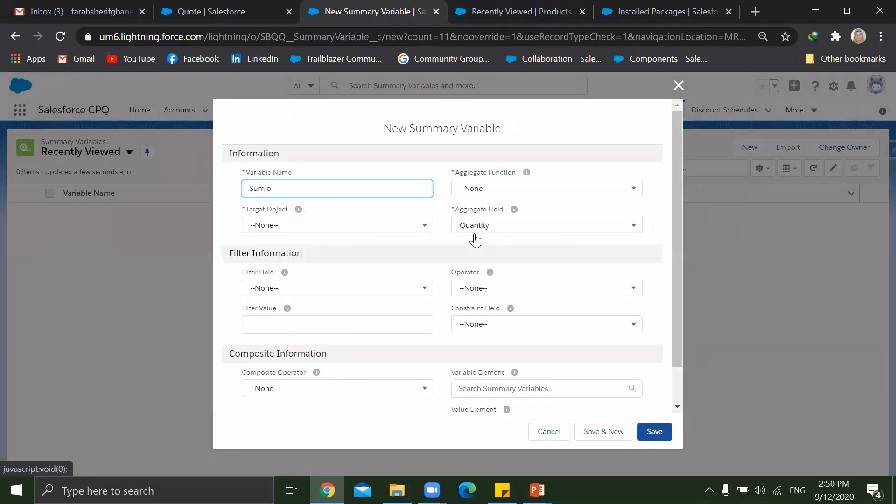
pyautogui.write('Sum of Chairs')
pyautogui.click(482, 190)
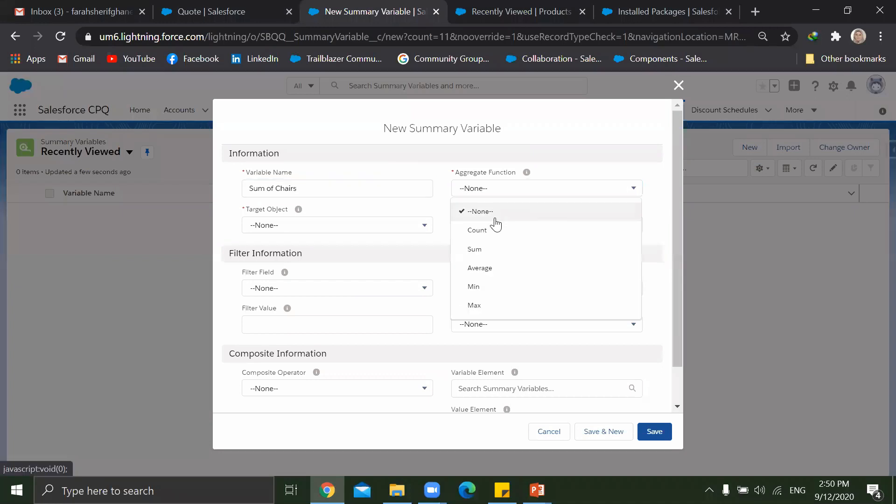
pyautogui.click(490, 249)
# Step: Set the summary variable's target object to Product Option and its filter field to Product Family
pyautogui.click(383, 230)
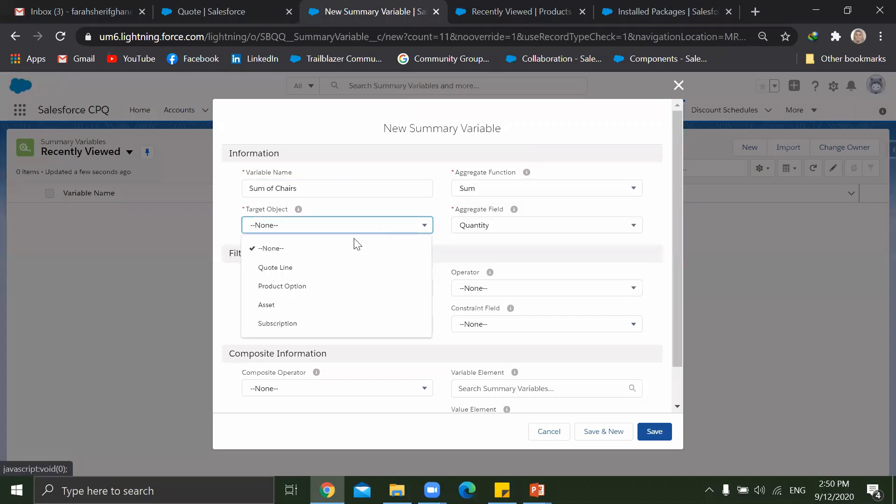
pyautogui.click(321, 287)
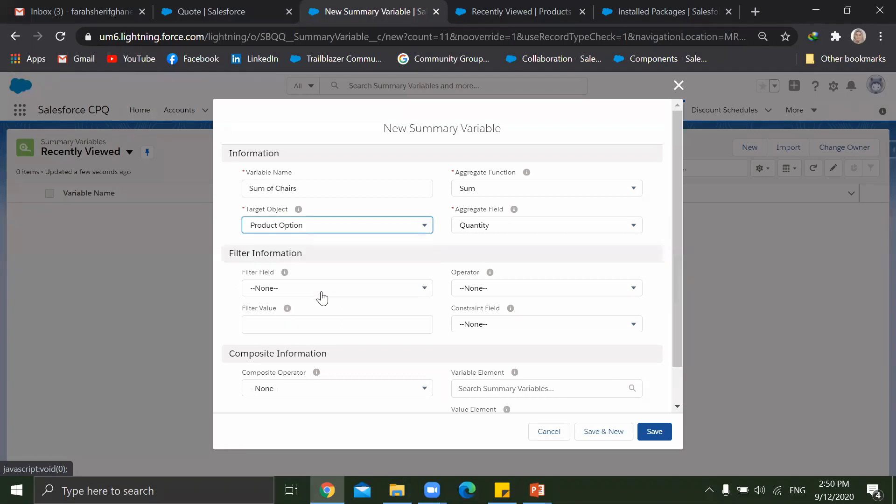
pyautogui.click(300, 294)
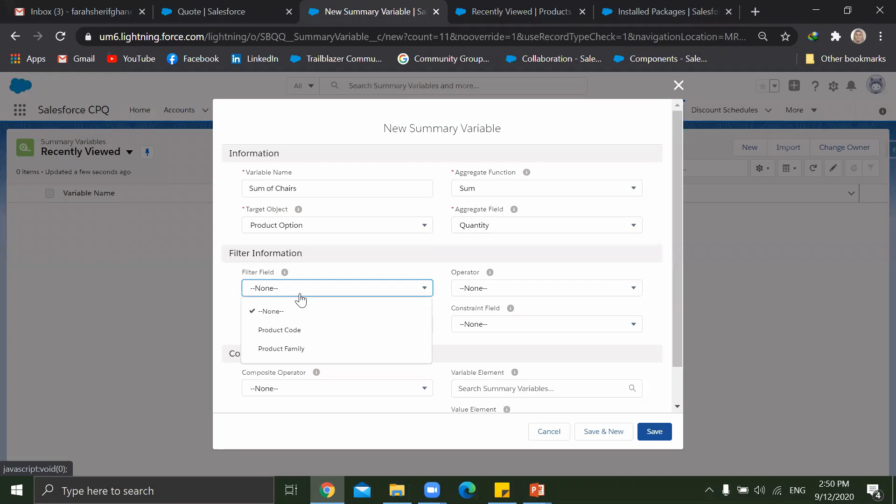
pyautogui.click(300, 349)
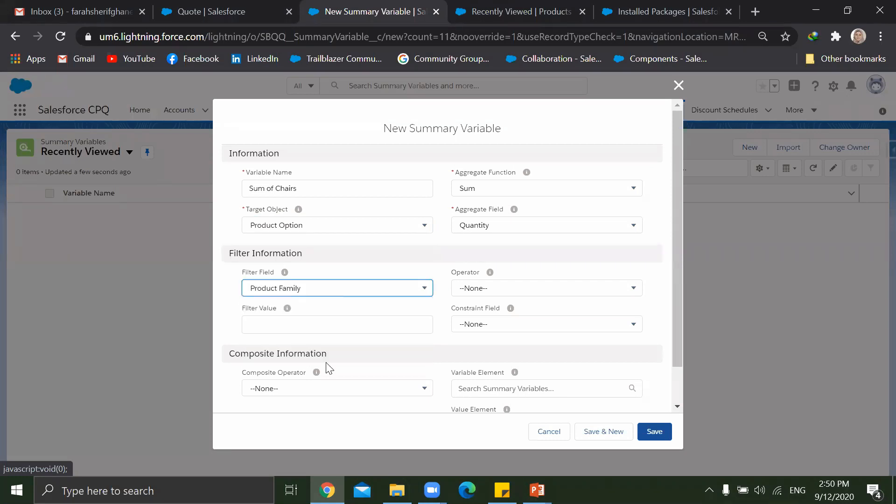
# Step: Set the filter operator to equals and the filter value to Chairs, and save the Sum of Chairs summary variable
pyautogui.click(503, 293)
pyautogui.click(480, 299)
pyautogui.click(347, 328)
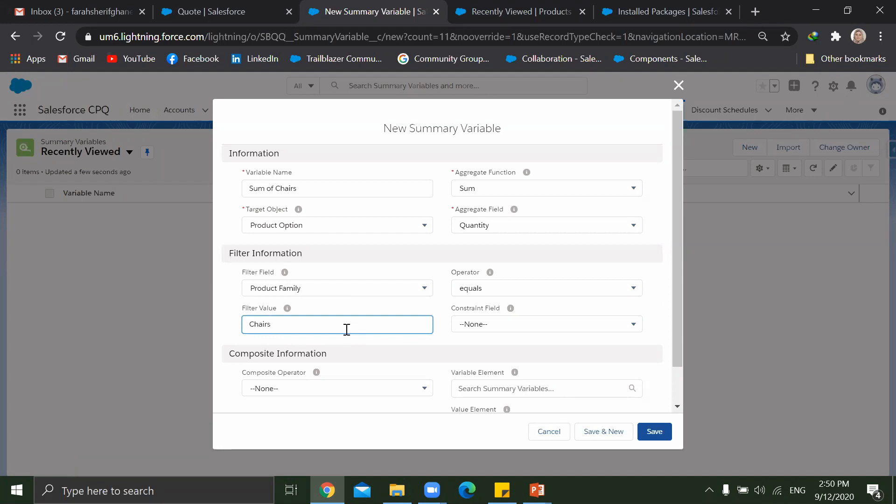
pyautogui.click(602, 354)
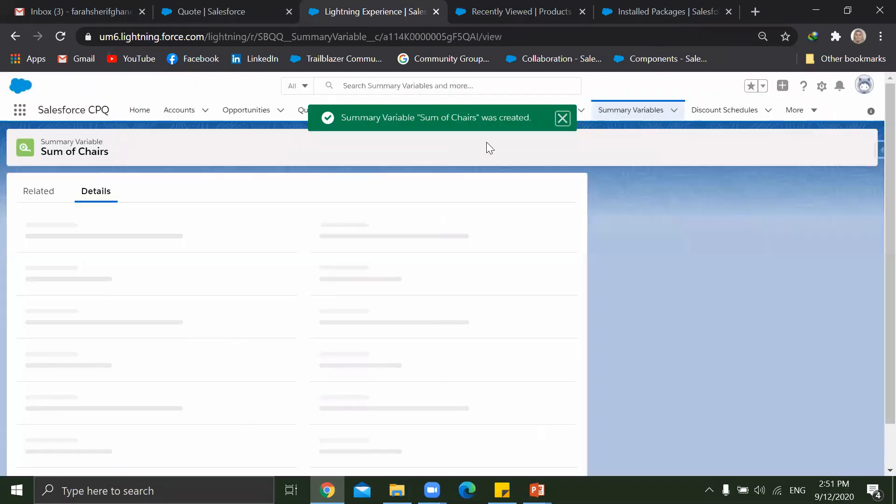
pyautogui.click(562, 117)
# Step: Open the Selling more than one Wood Chair product rule for editing and close it without changes
pyautogui.click(482, 110)
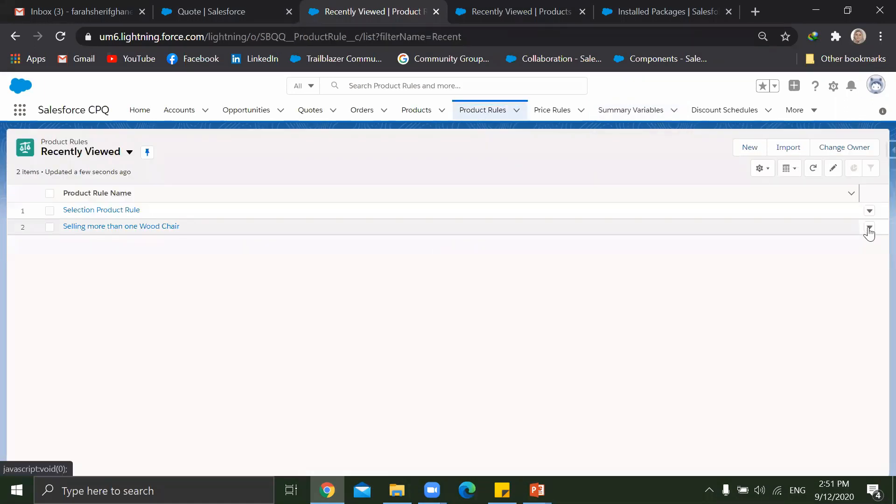
pyautogui.click(868, 228)
pyautogui.click(847, 247)
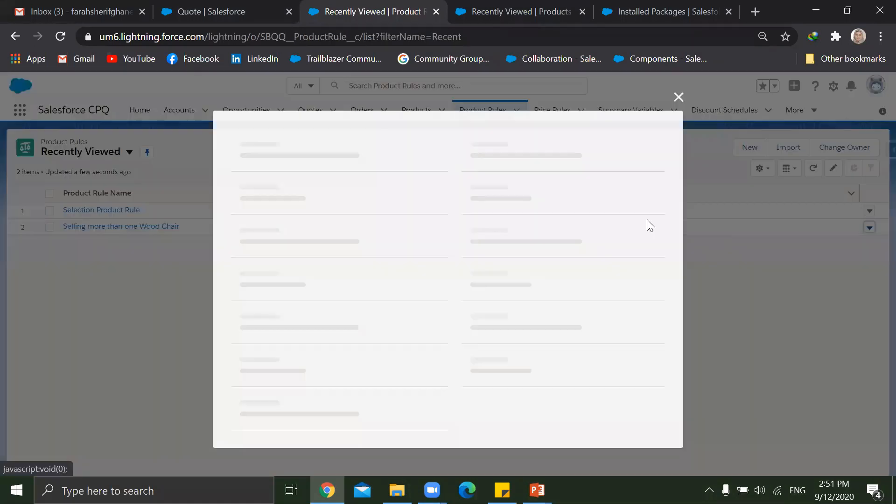
pyautogui.click(677, 86)
# Step: Toggle the Active setting of the Selection Product Rule and save the rule
pyautogui.click(869, 211)
pyautogui.click(850, 238)
pyautogui.click(455, 167)
pyautogui.click(656, 433)
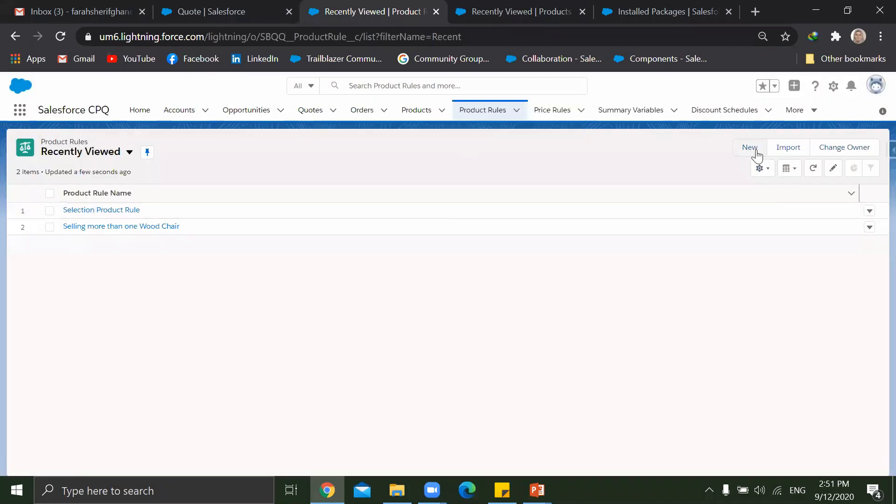
# Step: Start a new active product rule named Sum of Chairs in a bundle with Alert as its type
pyautogui.click(749, 147)
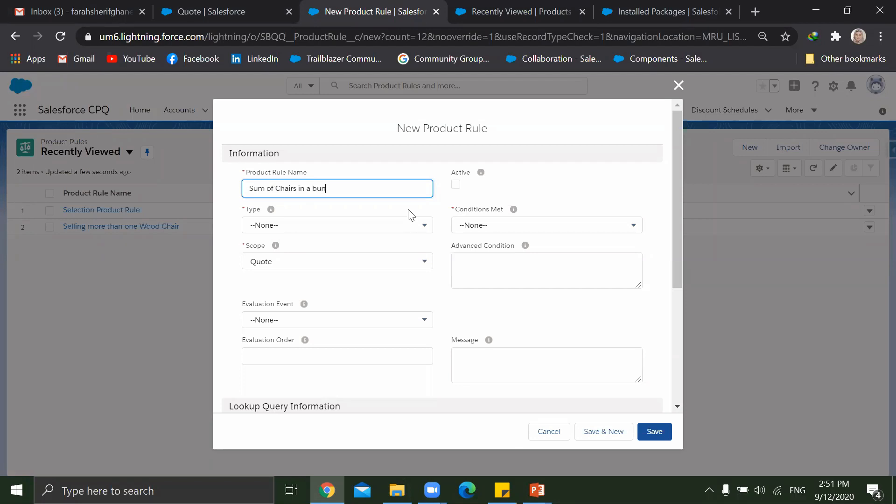
pyautogui.click(456, 185)
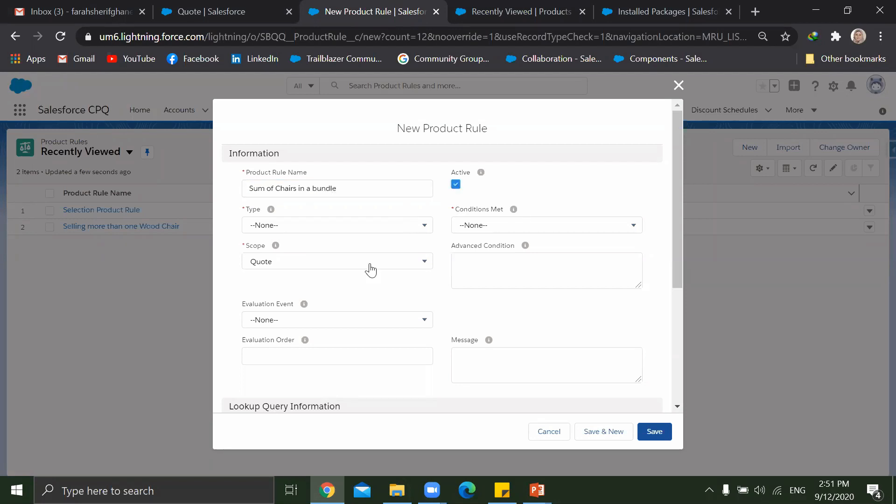
pyautogui.click(334, 232)
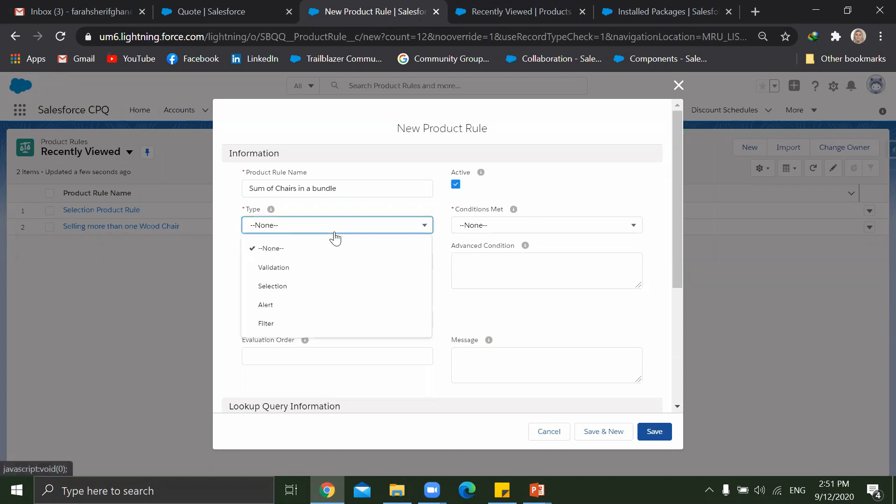
pyautogui.click(313, 306)
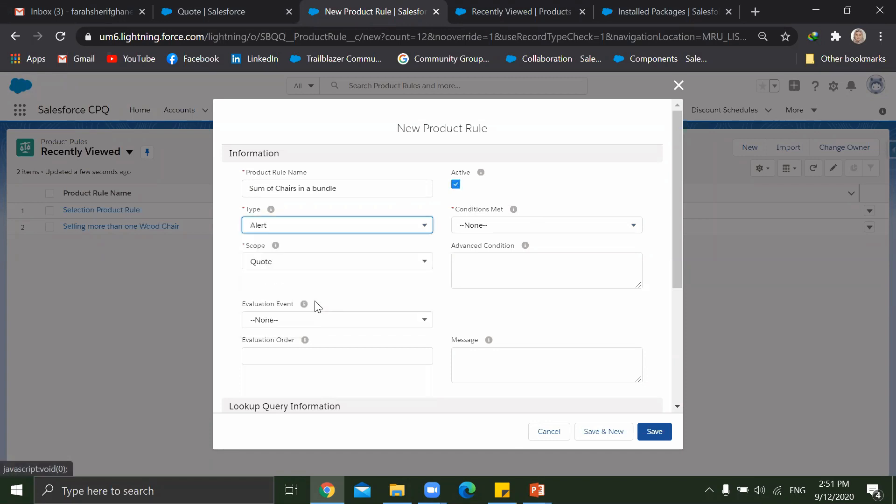
# Step: Set the product rule's scope to Product, its conditions met to All and its evaluation event to Save
pyautogui.click(322, 269)
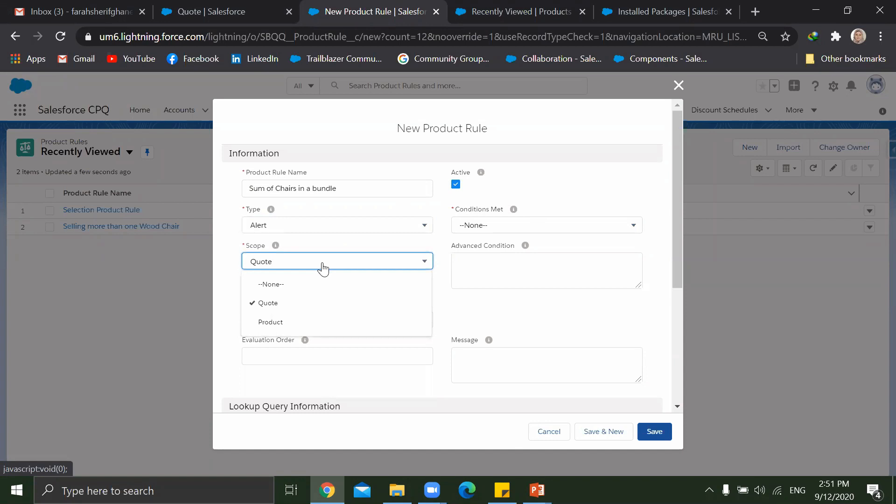
pyautogui.click(320, 317)
pyautogui.click(475, 228)
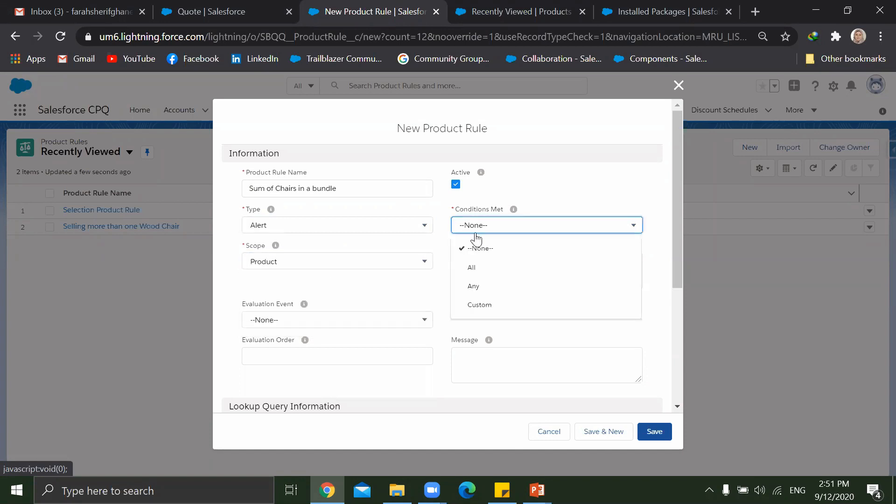
pyautogui.click(486, 263)
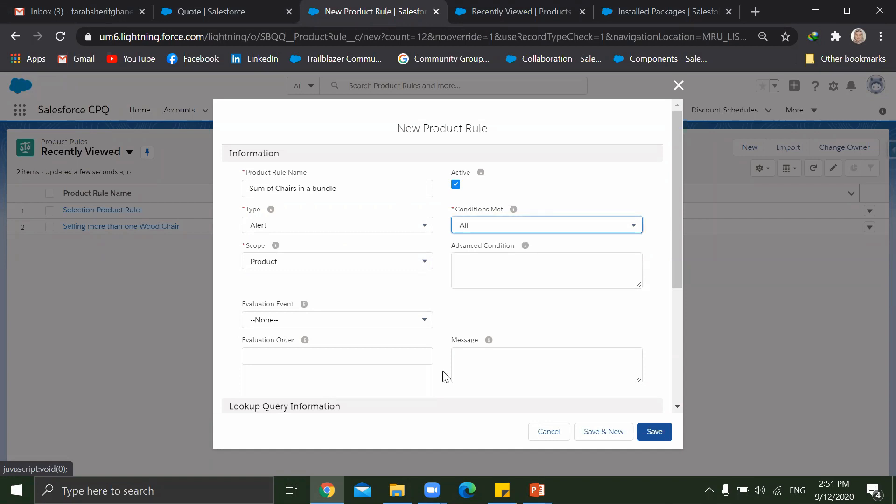
pyautogui.click(270, 322)
pyautogui.click(283, 379)
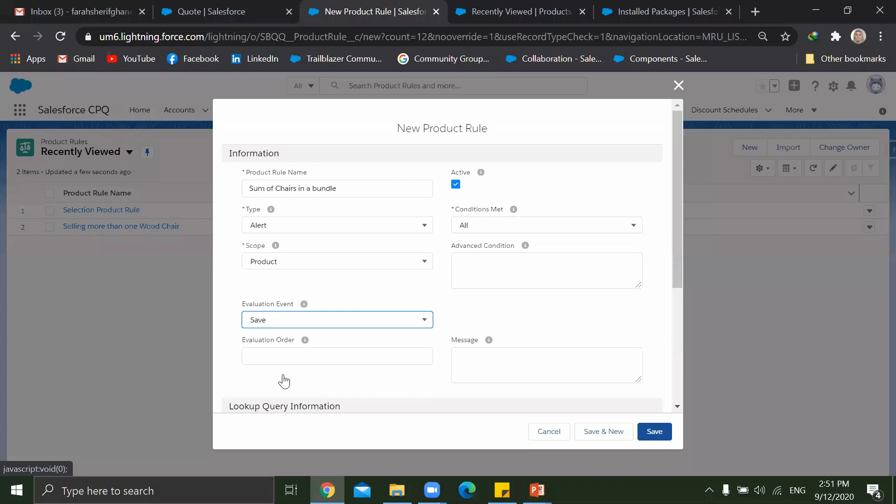
# Step: Enter the message "Sum of Chairs in this bundle must not exceed 2" and save the product rule
pyautogui.click(535, 373)
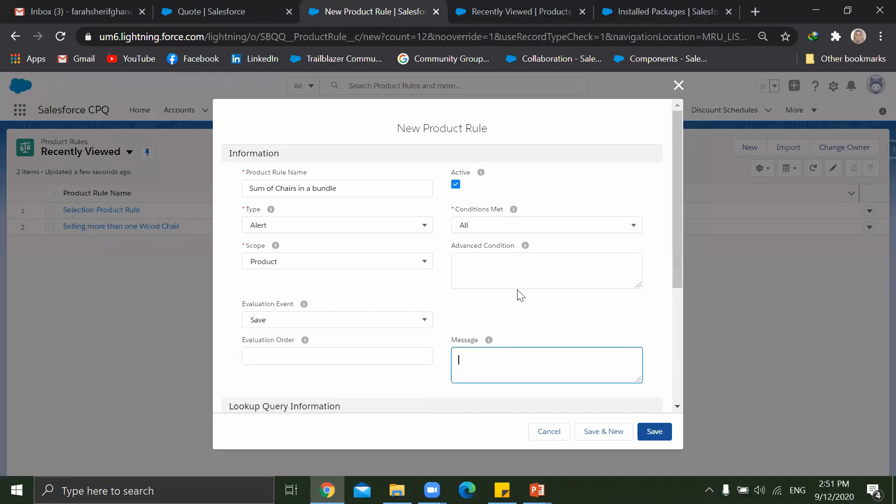
pyautogui.write('Sum of Chairs in this bundle mu')
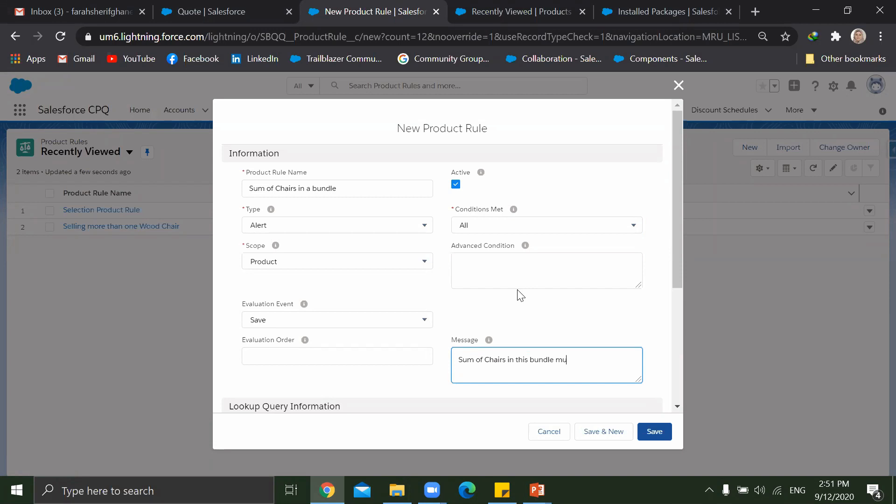
pyautogui.write('ed 2')
pyautogui.click(656, 432)
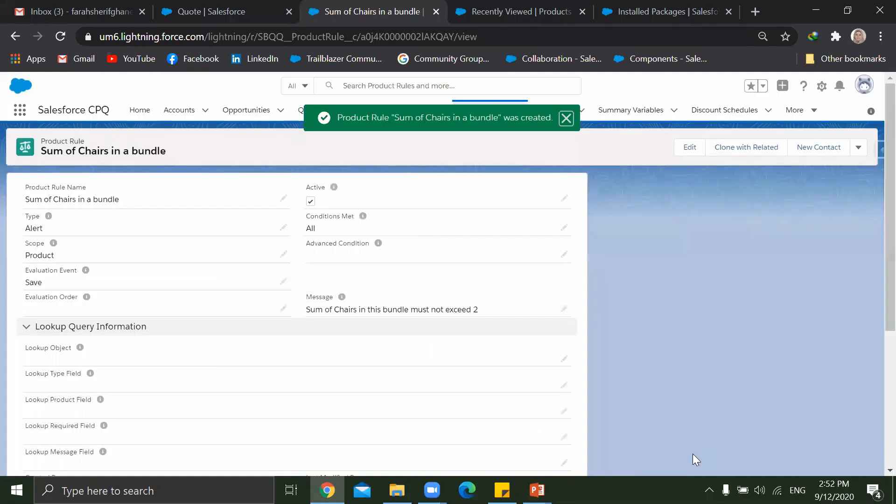
# Step: Start a new error condition for the product rule with Sum of Chairs as its tested variable
pyautogui.scroll(-5, 449, 265)
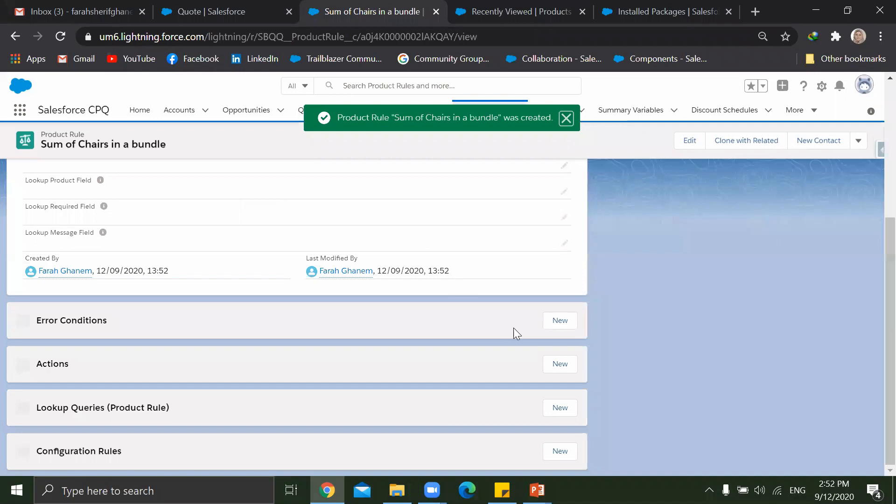
pyautogui.click(560, 320)
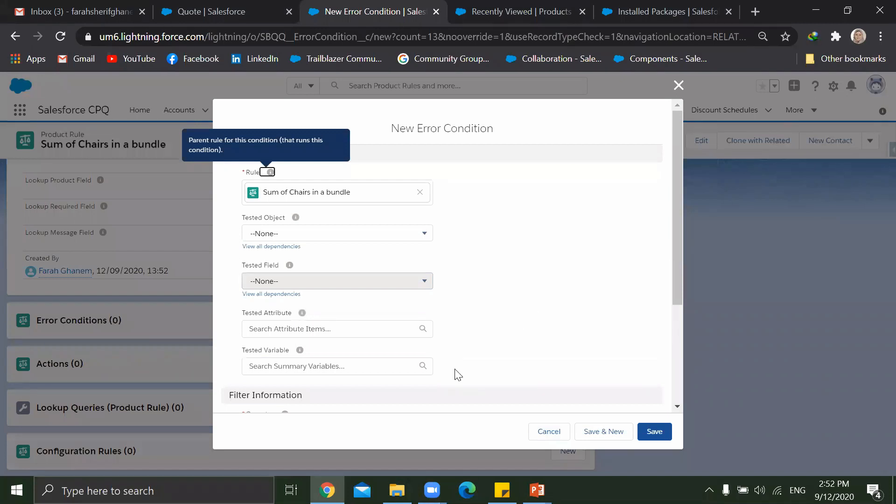
pyautogui.click(366, 365)
pyautogui.scroll(-3, 358, 364)
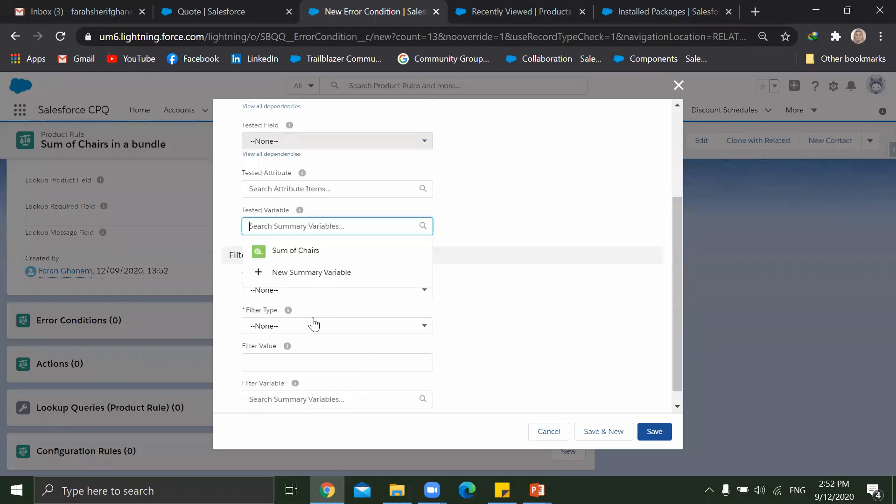
pyautogui.click(303, 260)
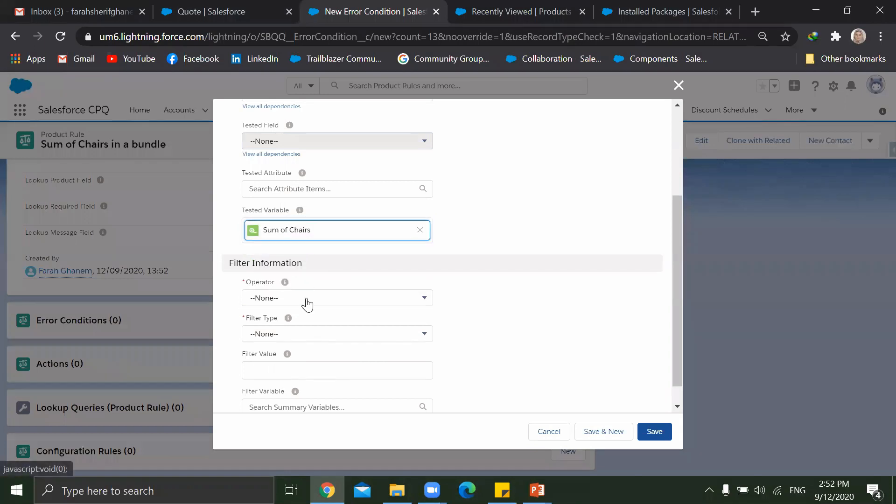
# Step: Set the error condition's operator to greater than, filter type to Value and filter value to 2, and save it
pyautogui.click(306, 298)
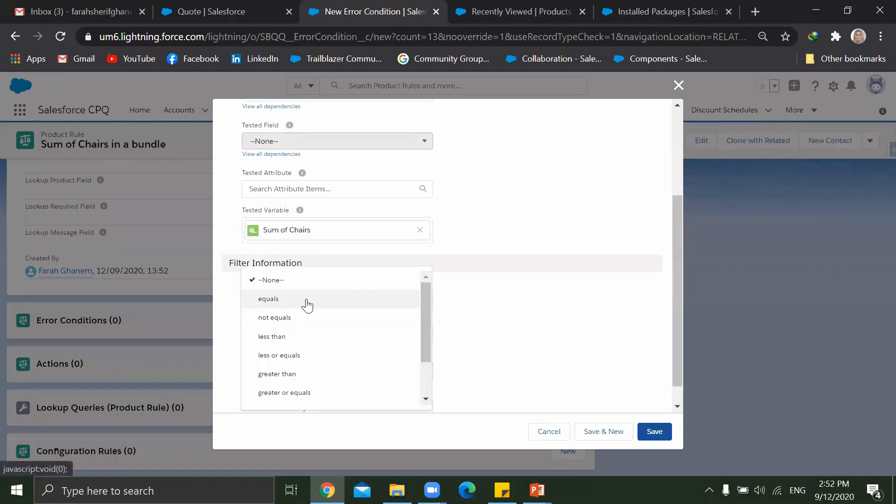
pyautogui.click(305, 374)
pyautogui.click(296, 334)
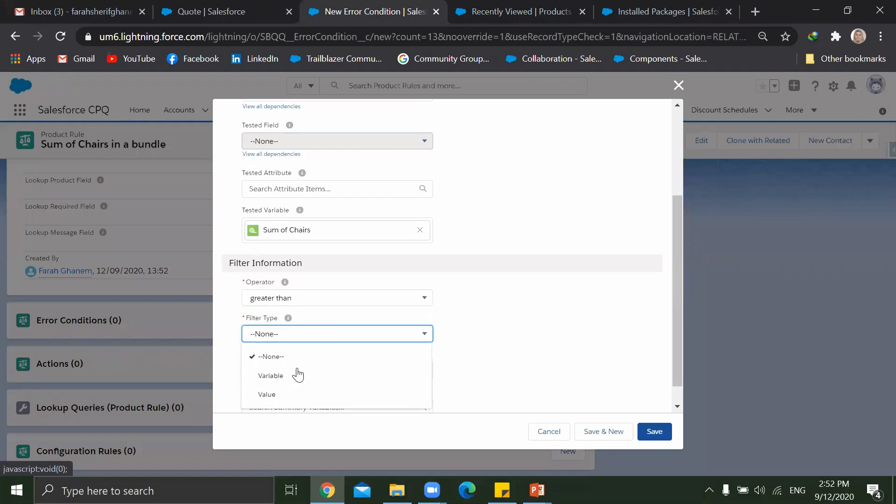
pyautogui.click(294, 394)
pyautogui.click(296, 368)
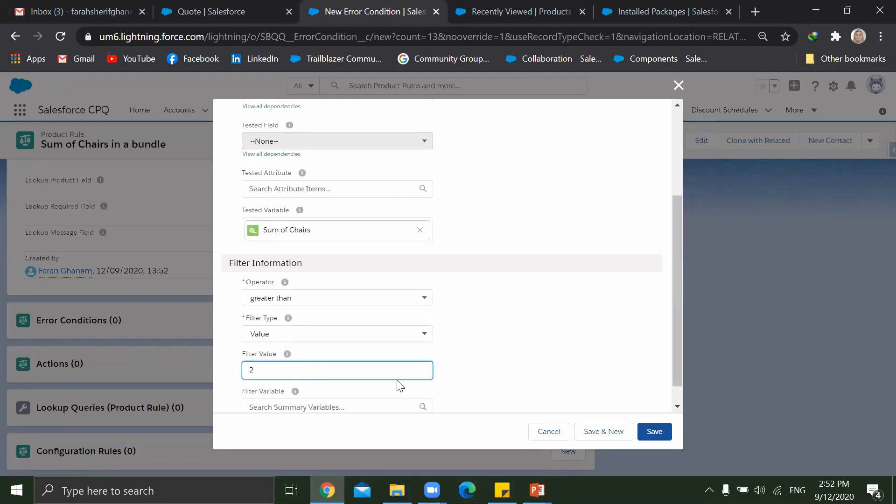
pyautogui.write('2')
pyautogui.press('Return')
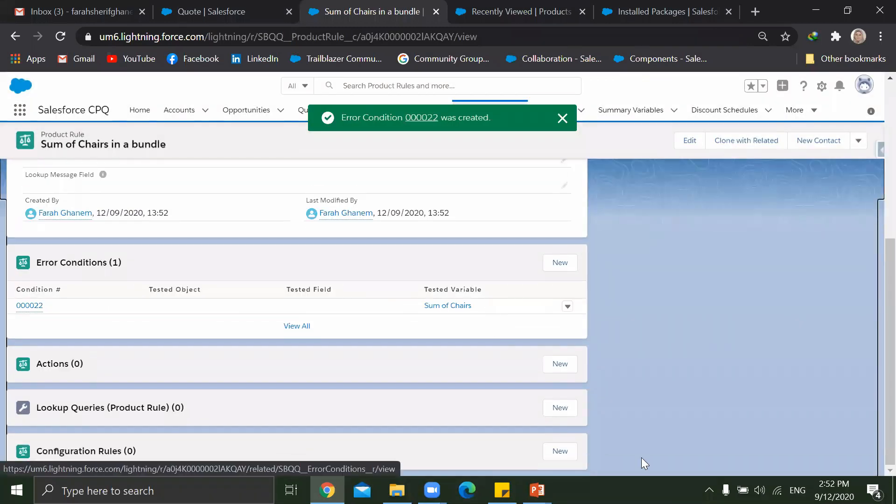
# Step: Add an active configuration rule that applies the Sum of Chairs in a bundle rule to the Home Office product
pyautogui.click(562, 455)
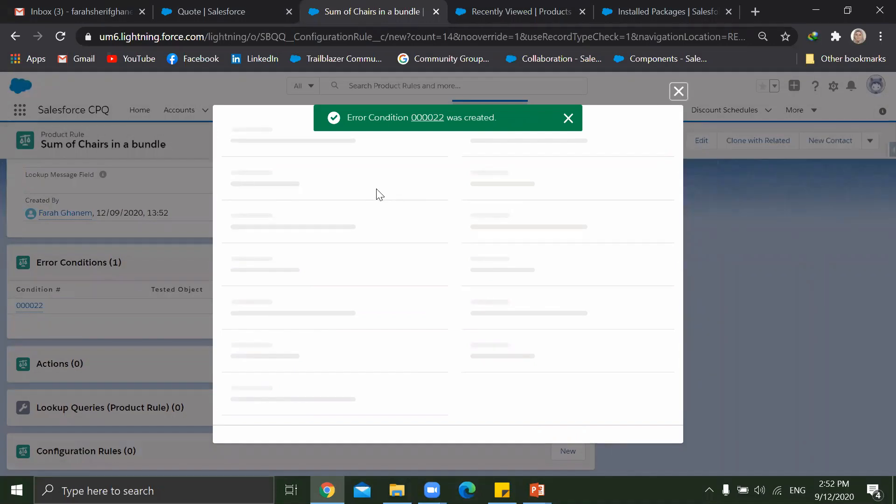
pyautogui.click(247, 215)
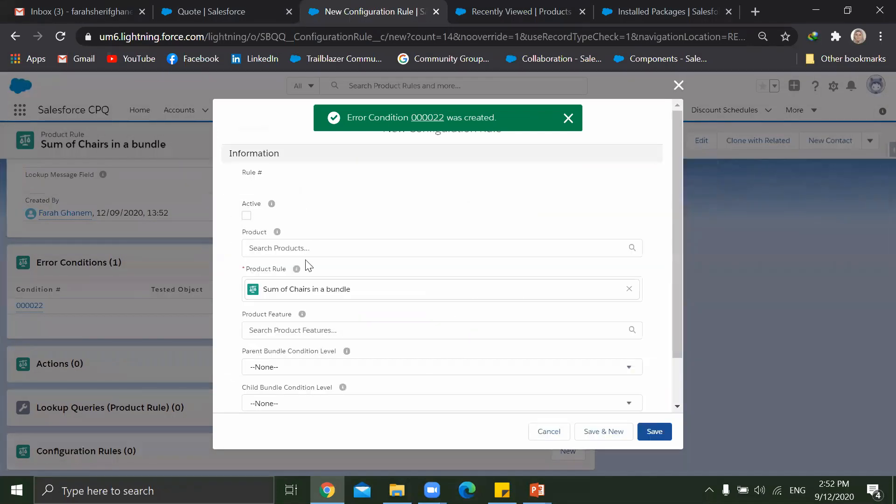
pyautogui.click(312, 247)
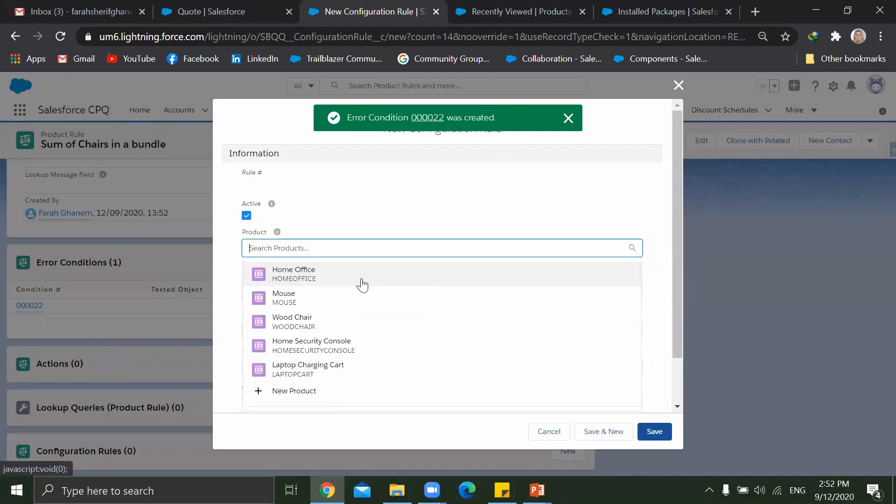
pyautogui.click(362, 281)
pyautogui.click(654, 431)
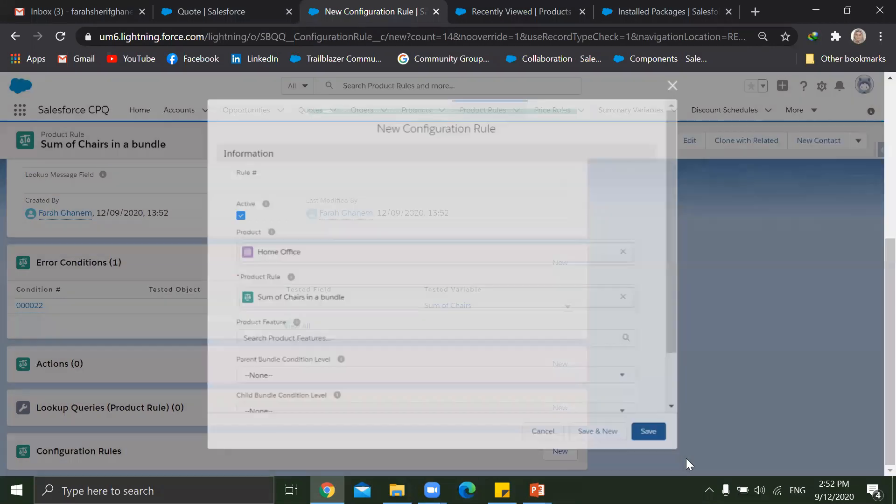
# Step: Return to the open quote, reload its line editor and start adding products
pyautogui.click(253, 13)
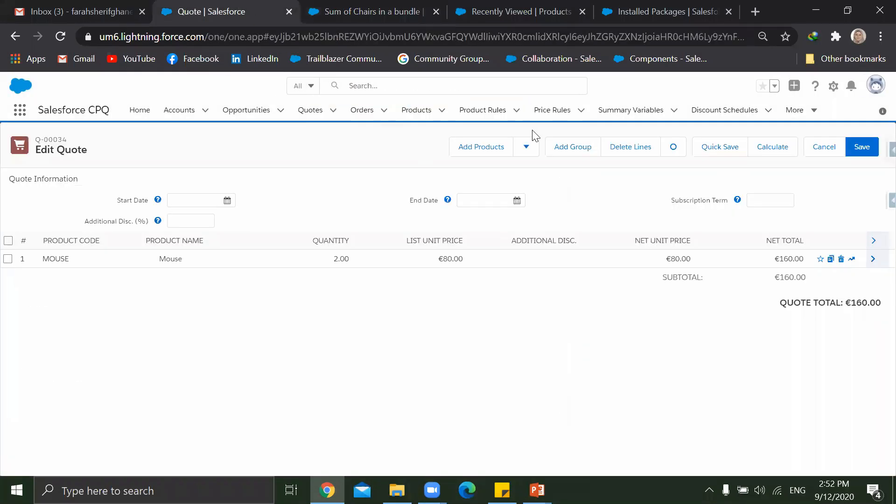
pyautogui.click(60, 37)
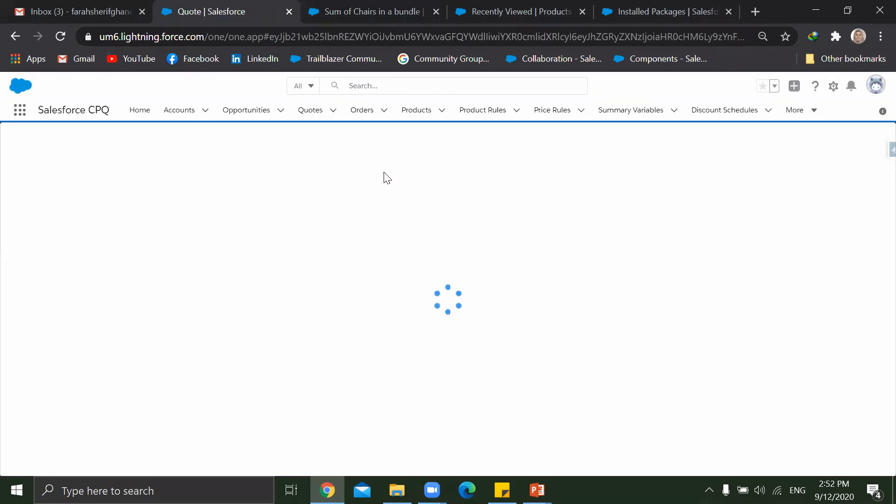
pyautogui.click(486, 153)
# Step: Search the products for "home off" and select Home Office for configuration
pyautogui.click(356, 150)
pyautogui.write('ho')
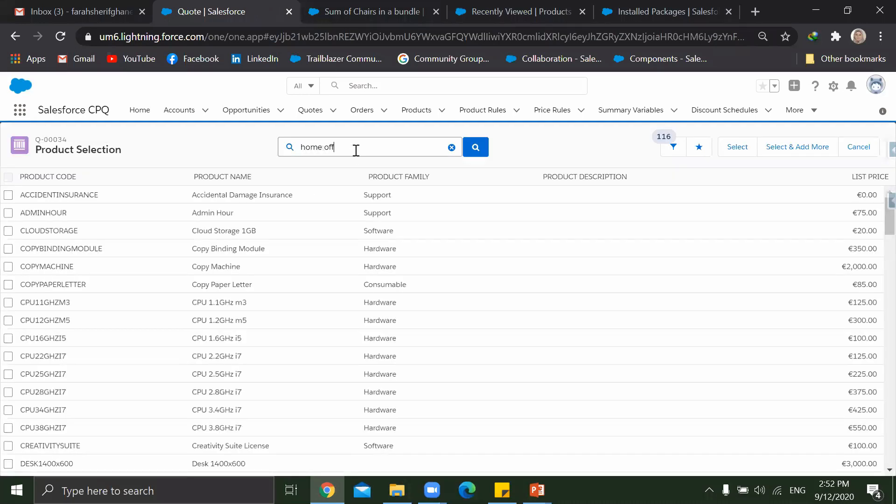
pyautogui.write('me off')
pyautogui.press('Return')
pyautogui.click(8, 195)
pyautogui.click(726, 147)
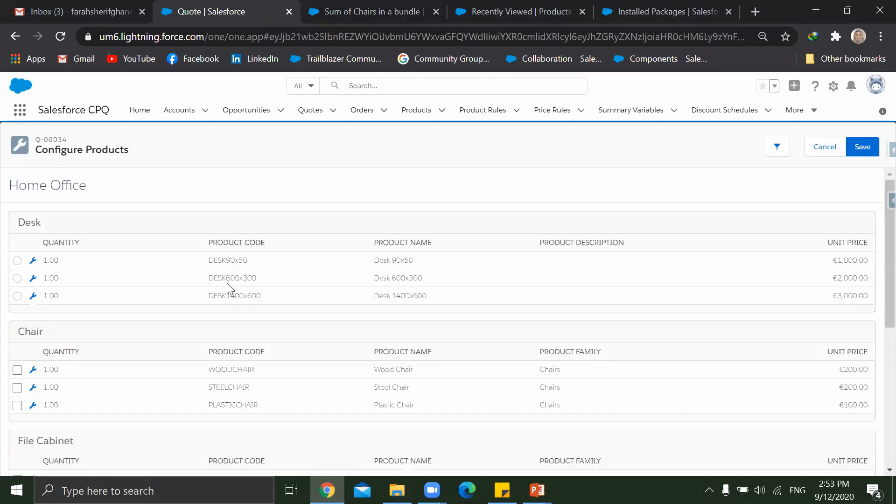
# Step: Choose Desk 90x50, Wood Chair and Steel Chair as options in the Home Office bundle
pyautogui.click(17, 263)
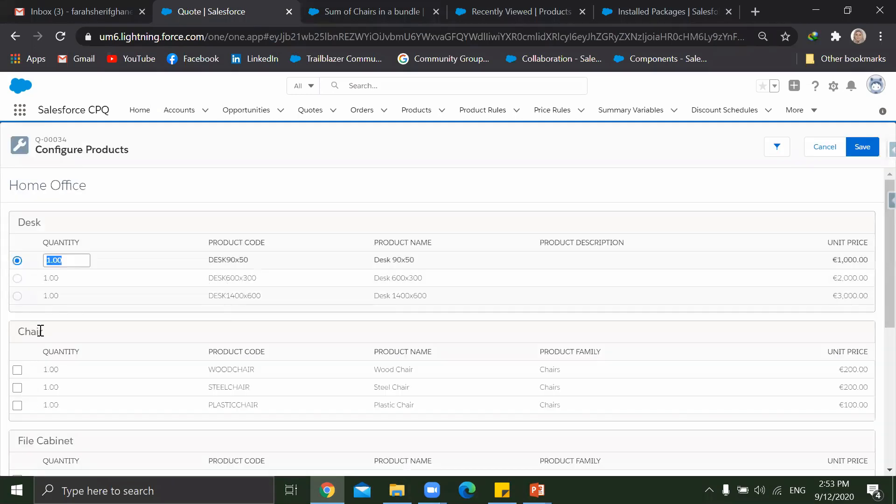
pyautogui.scroll(-3, 36, 316)
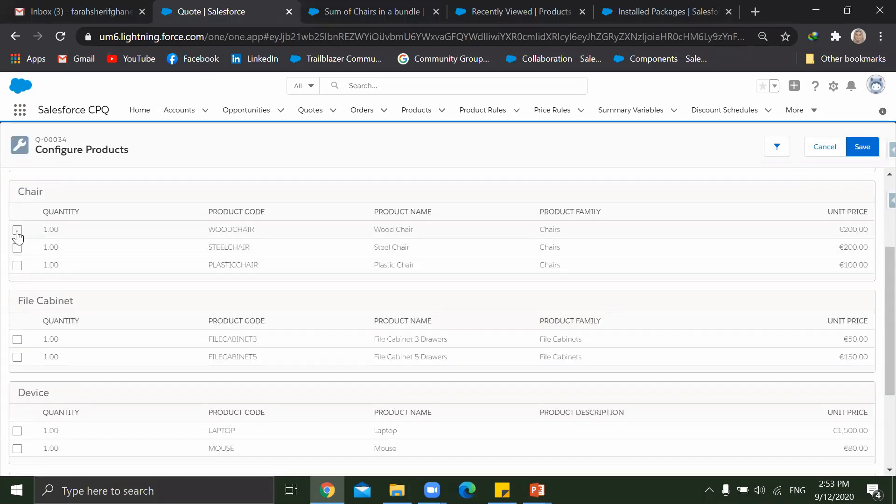
pyautogui.click(17, 230)
pyautogui.click(17, 248)
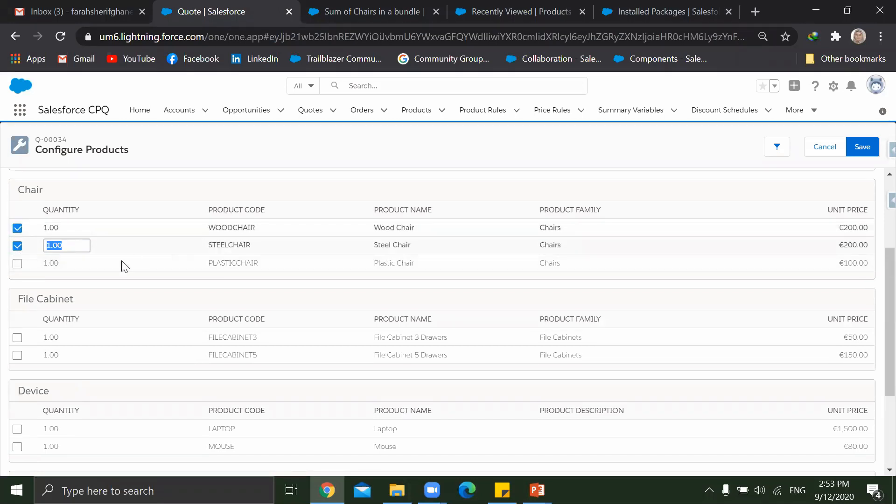
# Step: Try to save the bundle with Plastic Chair added as a third chair, cancel the alert and deselect Plastic Chair
pyautogui.click(18, 265)
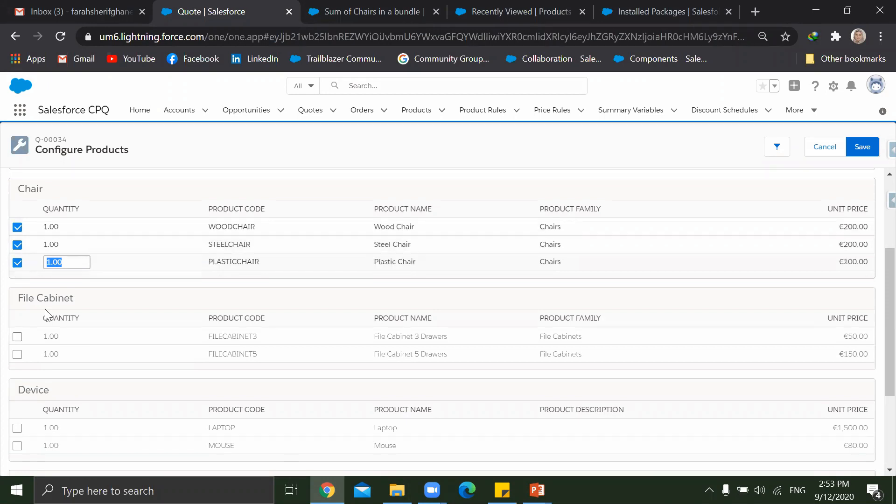
pyautogui.click(857, 150)
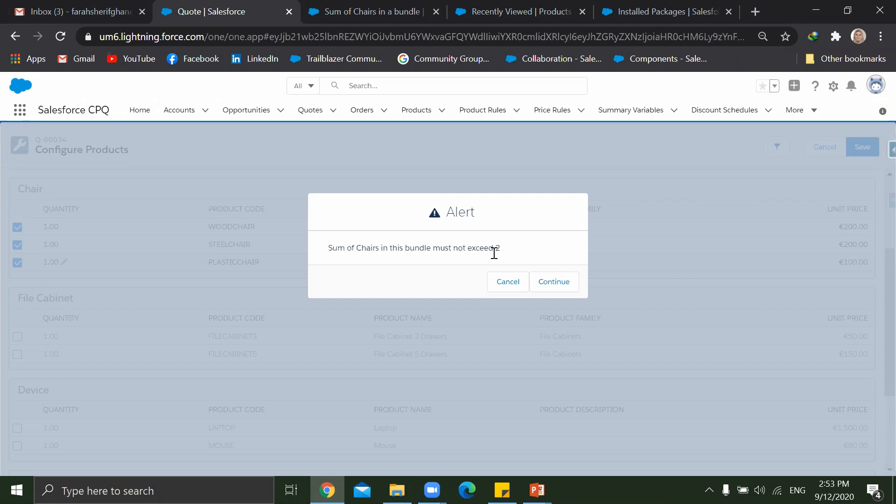
pyautogui.click(500, 282)
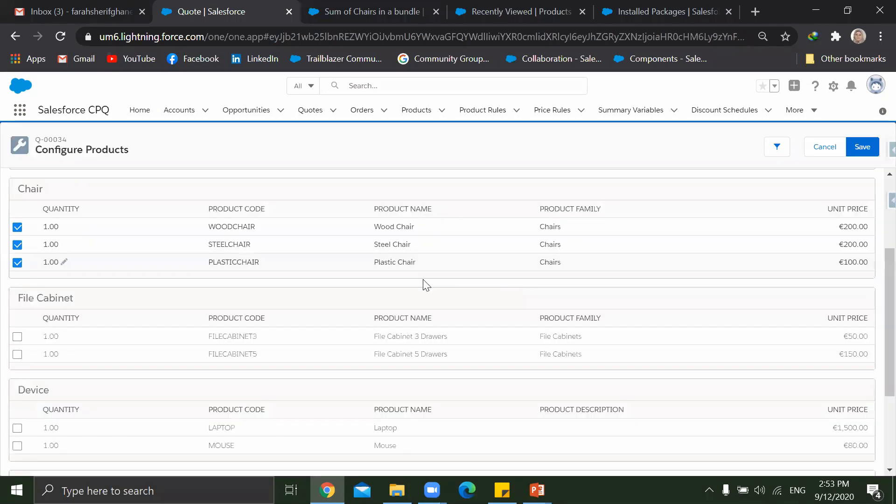
pyautogui.click(18, 263)
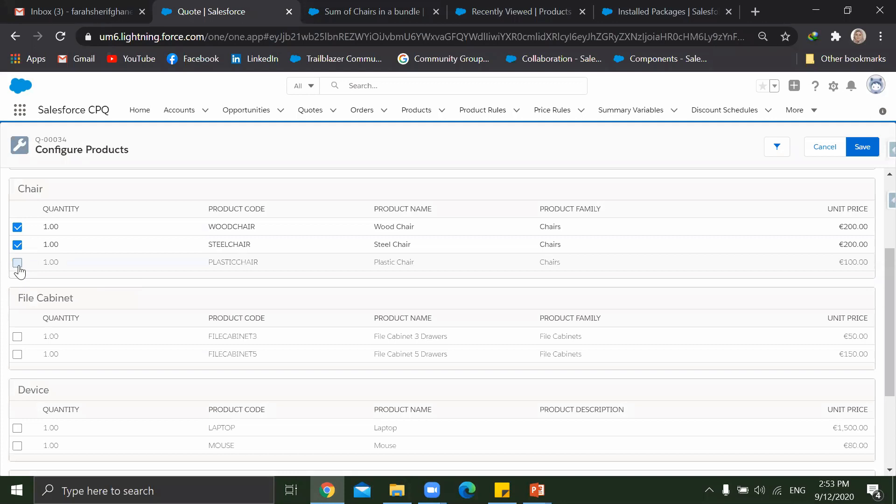
# Step: Try to save the bundle with the Steel Chair quantity set to 2, and cancel the alert
pyautogui.click(56, 244)
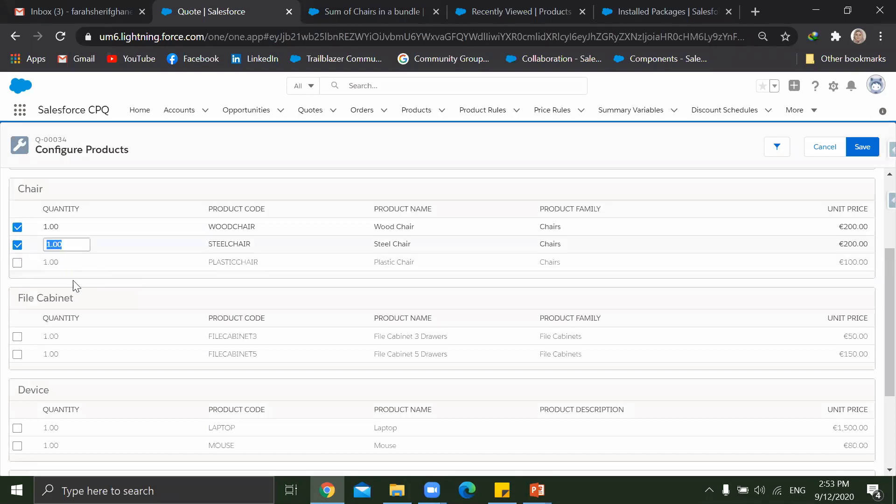
pyautogui.write('2')
pyautogui.click(201, 207)
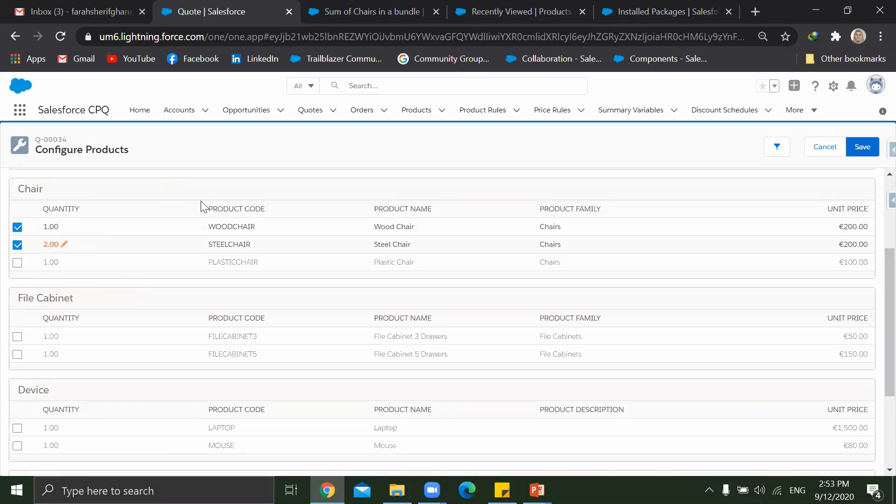
pyautogui.click(862, 148)
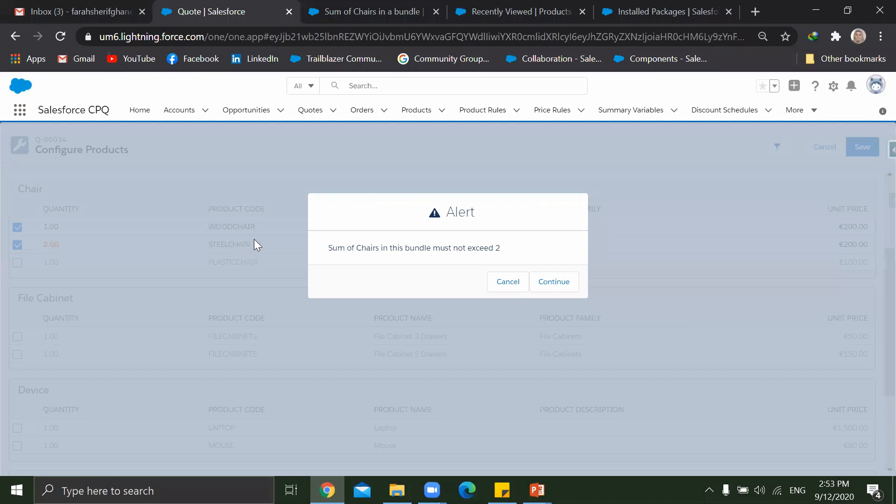
pyautogui.click(504, 282)
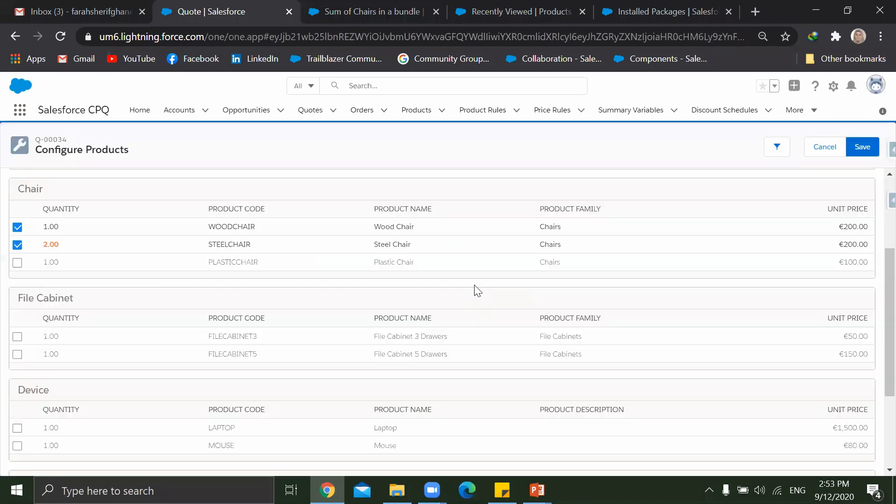
# Step: Set the Steel Chair quantity to 1 and save the Home Office configuration to the quote
pyautogui.click(63, 247)
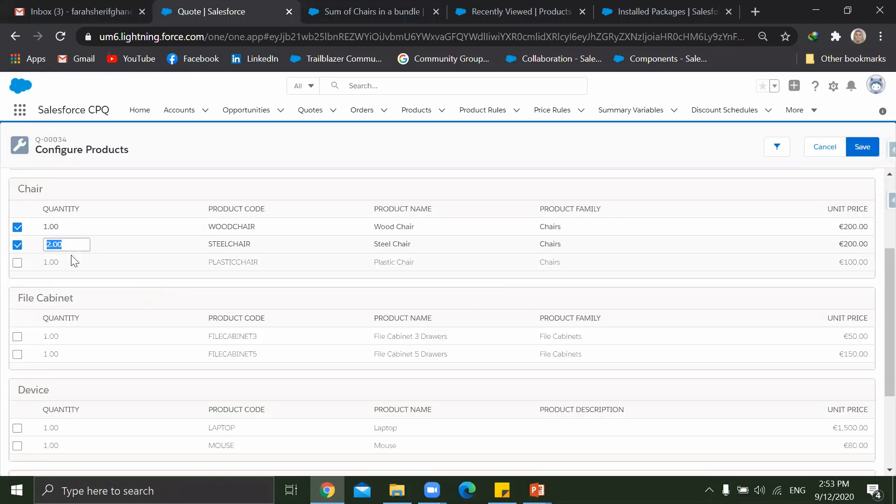
pyautogui.write('1')
pyautogui.click(167, 212)
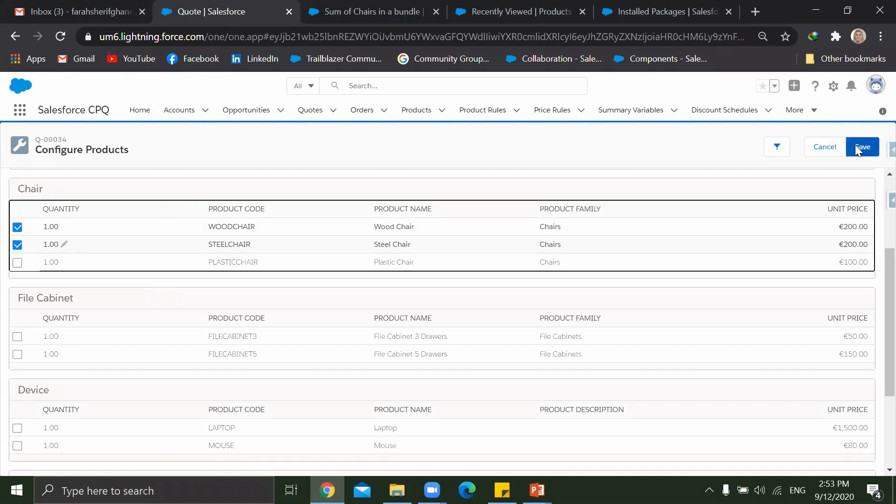
pyautogui.click(855, 146)
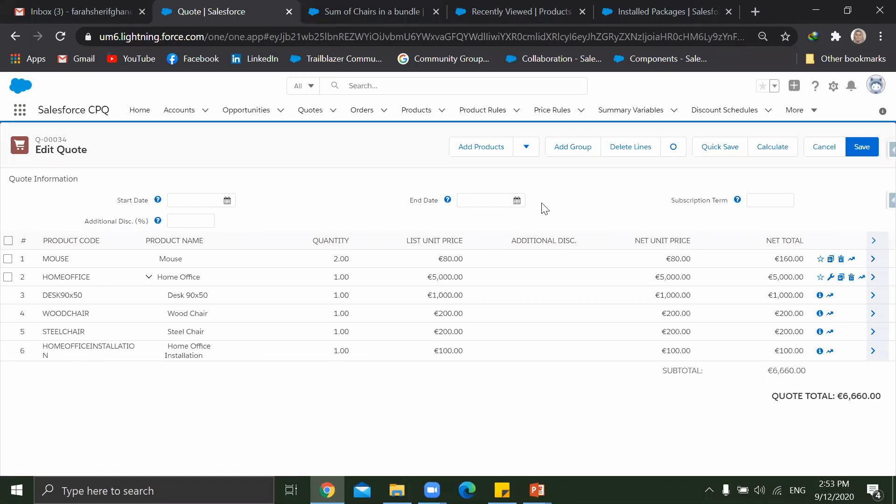
# Step: Switch to the PowerPoint slide show, advance to the Field Sets slide and return to the quote in the browser
pyautogui.hotkey('alt', 'Tab')
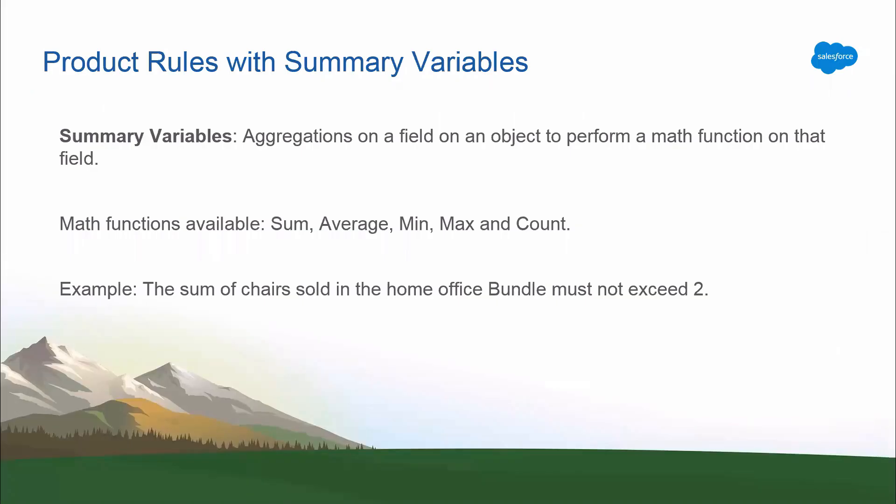
pyautogui.press('Right')
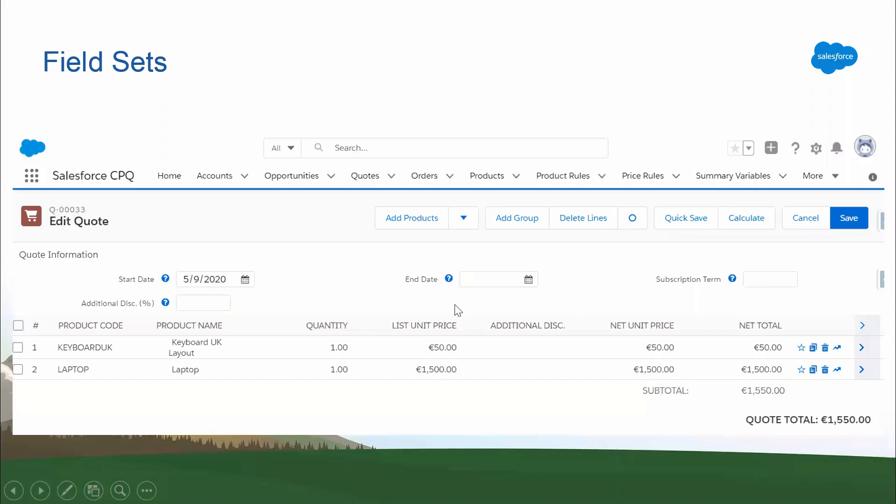
pyautogui.hotkey('alt', 'Tab')
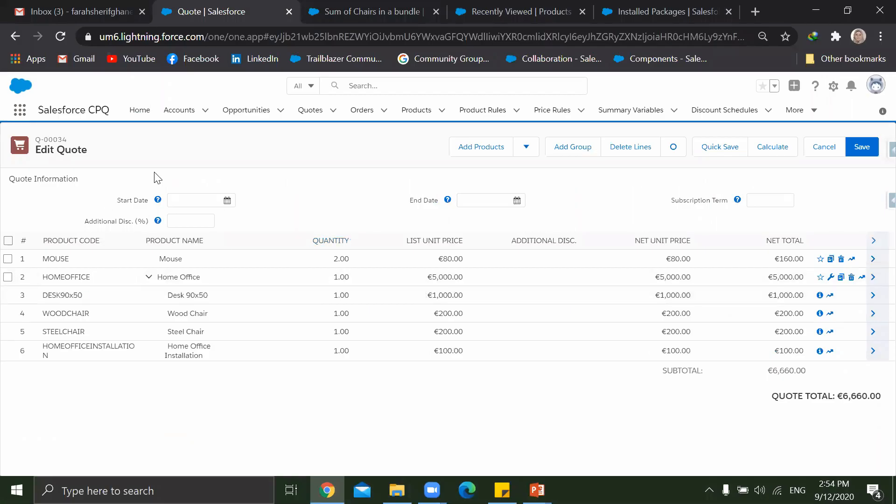
# Step: Go to the Salesforce setup page and open the Quote object in Object Manager, searching for "quot"
pyautogui.moveTo(159, 214)
pyautogui.click(357, 14)
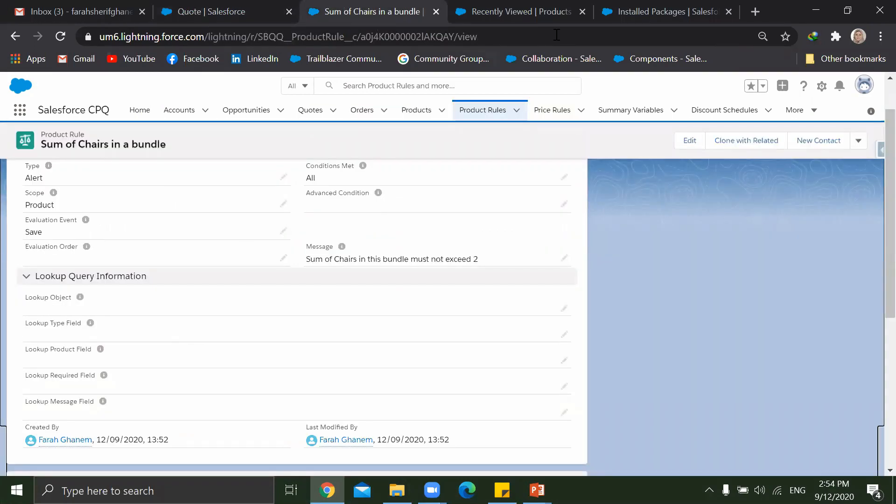
pyautogui.click(658, 12)
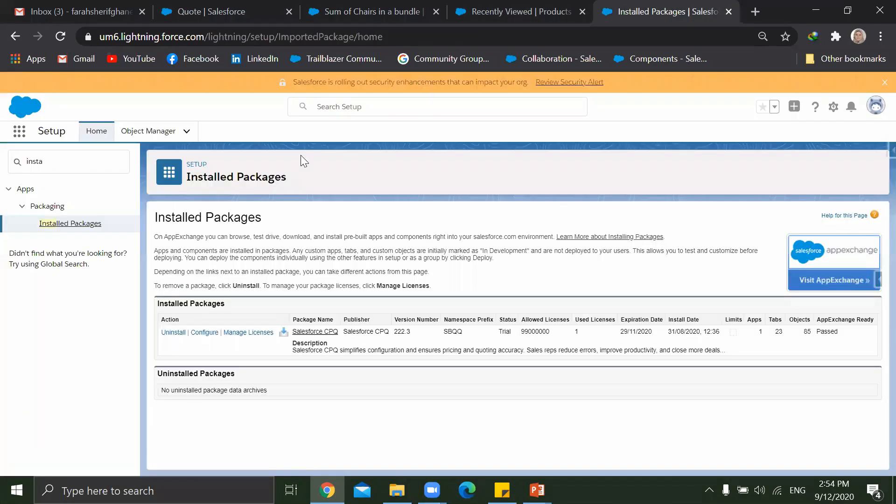
pyautogui.click(148, 131)
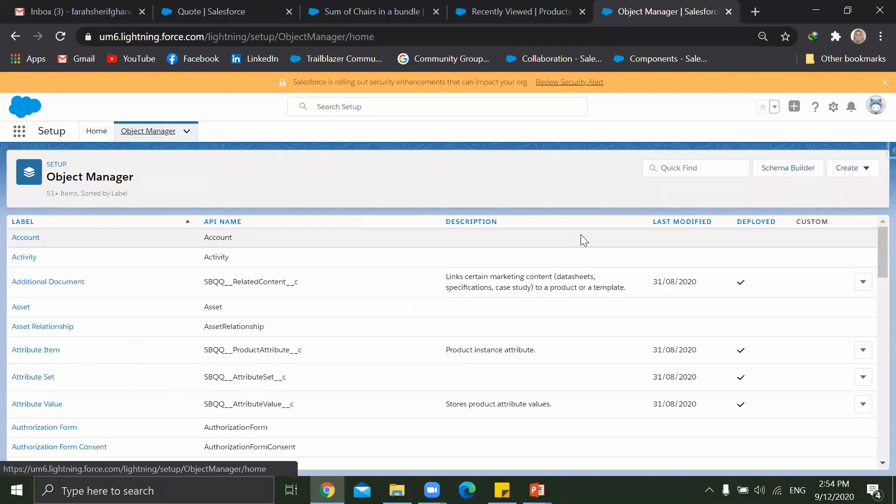
pyautogui.click(679, 169)
pyautogui.write('quot')
pyautogui.click(21, 243)
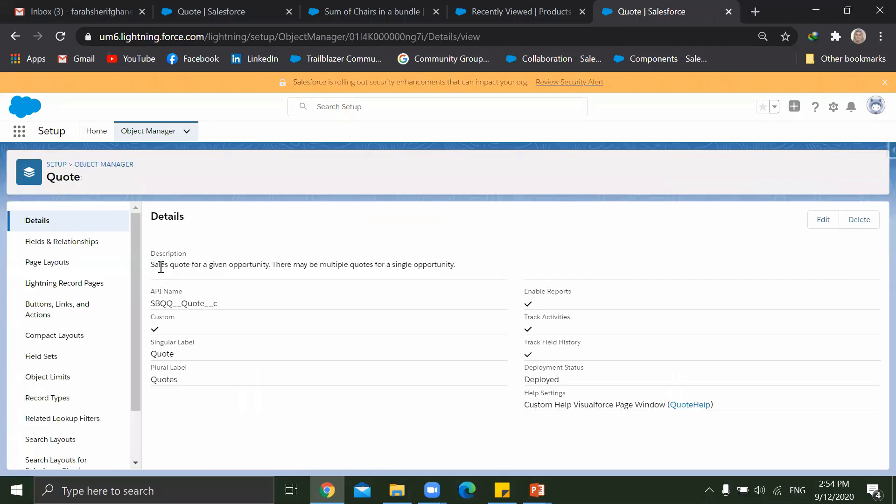
# Step: Remove Start Date and End Date from the Quote object's Line Editor field set and save it
pyautogui.click(37, 361)
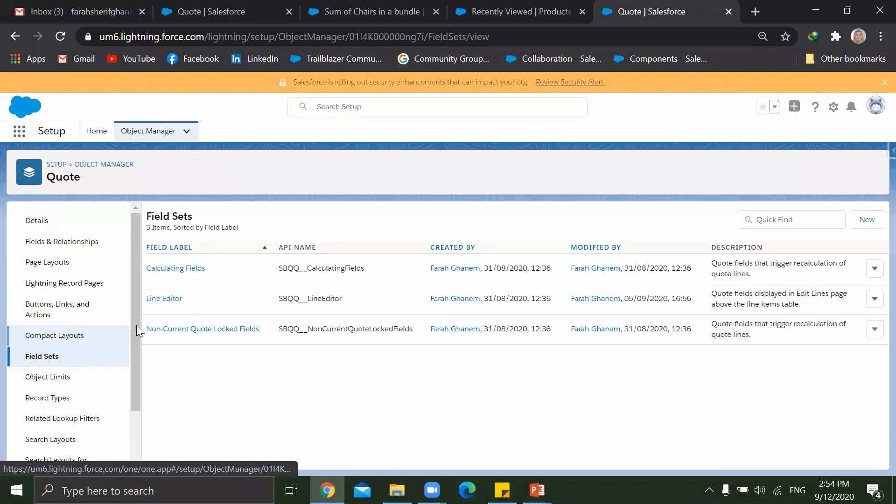
pyautogui.click(160, 301)
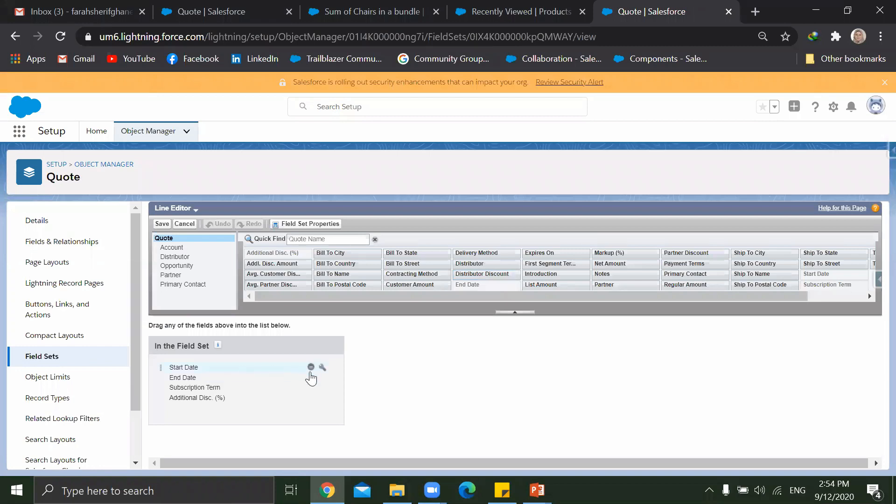
pyautogui.click(311, 369)
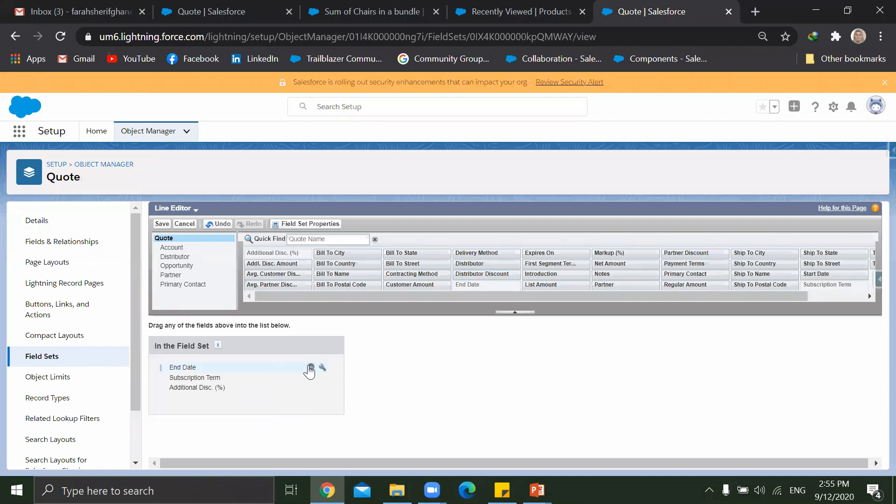
pyautogui.click(311, 368)
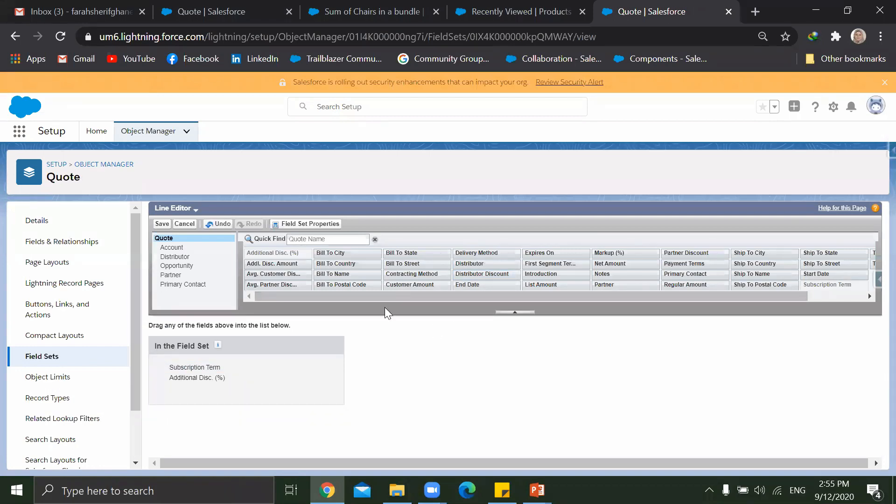
pyautogui.click(161, 224)
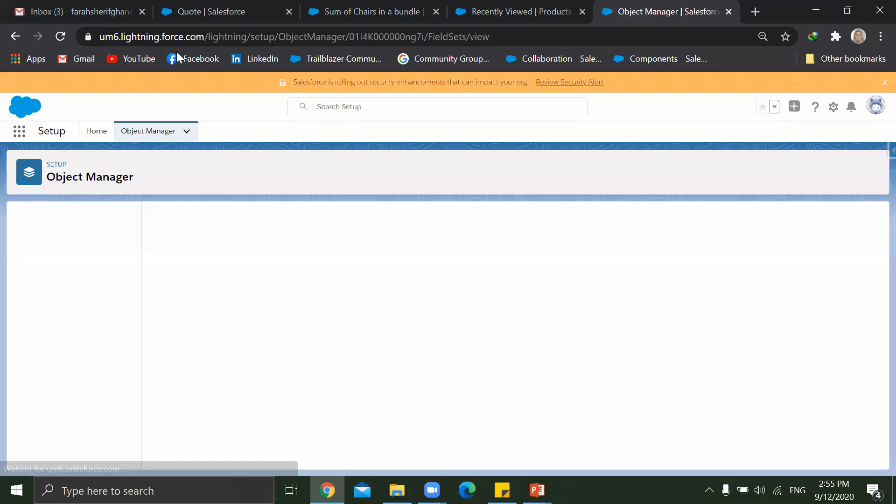
# Step: Return to the open quote, reload its line editor and start adding products
pyautogui.click(192, 17)
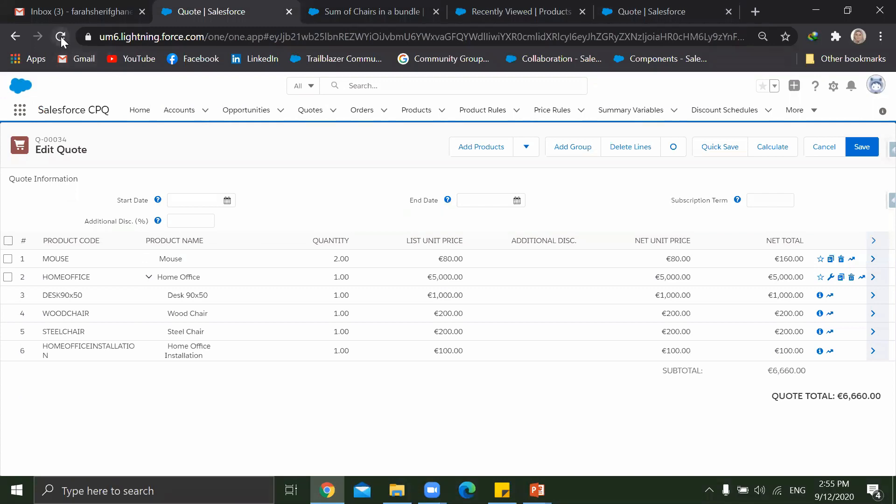
pyautogui.click(60, 37)
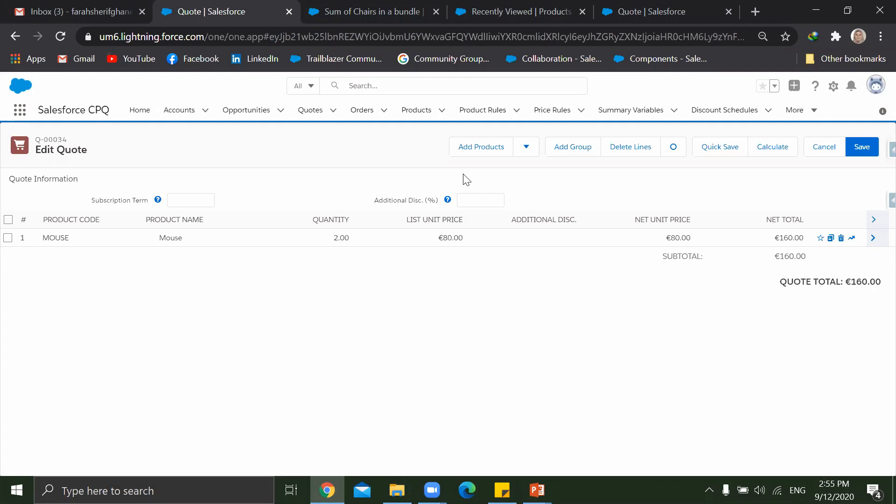
pyautogui.click(481, 148)
# Step: Search the products for "ho", choose the Home Office suggestion and select that bundle for configuration
pyautogui.write('ho')
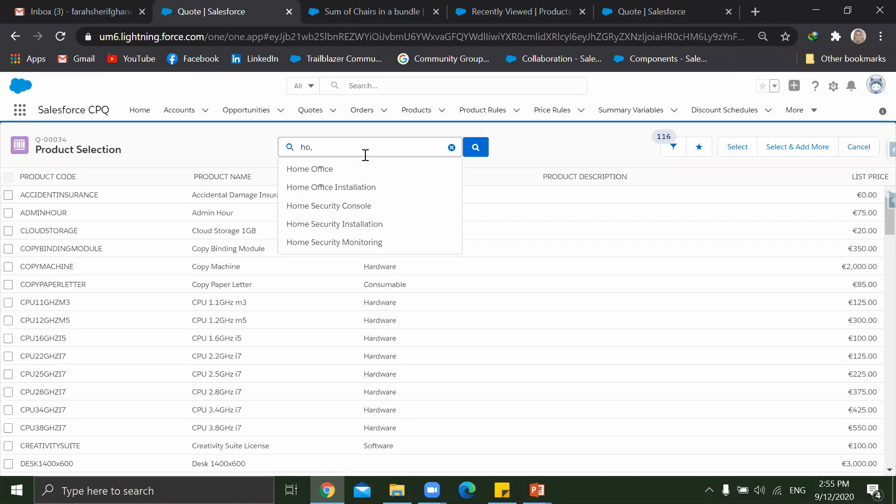
pyautogui.click(289, 169)
pyautogui.click(9, 195)
pyautogui.click(741, 153)
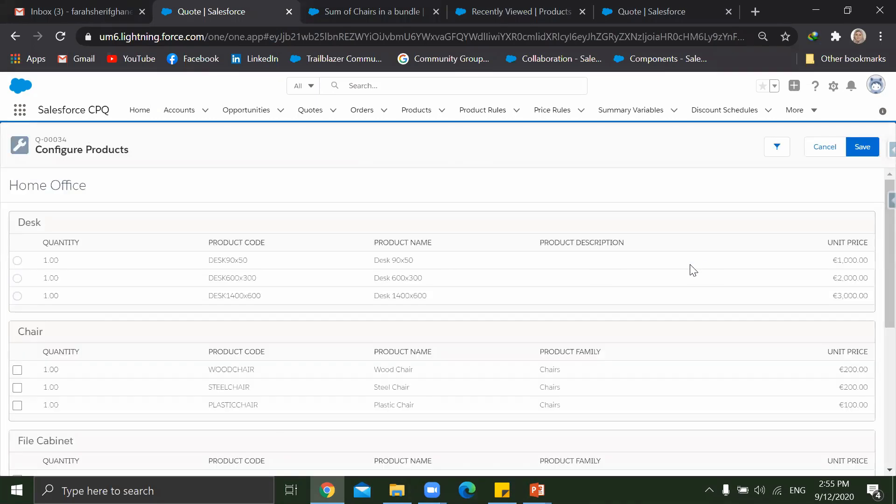
# Step: Look over the desk, chair and file cabinet options of the Home Office bundle and switch back to the Field Sets slide
pyautogui.scroll(-1, 595, 277)
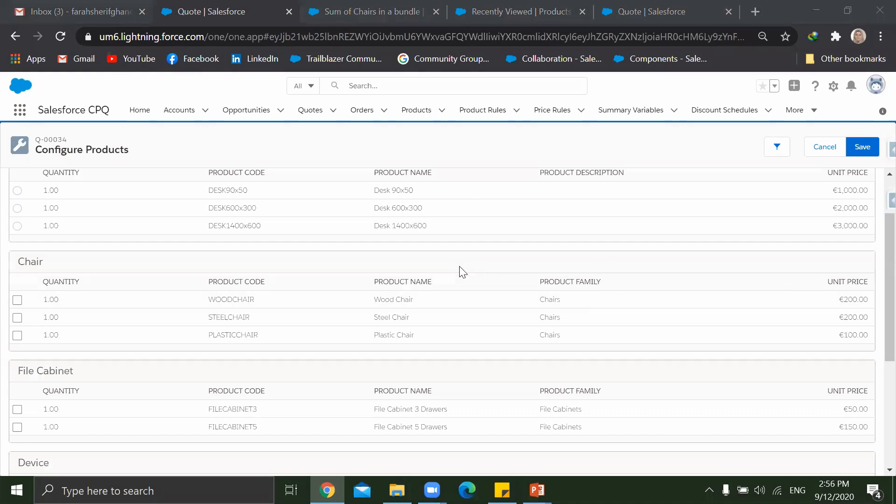
pyautogui.scroll(2, 462, 271)
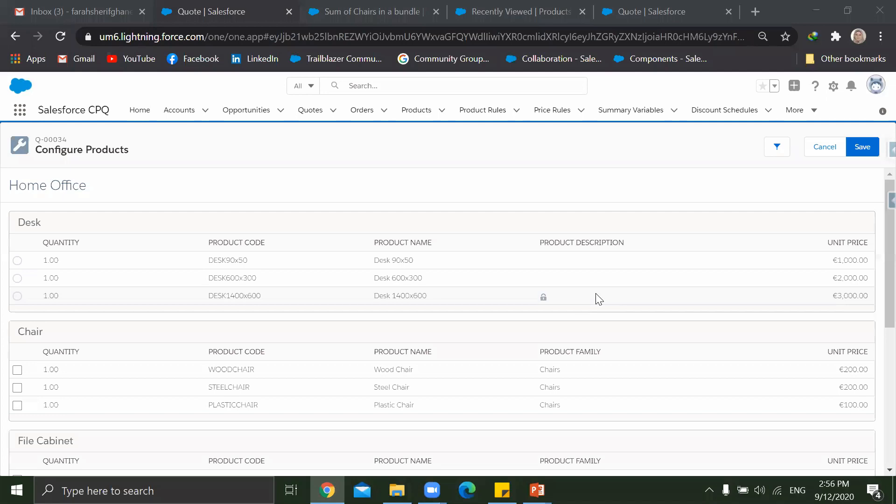
pyautogui.hotkey('alt', 'Tab')
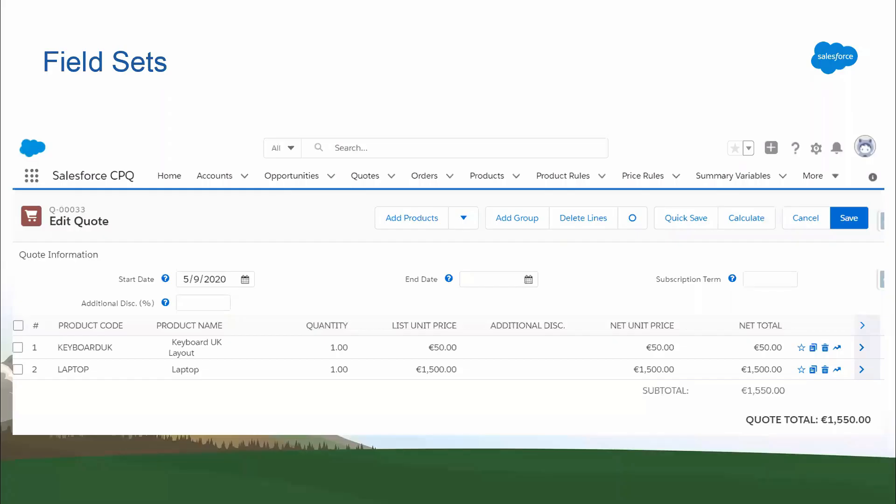